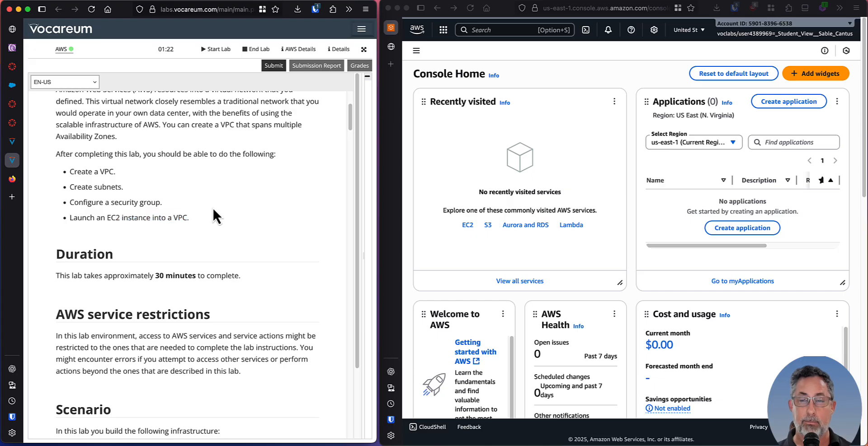
Read the lab's duration, service restrictions, infrastructure scenario and instructions for accessing the AWS Management Console.
scroll(214, 206, down, 5)
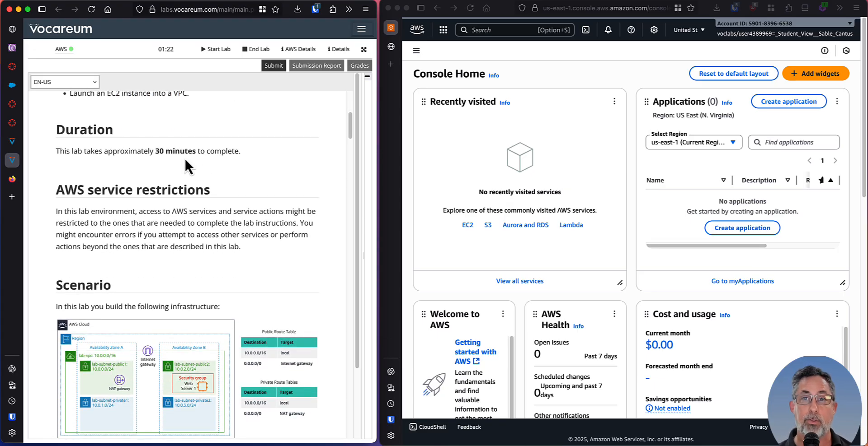
scroll(197, 174, down, 3)
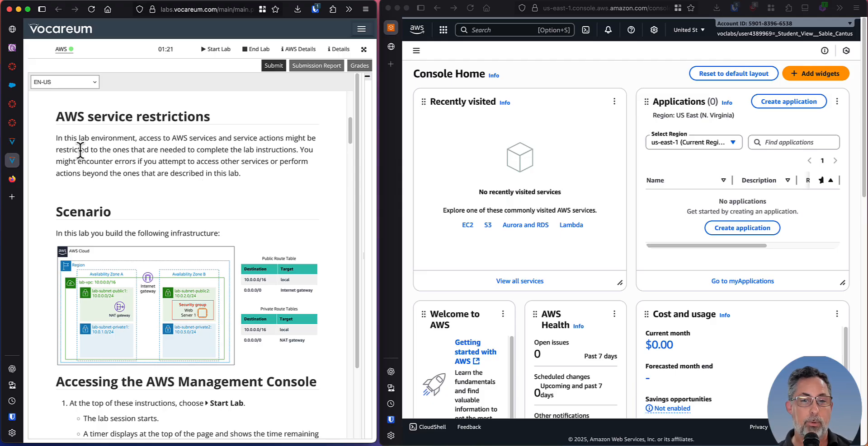
scroll(226, 174, down, 3)
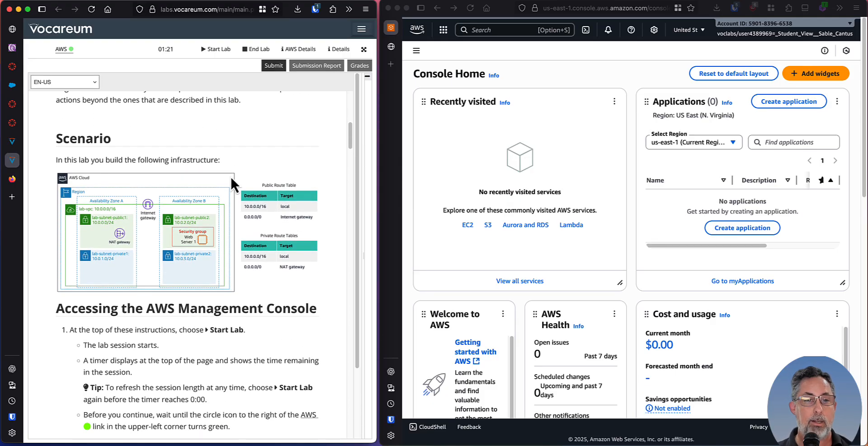
scroll(231, 176, down, 1)
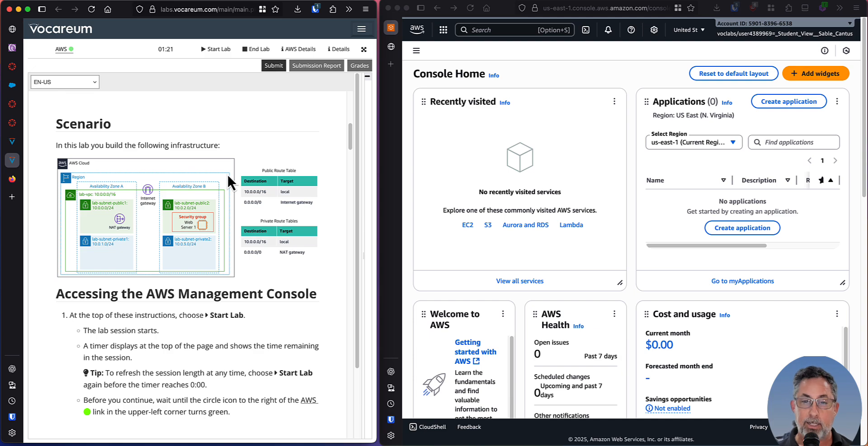
scroll(231, 179, down, 2)
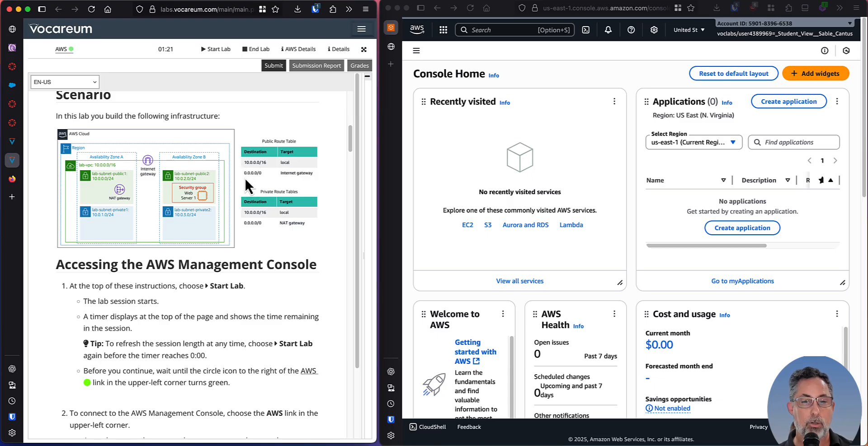
scroll(260, 203, down, 5)
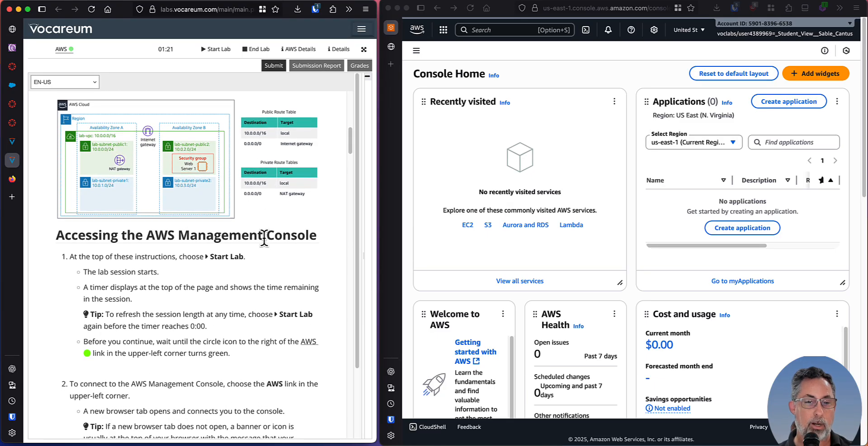
scroll(263, 238, down, 1)
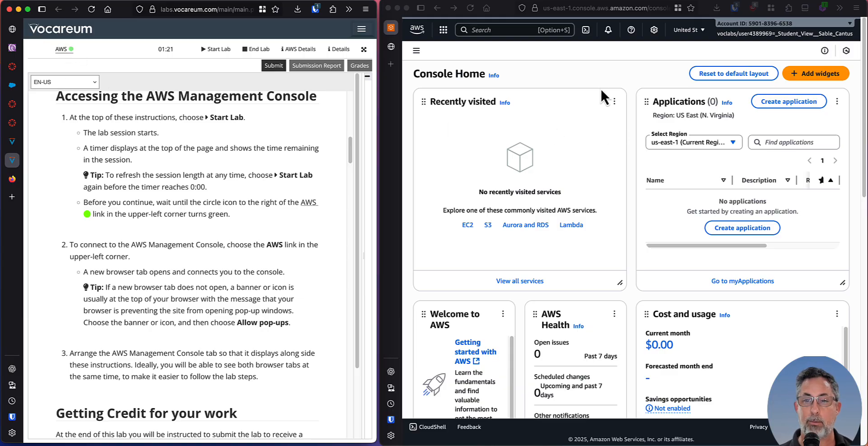
click(597, 76)
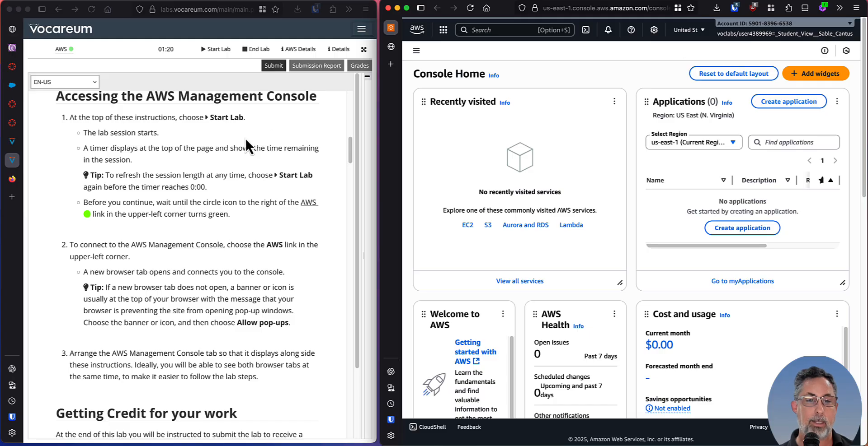
click(213, 202)
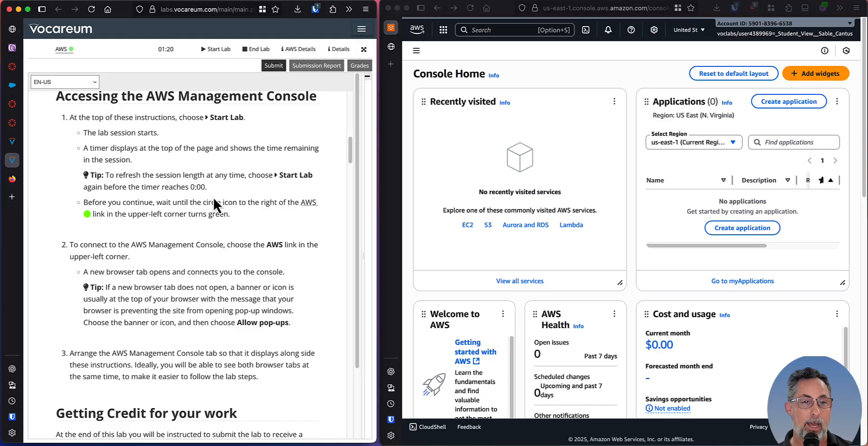
scroll(176, 183, down, 1)
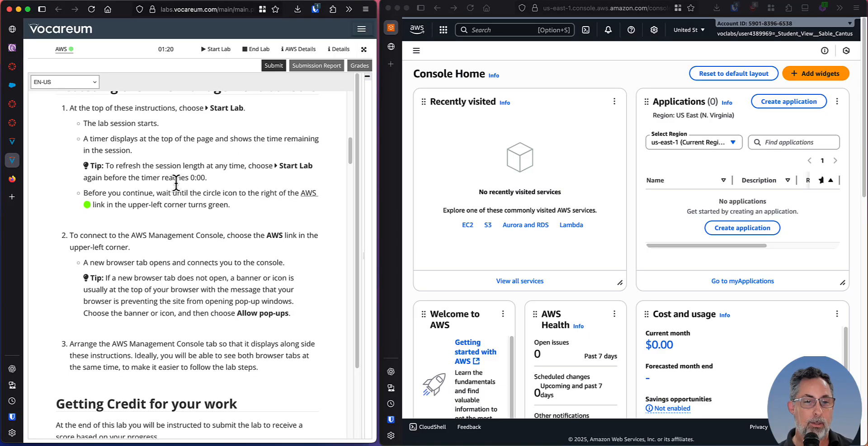
Read the "Getting Credit for your work" section, including the tip on entering names and values exactly as documented.
scroll(176, 183, down, 5)
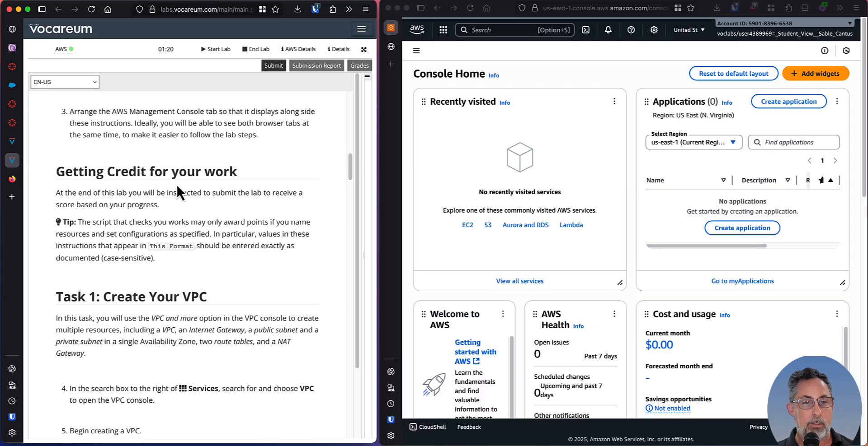
scroll(176, 184, down, 1)
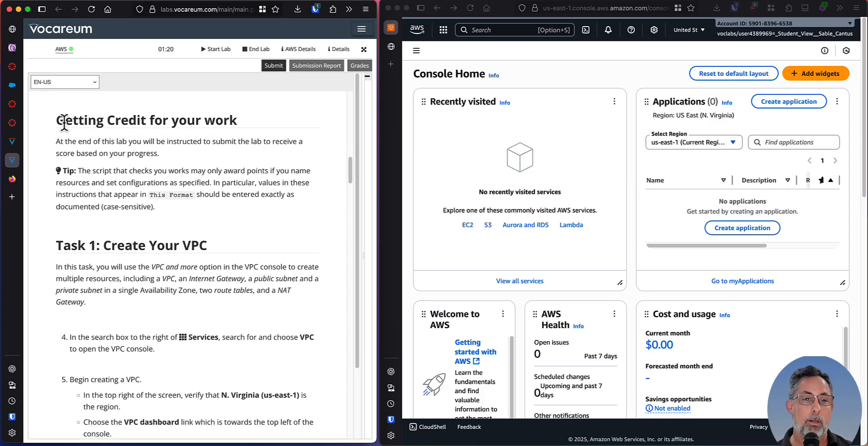
drag(56, 122, 216, 136)
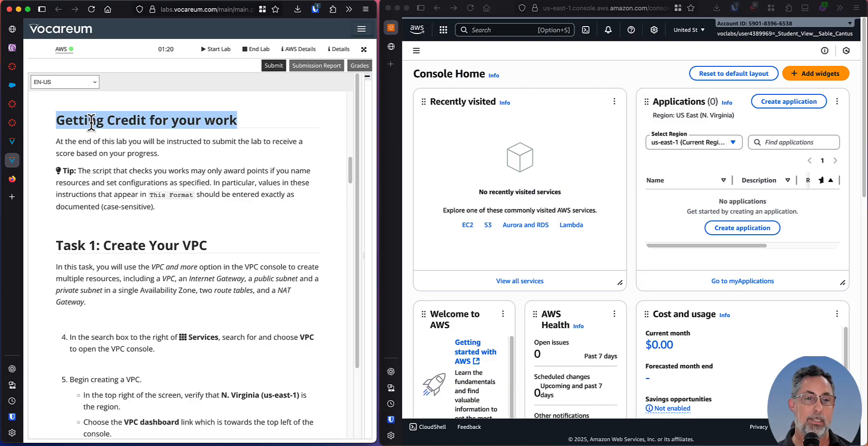
click(146, 145)
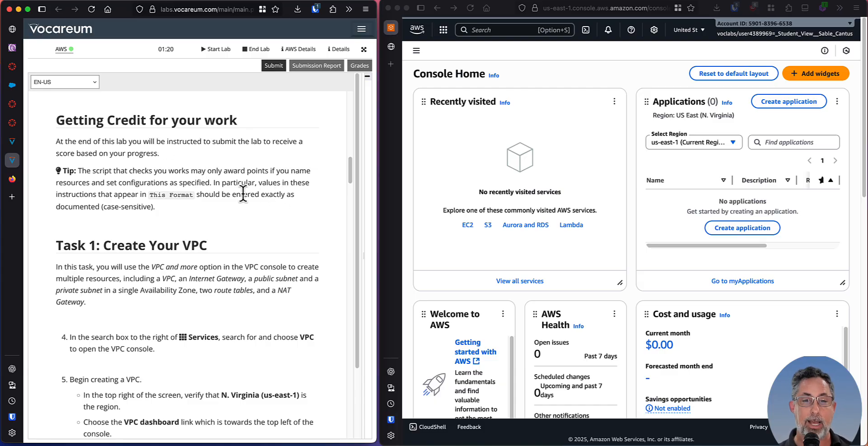
drag(348, 167, 348, 179)
Follow Task 1 of the lab by searching the AWS services for "vpc" and opening the VPC console.
scroll(128, 136, down, 1)
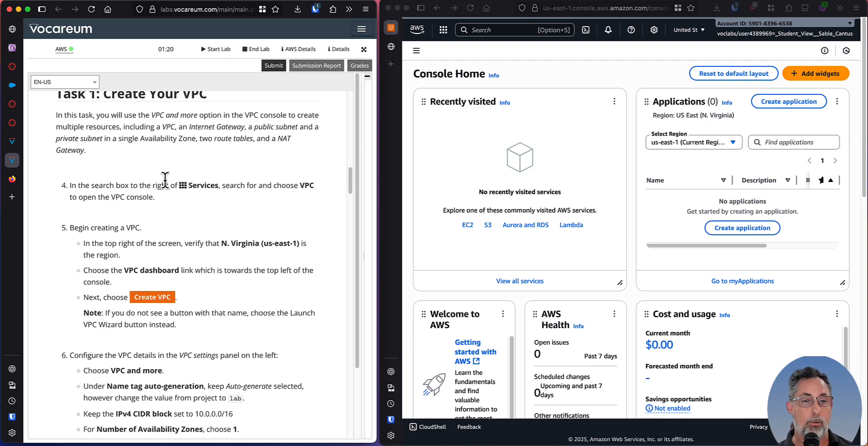
scroll(164, 180, down, 4)
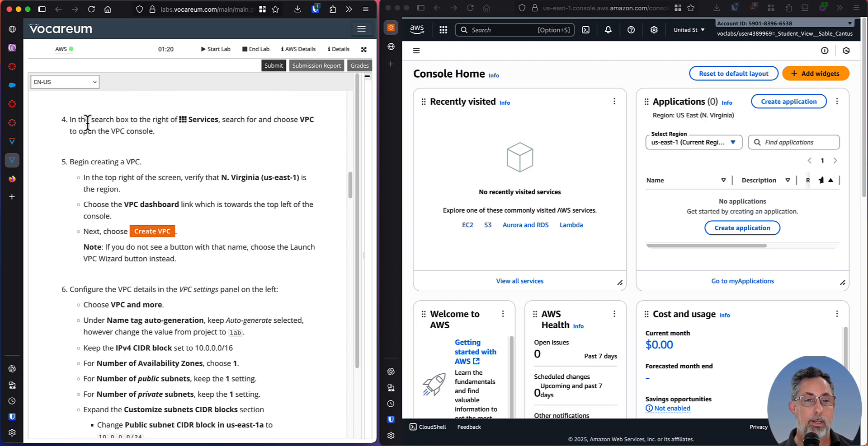
scroll(107, 125, down, 1)
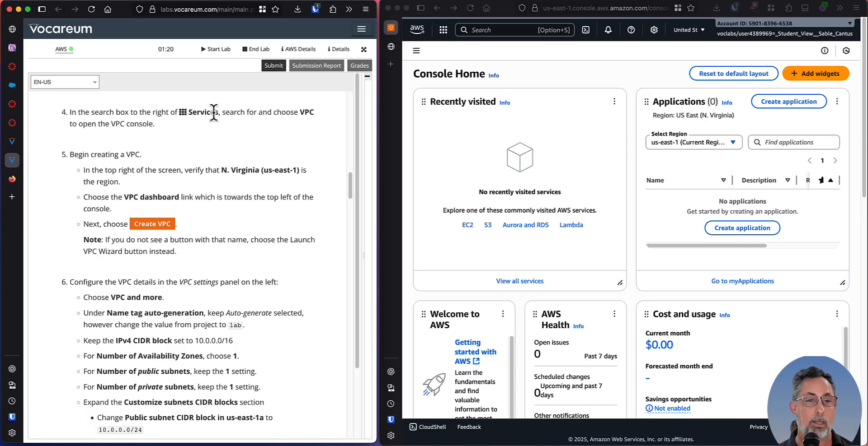
click(490, 28)
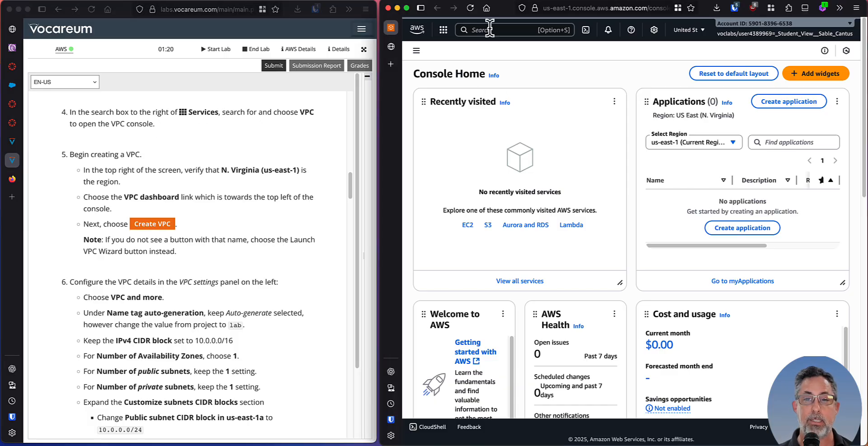
text(vpc)
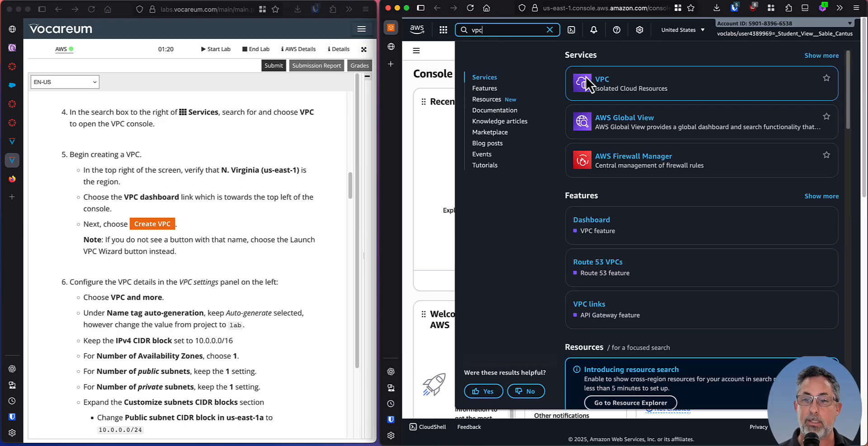
mouse_move(649, 86)
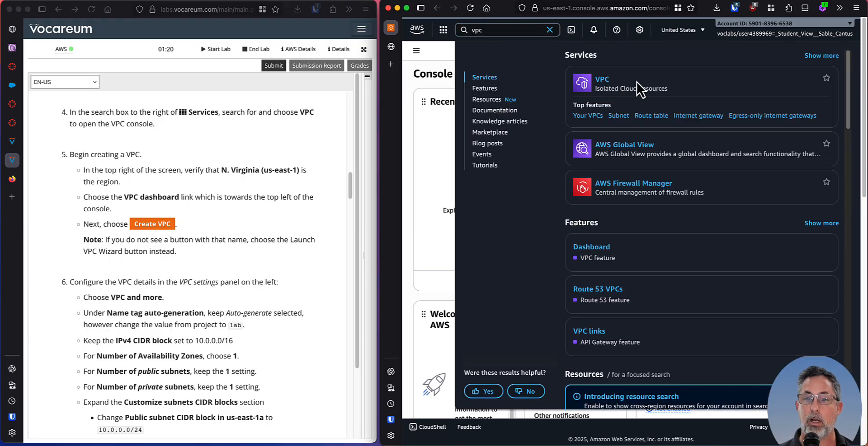
click(601, 80)
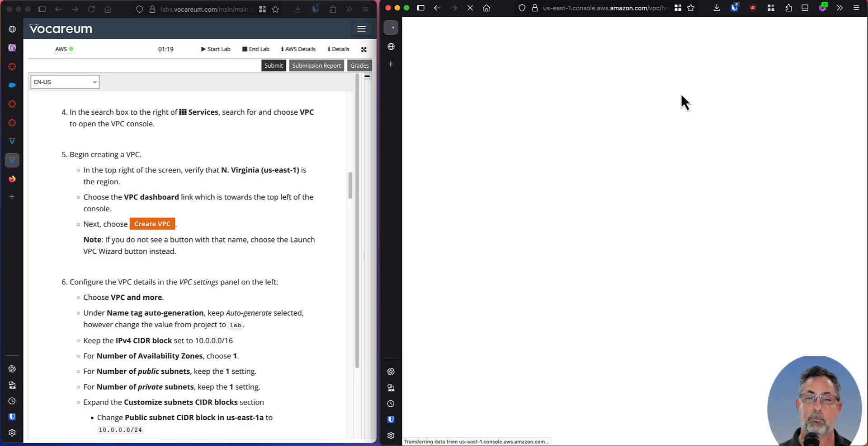
Check in the AWS region list that N. Virginia (us-east-1) is the selected region.
scroll(244, 162, down, 1)
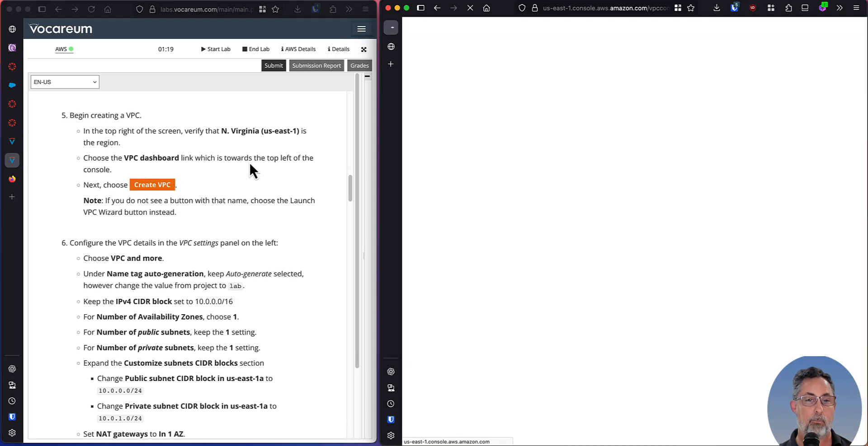
scroll(248, 161, down, 1)
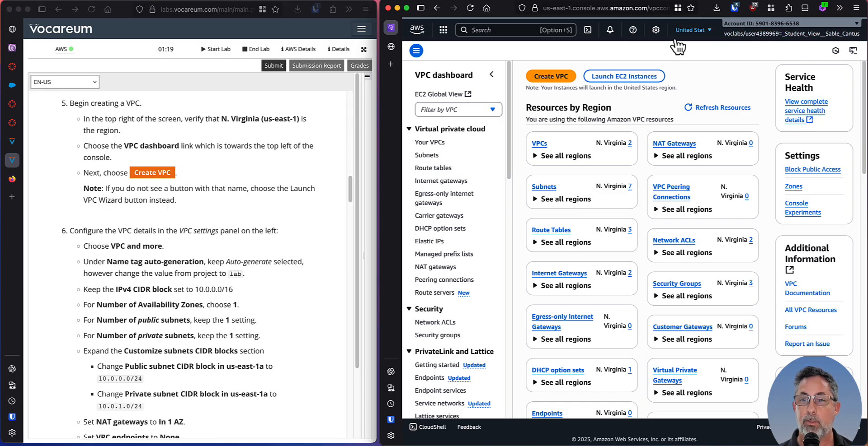
click(708, 30)
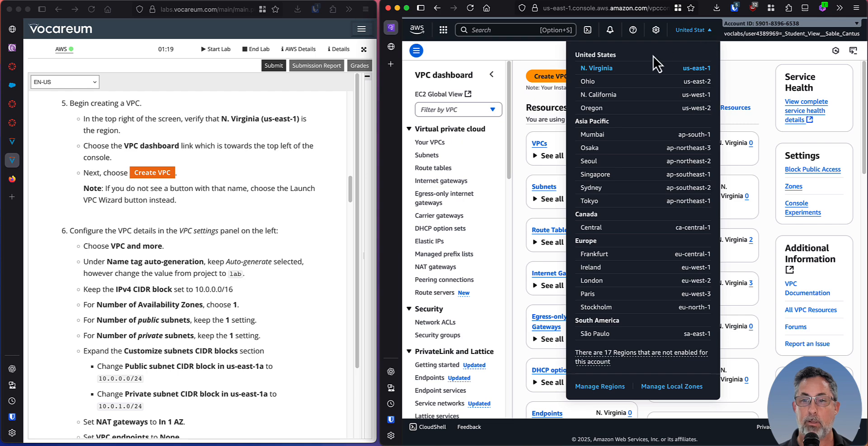
click(746, 55)
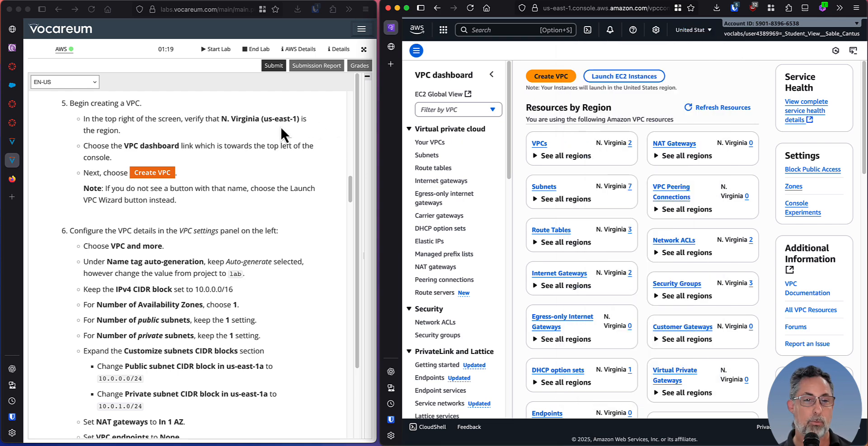
Start creating a VPC from the VPC dashboard and bring up the lab's step 6 configuration instructions.
scroll(262, 150, down, 2)
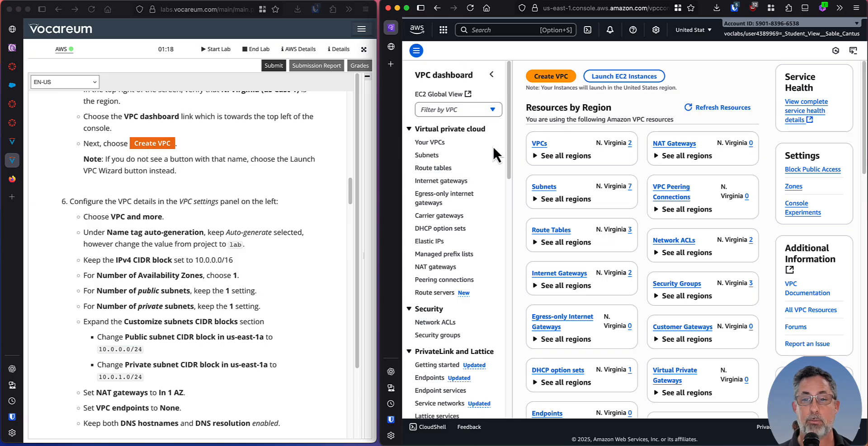
click(545, 74)
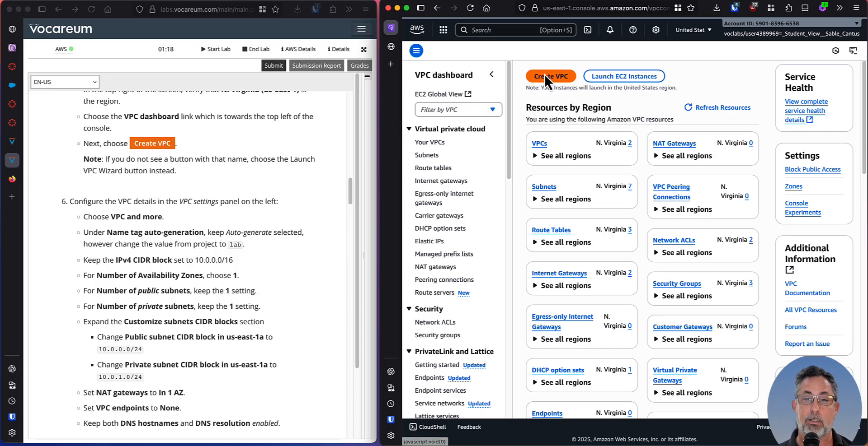
scroll(210, 197, down, 4)
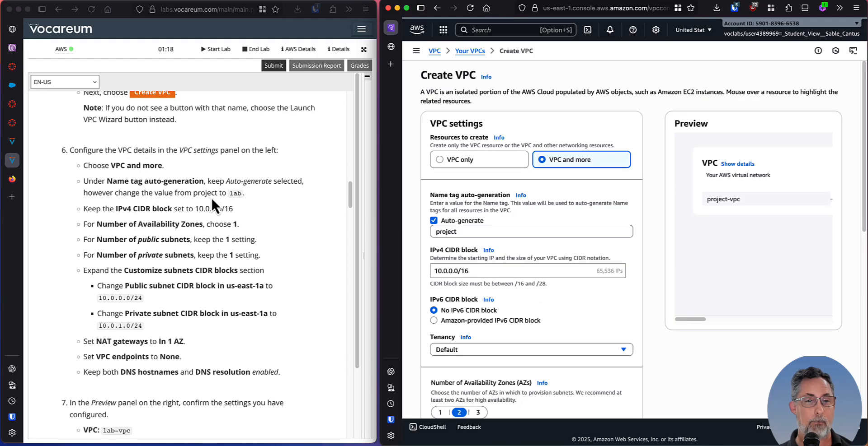
scroll(80, 120, down, 1)
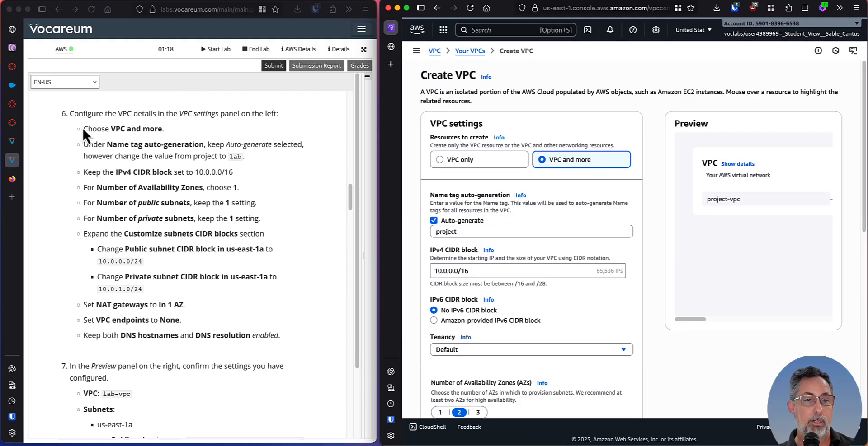
click(81, 126)
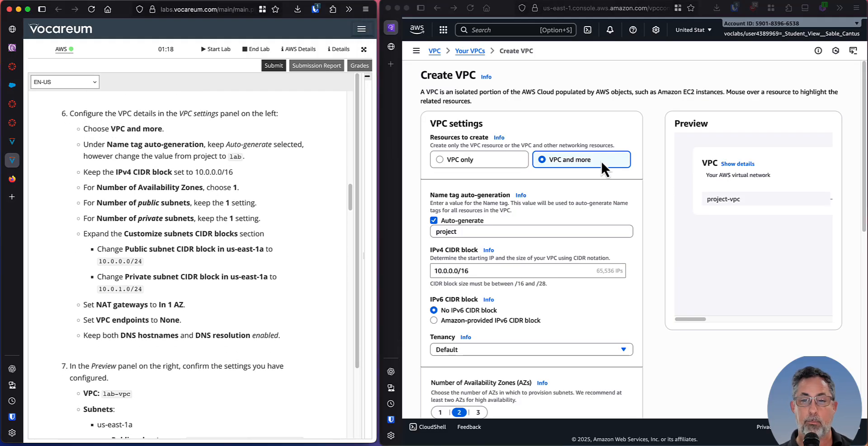
Set the number of Availability Zones for the new VPC to 1.
scroll(618, 156, down, 3)
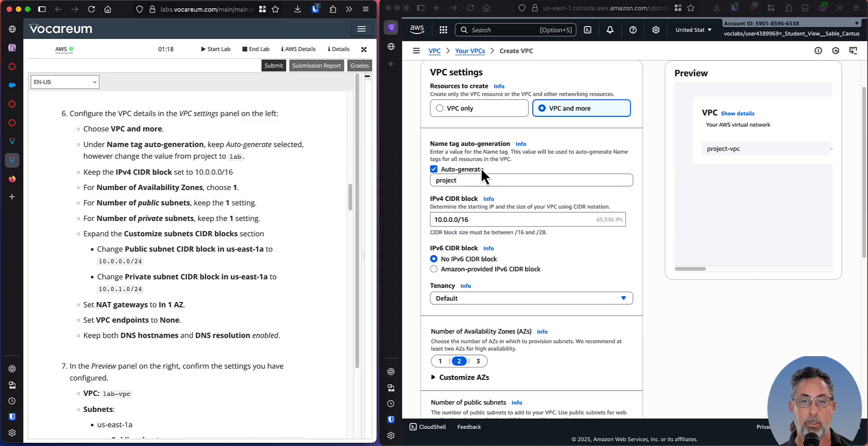
scroll(481, 170, down, 1)
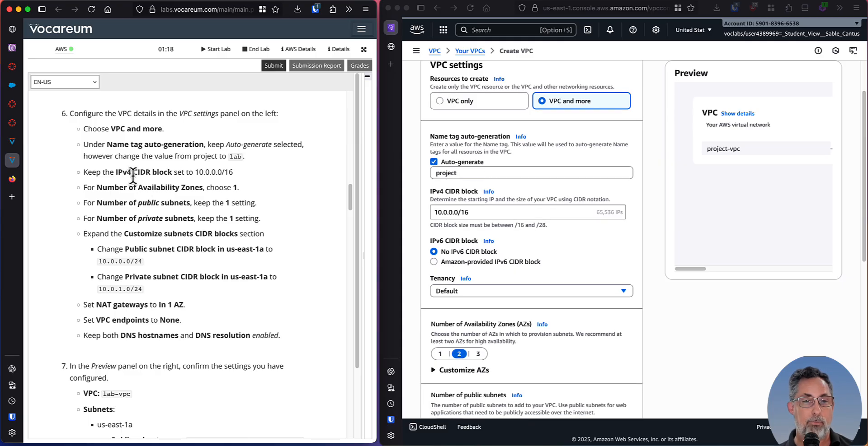
scroll(136, 174, down, 2)
scroll(495, 197, down, 5)
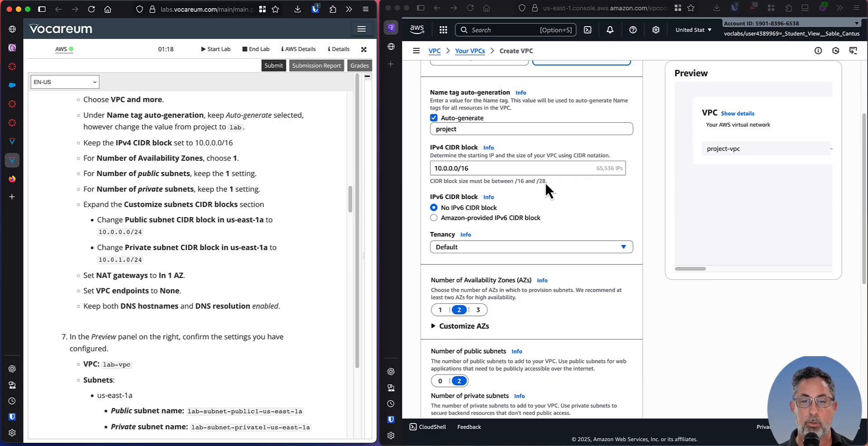
scroll(544, 181, down, 10)
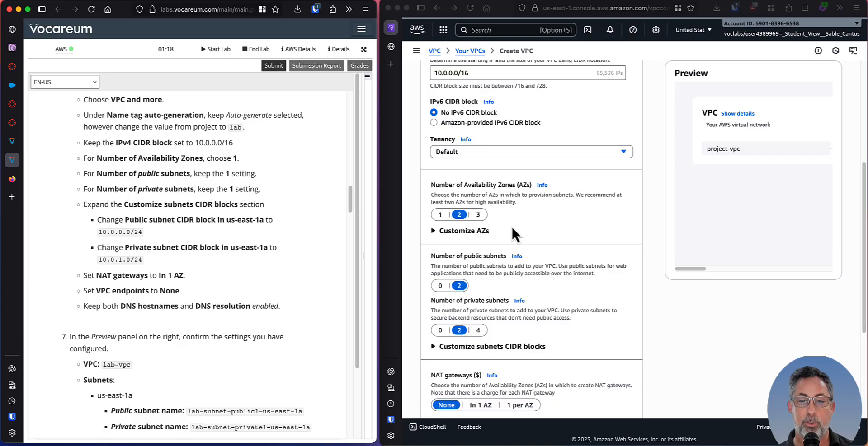
click(439, 215)
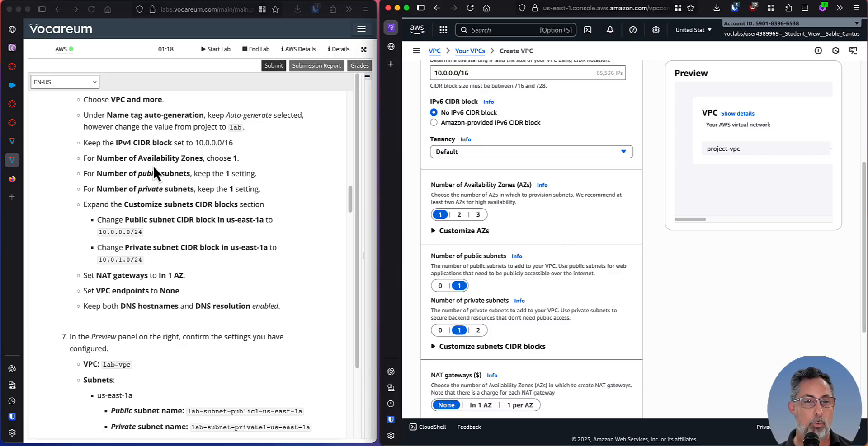
Show the subnet CIDR block customization and set the public subnet CIDR block in us-east-1a to 10.0.1.0/24.
scroll(154, 173, down, 1)
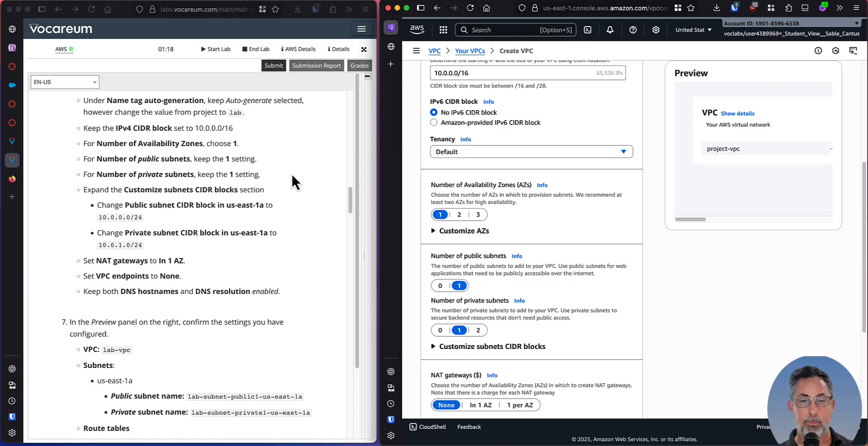
scroll(583, 259, down, 2)
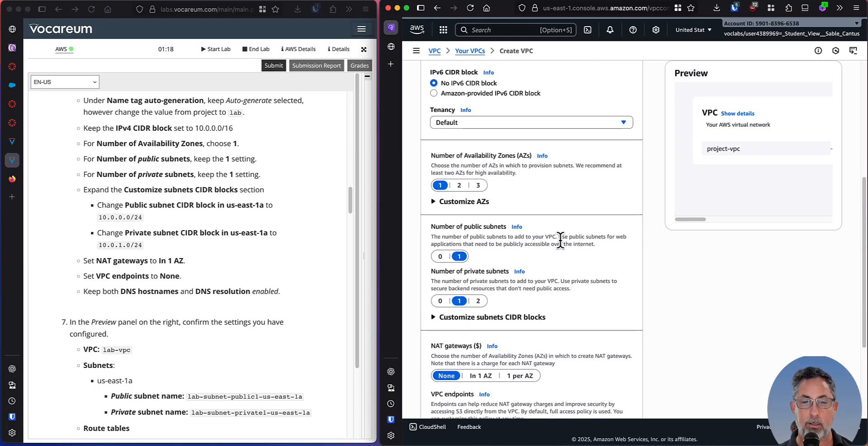
scroll(492, 216, down, 1)
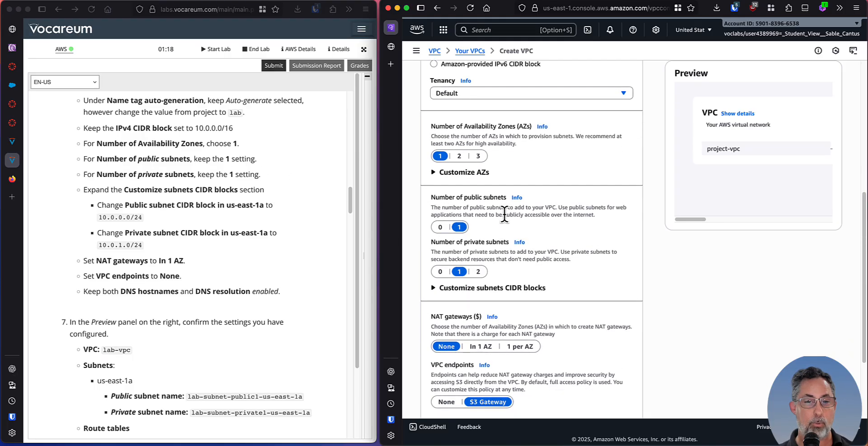
scroll(97, 194, down, 2)
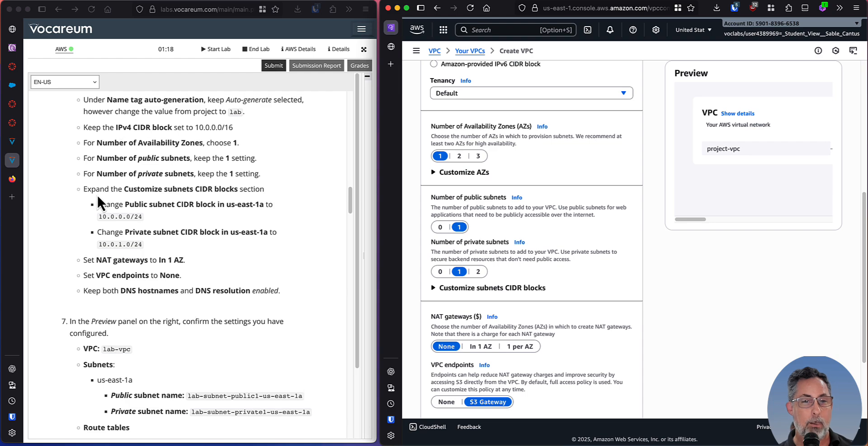
scroll(120, 174, down, 2)
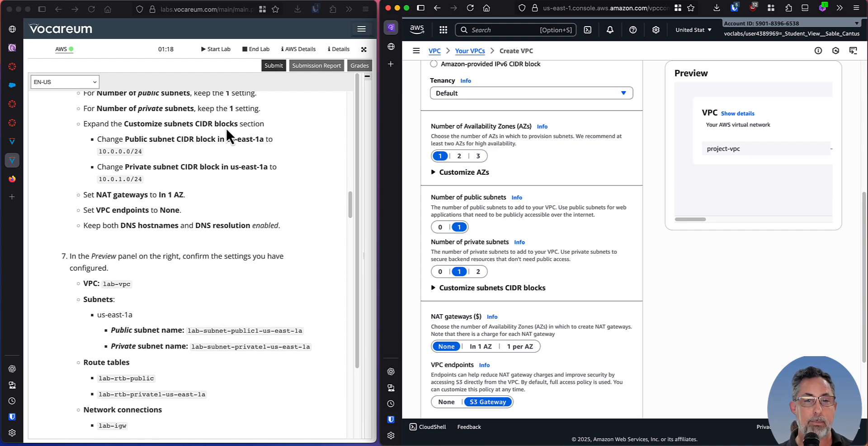
scroll(583, 264, down, 2)
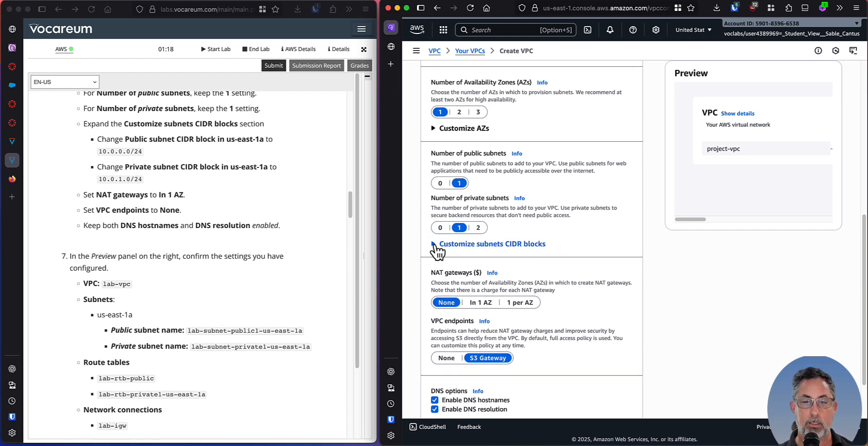
click(434, 244)
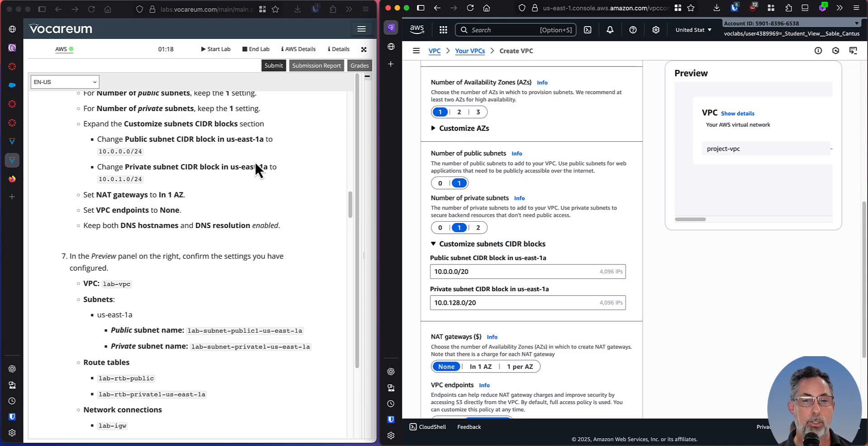
click(472, 270)
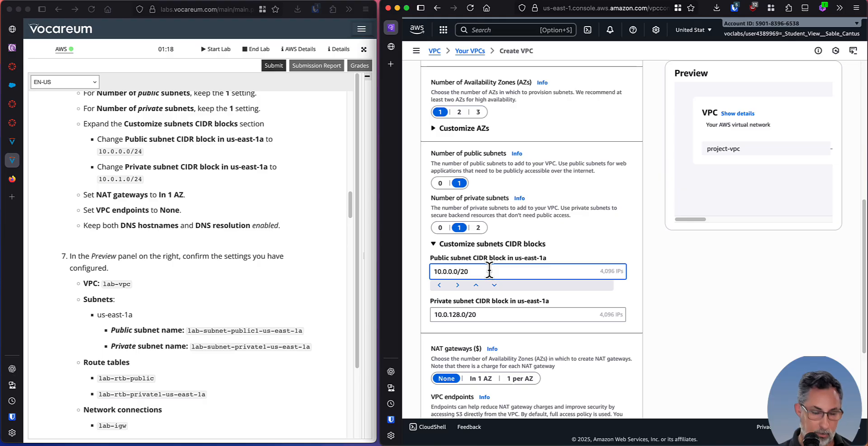
key(BackSpace)
text(1)
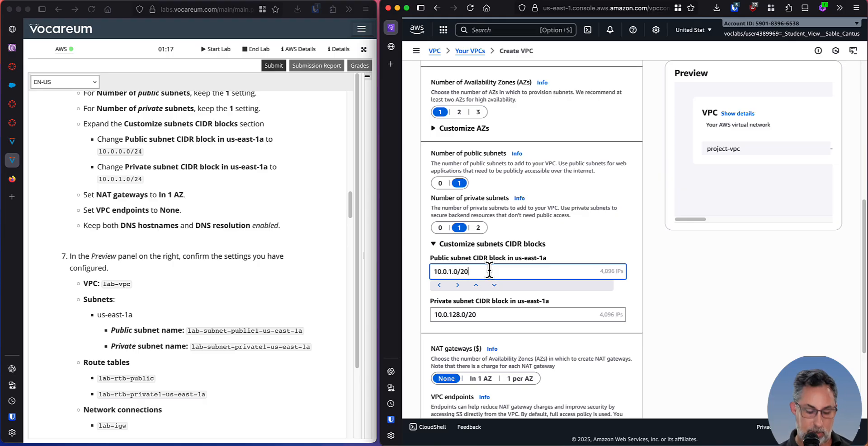
key(BackSpace)
text(4)
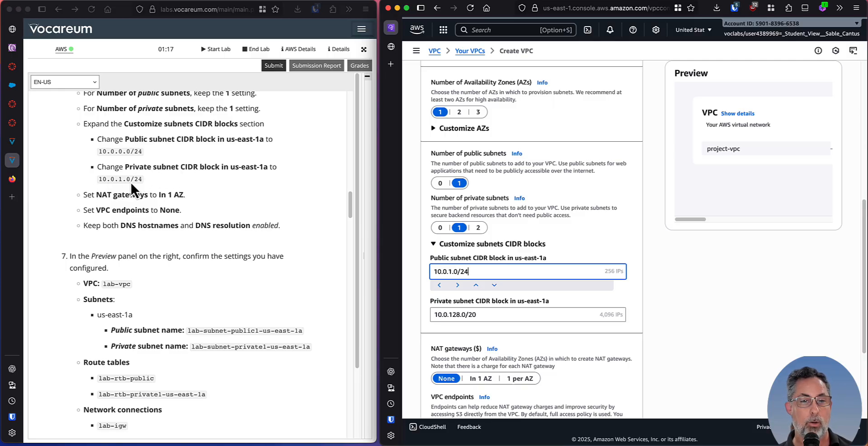
Set the private subnet CIDR block in us-east-1a to 10.0.1.0/24.
click(497, 314)
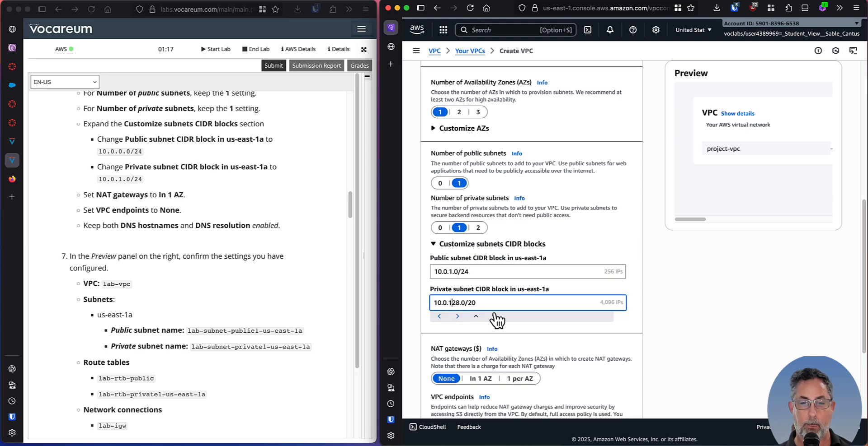
key(Left)
key(Left)
key(Left)
key(Left)
key(Left)
key(Left)
key(Left)
key(BackSpace)
key(BackSpace)
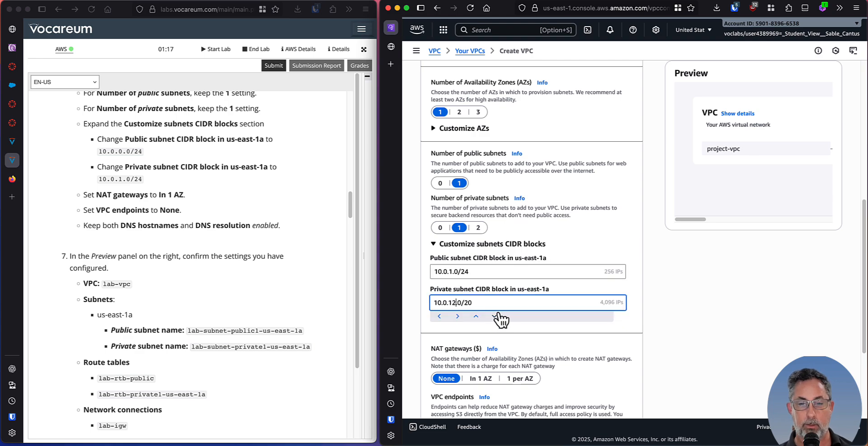
key(Delete)
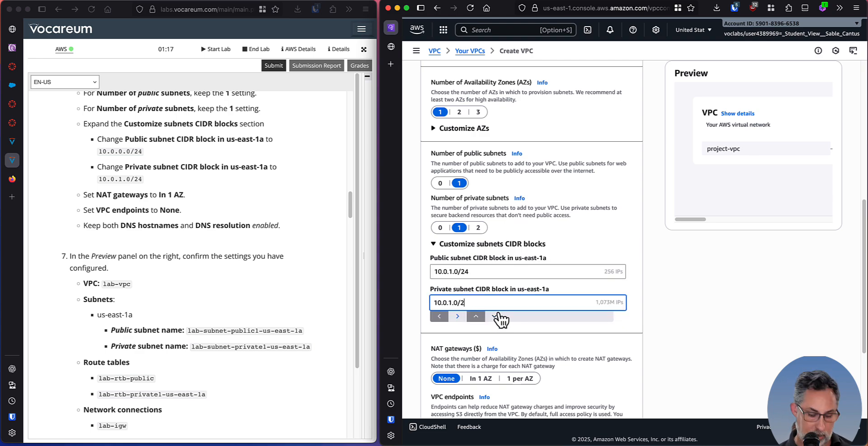
text(4)
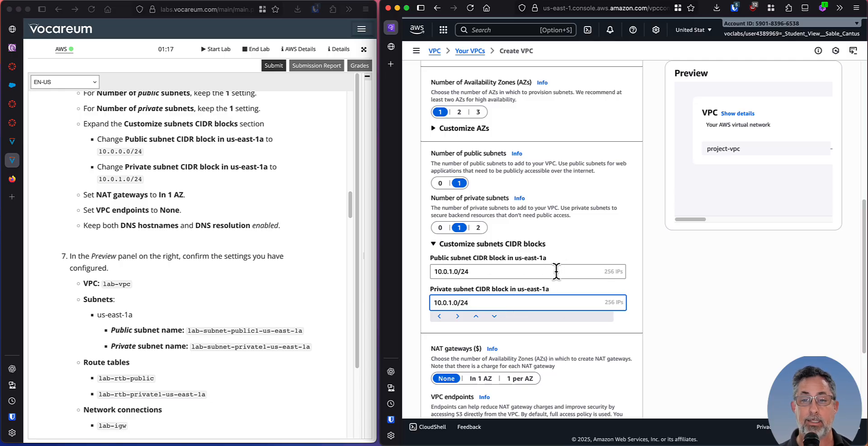
Following the lab instructions, set NAT gateways to In 1 AZ and VPC endpoints to None.
scroll(588, 274, down, 1)
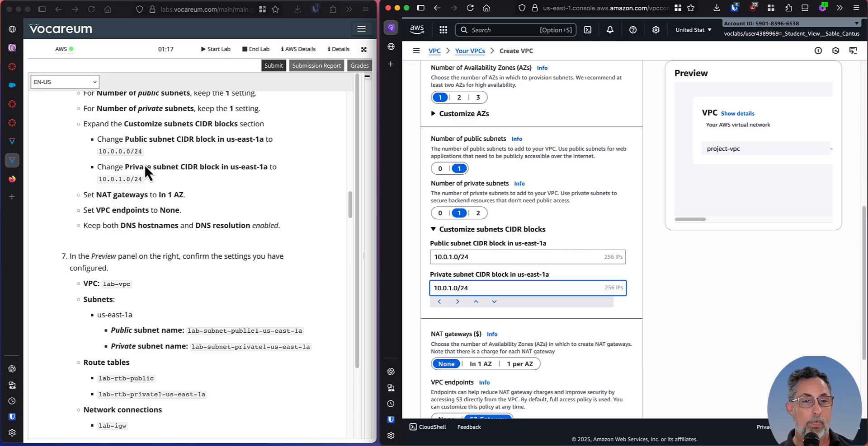
scroll(124, 190, down, 2)
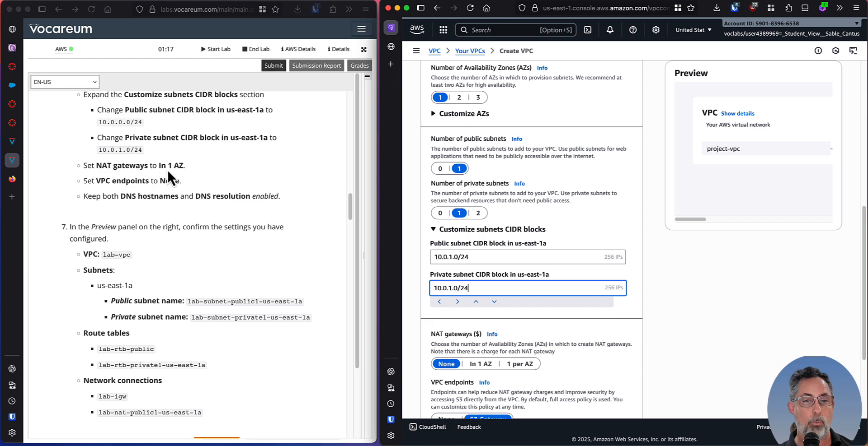
scroll(583, 265, down, 5)
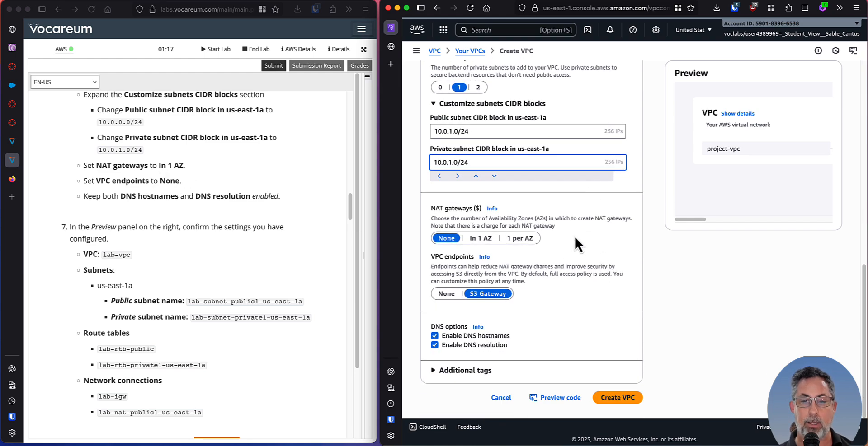
click(477, 239)
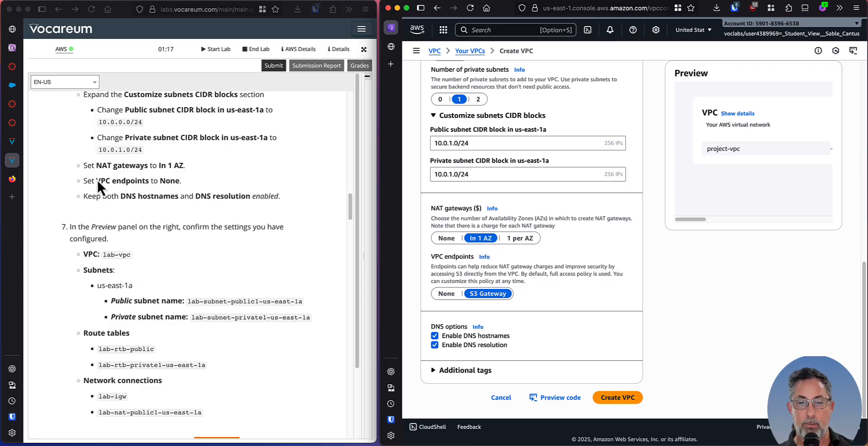
click(446, 294)
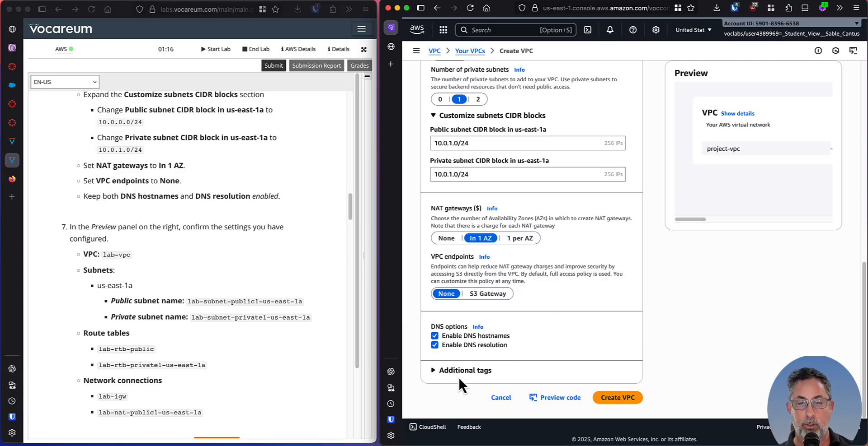
Examine the preview's VPC, subnets, route tables and network connections against step 7 of the lab.
scroll(173, 258, down, 5)
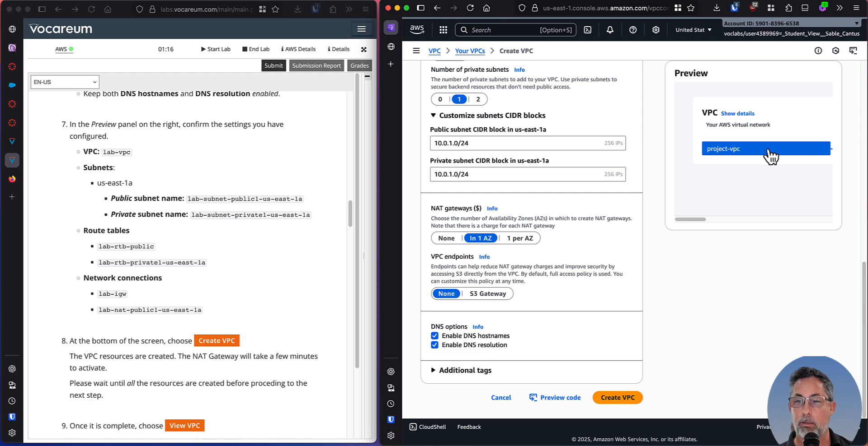
drag(688, 218, 732, 219)
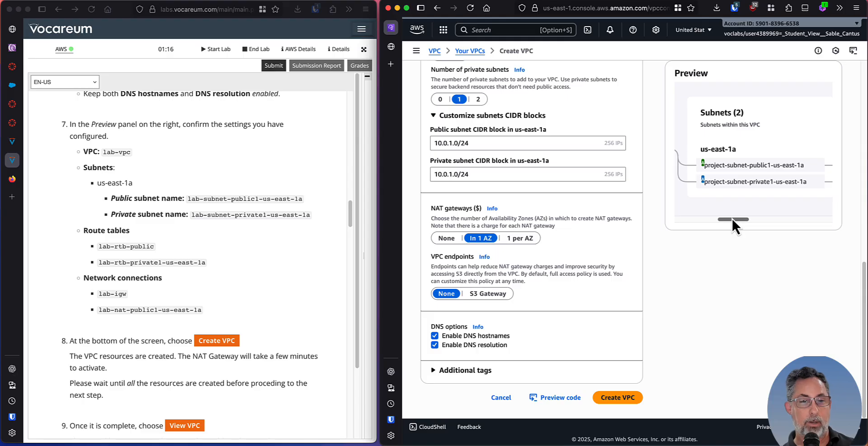
drag(731, 219, 772, 220)
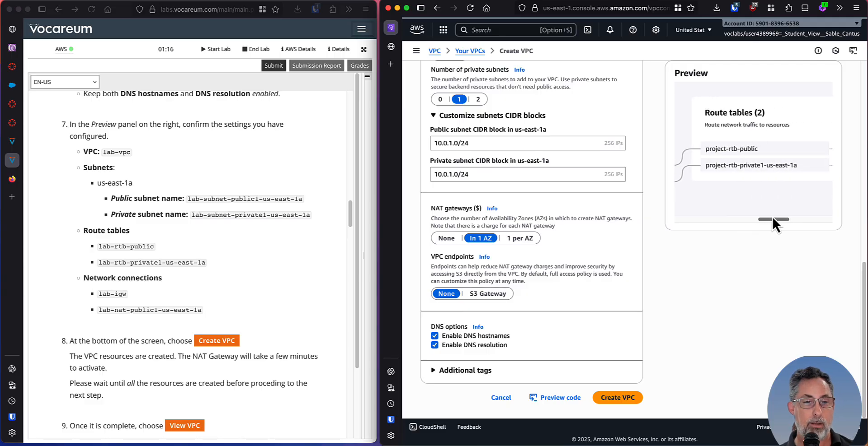
drag(772, 219, 816, 218)
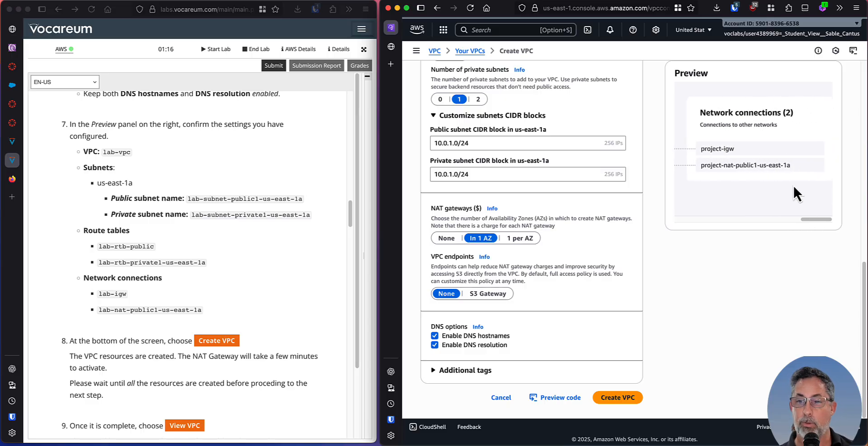
Try to create the VPC and recheck the subnet CIDR blocks specified in the lab instructions.
scroll(241, 297, down, 5)
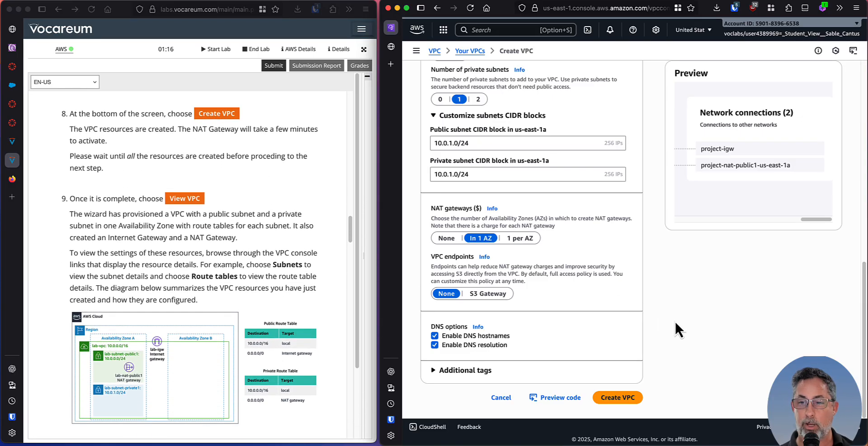
click(602, 397)
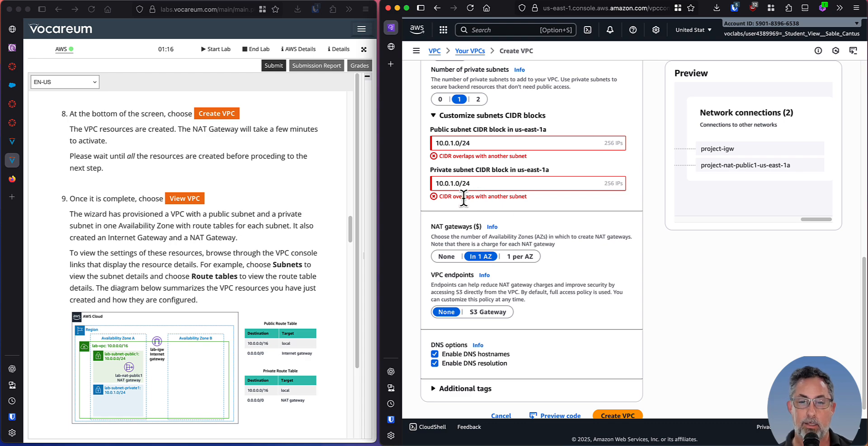
click(219, 211)
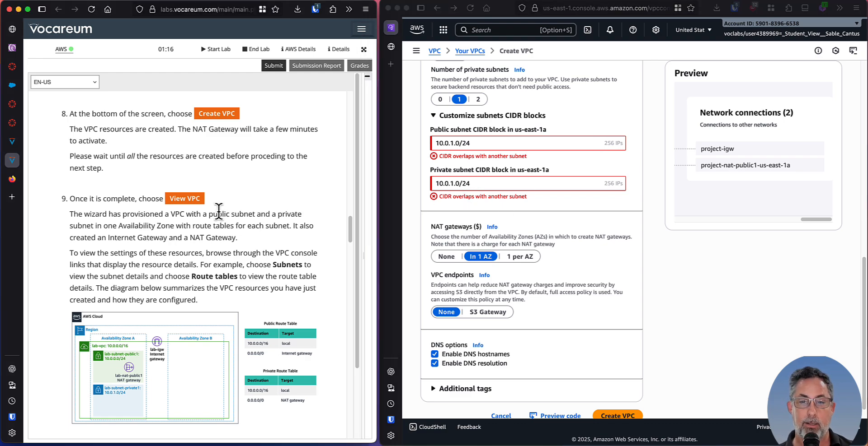
scroll(219, 211, up, 6)
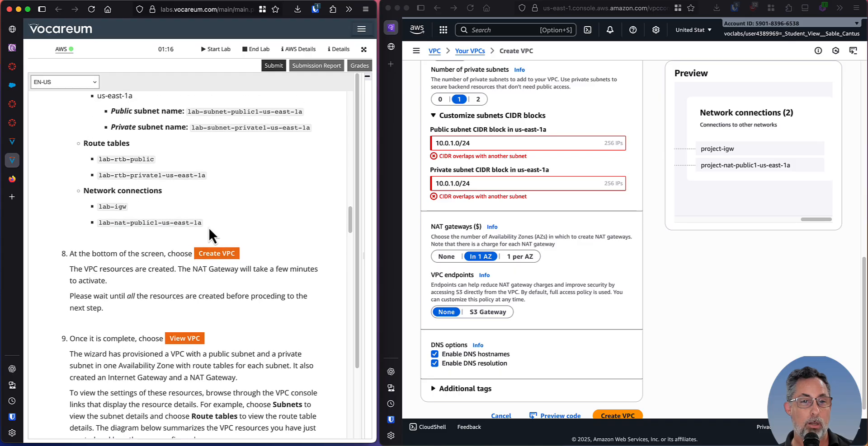
scroll(208, 227, up, 9)
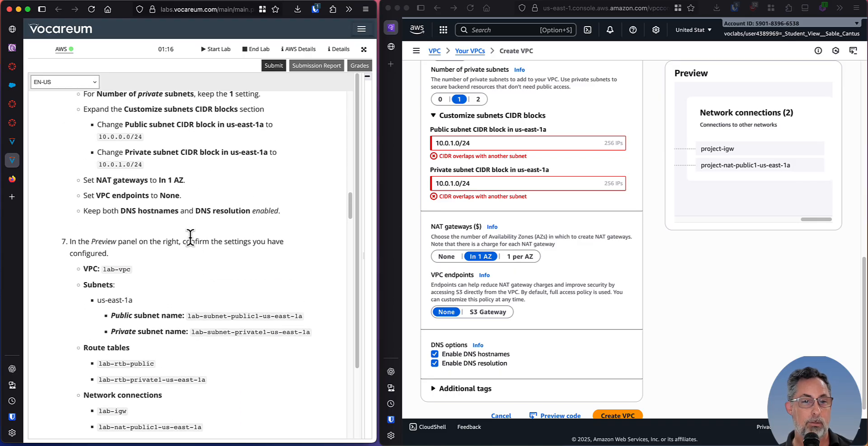
scroll(190, 238, up, 2)
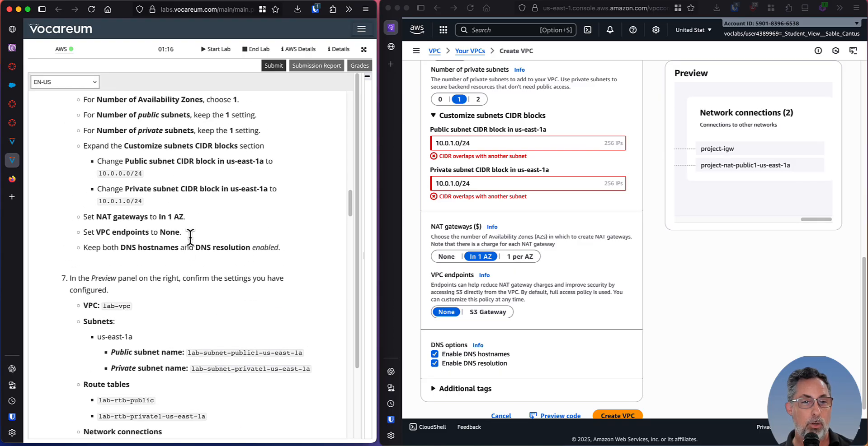
drag(112, 173, 133, 175)
click(119, 175)
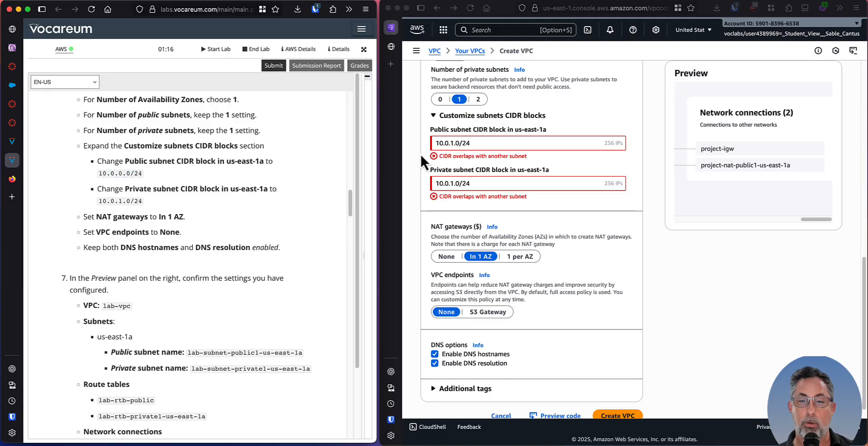
Change the public subnet CIDR block in us-east-1a to 10.0.0.0/24 and create the VPC.
click(451, 143)
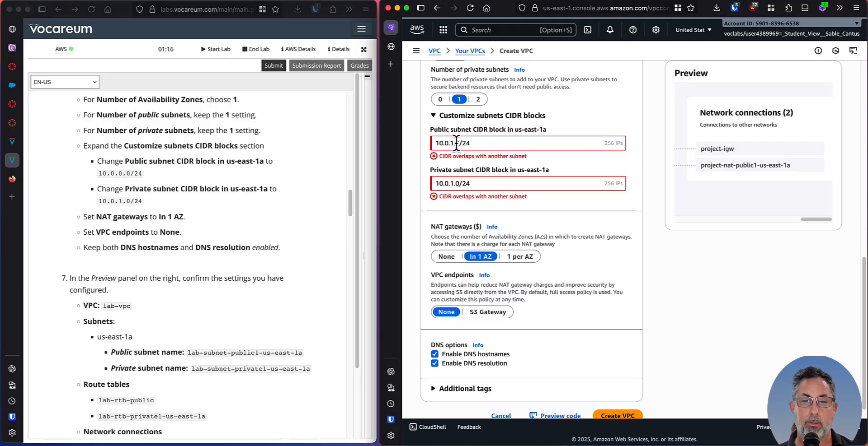
click(451, 143)
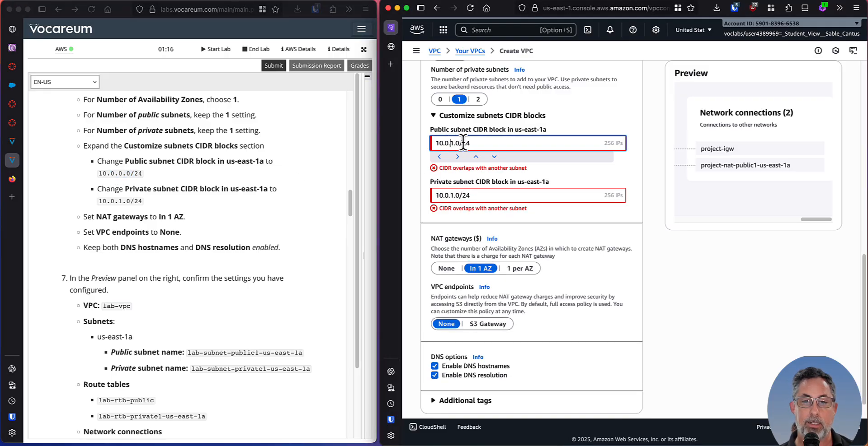
key(BackSpace)
key(BackSpace)
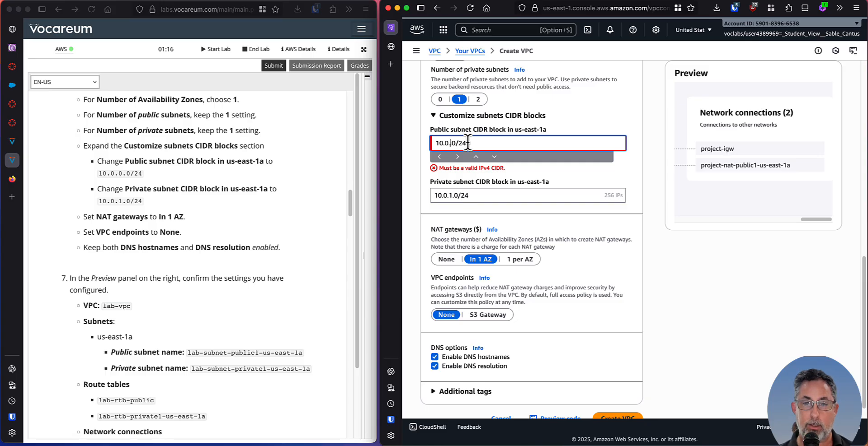
text(0.)
click(673, 287)
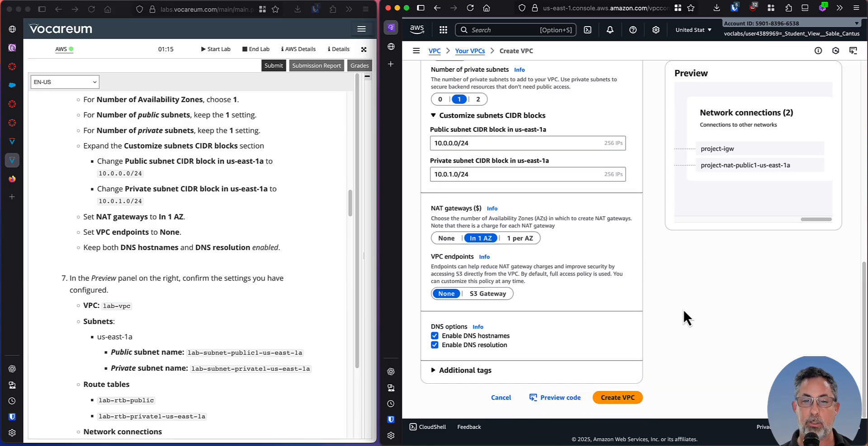
click(630, 401)
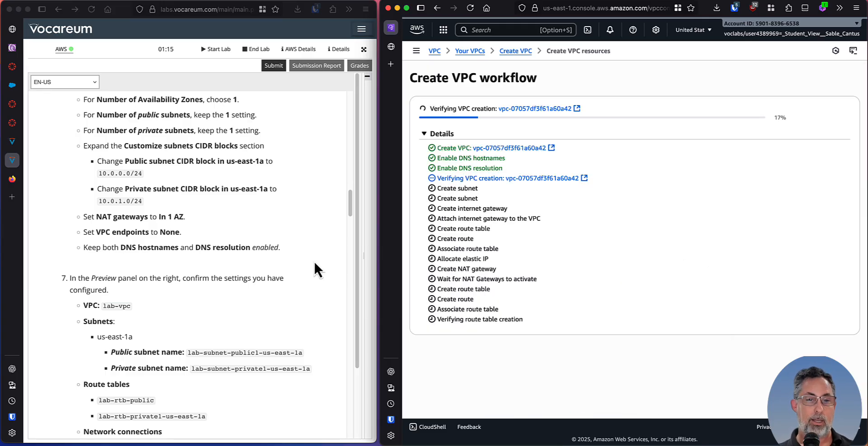
Read steps 8 and 9 of the lab instructions, including the architecture diagram, while the VPC resources are created.
scroll(253, 284, down, 10)
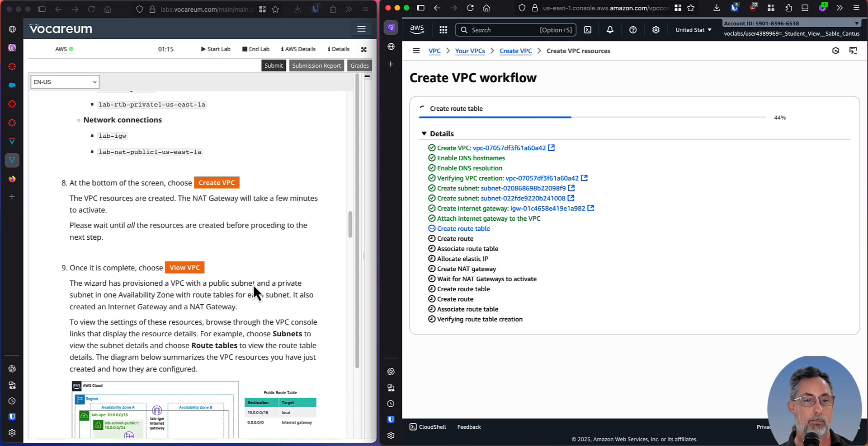
scroll(253, 284, down, 4)
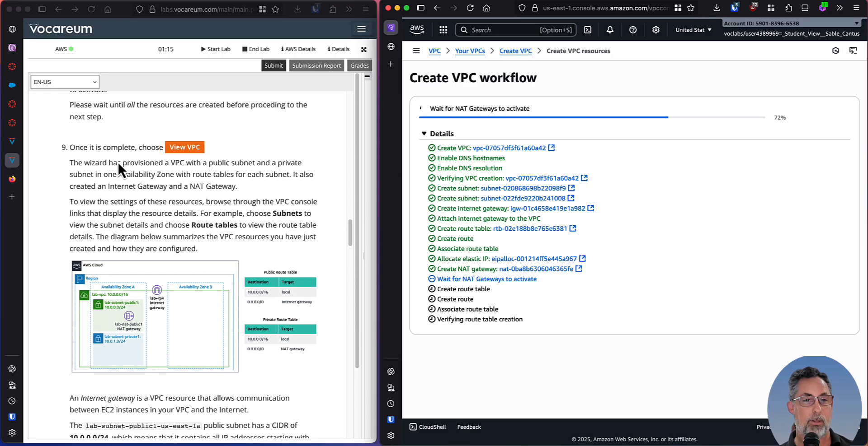
click(85, 105)
drag(94, 105, 223, 109)
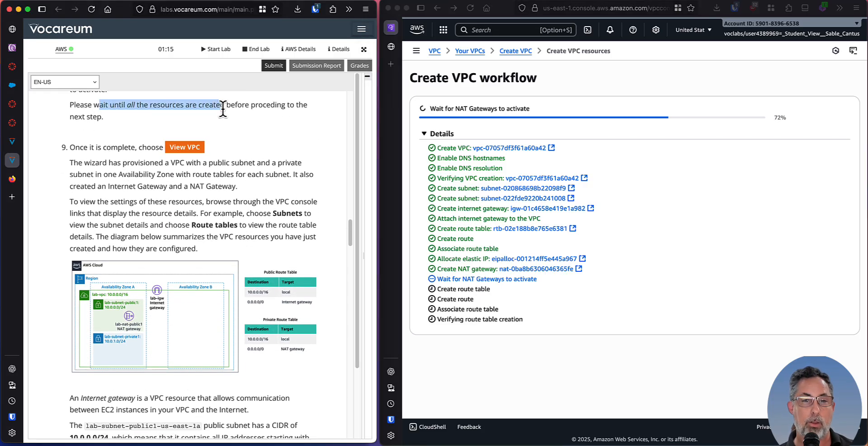
click(134, 137)
scroll(139, 174, down, 1)
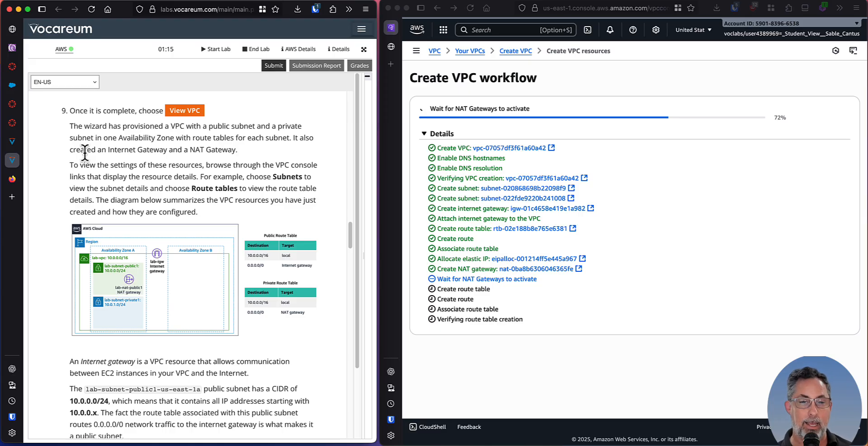
scroll(108, 230, down, 1)
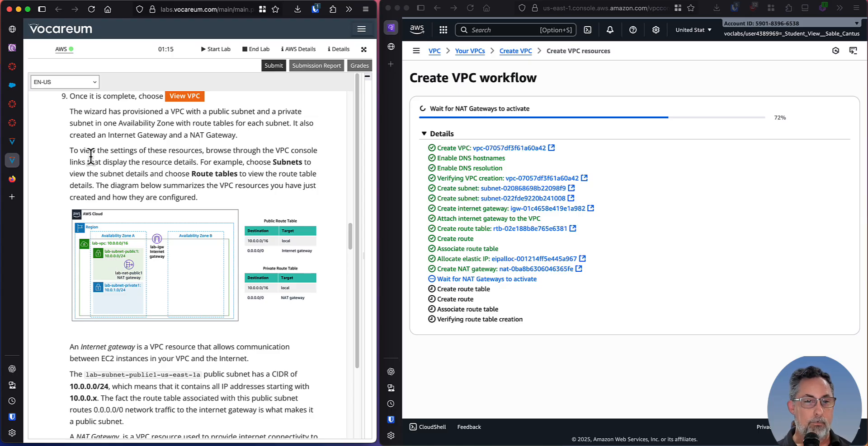
scroll(176, 316, down, 5)
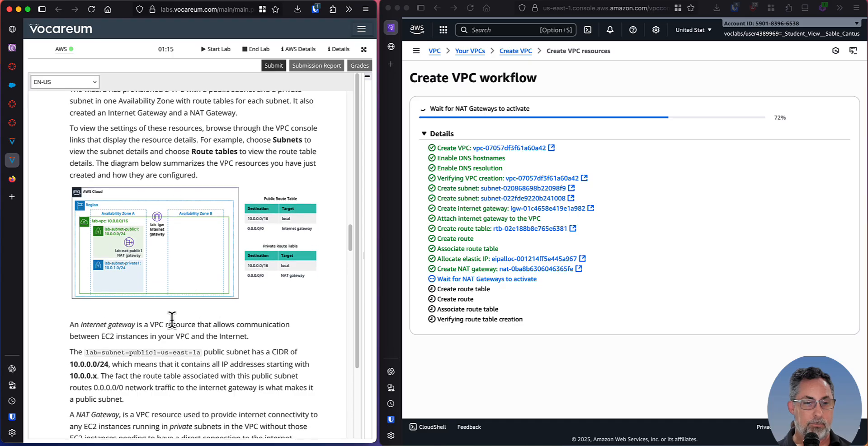
Study the lab's explanations of the internet gateway, NAT gateway and subnet CIDR ranges against the architecture diagram.
drag(81, 230, 244, 239)
click(245, 238)
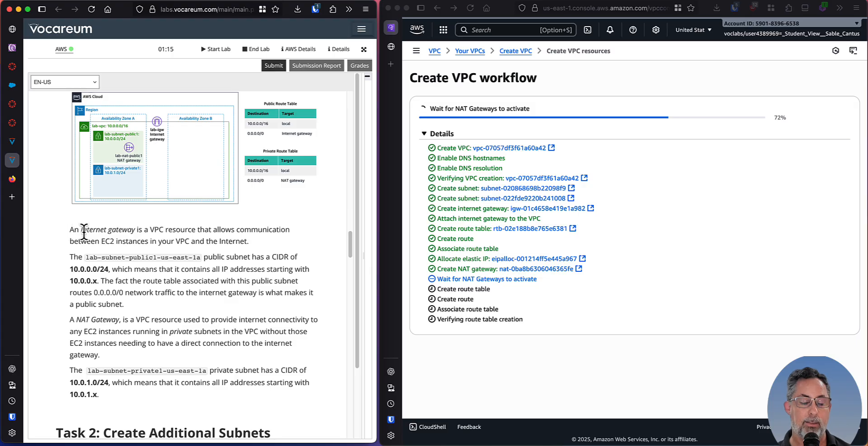
scroll(90, 230, down, 2)
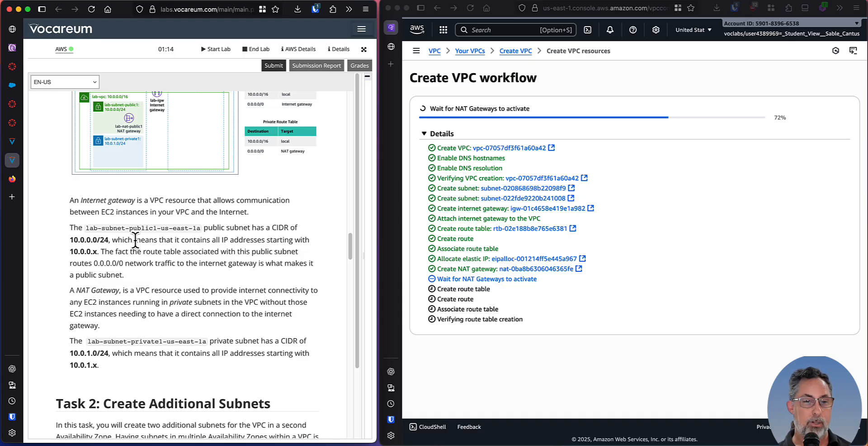
scroll(136, 249, down, 3)
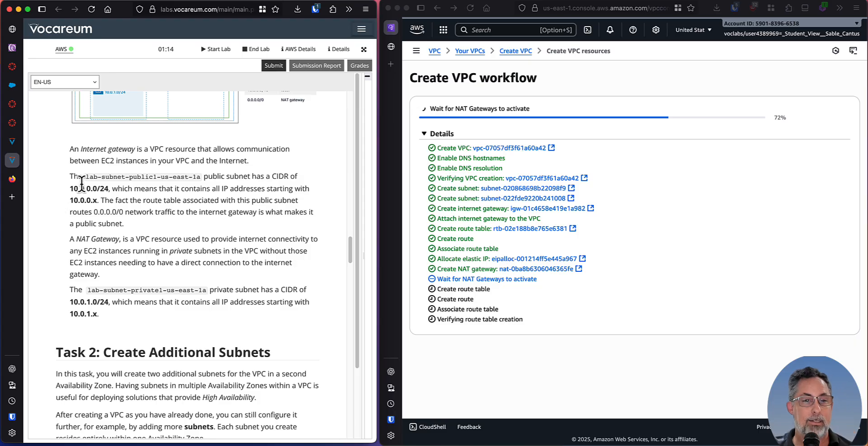
drag(69, 189, 104, 188)
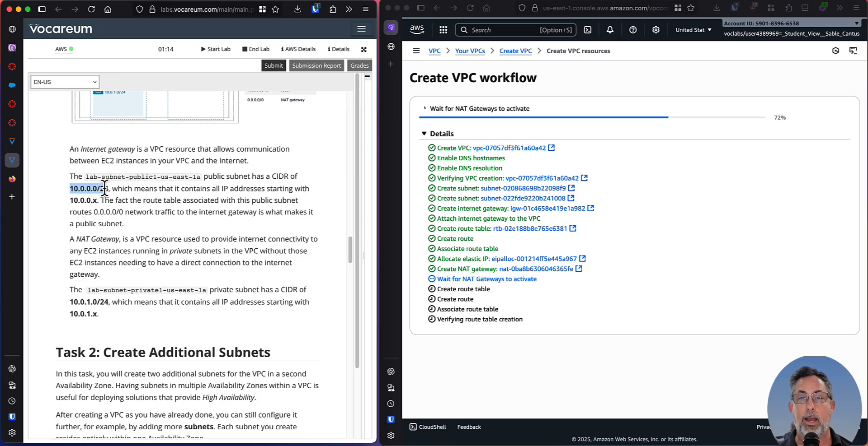
click(131, 189)
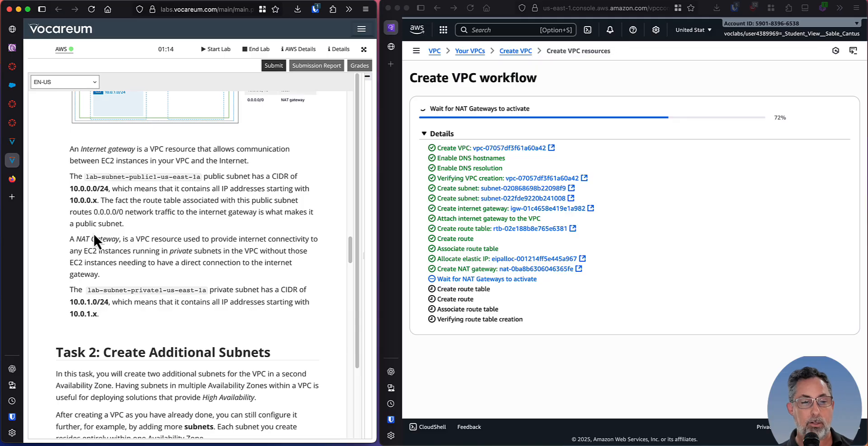
scroll(116, 235, up, 2)
scroll(116, 234, up, 10)
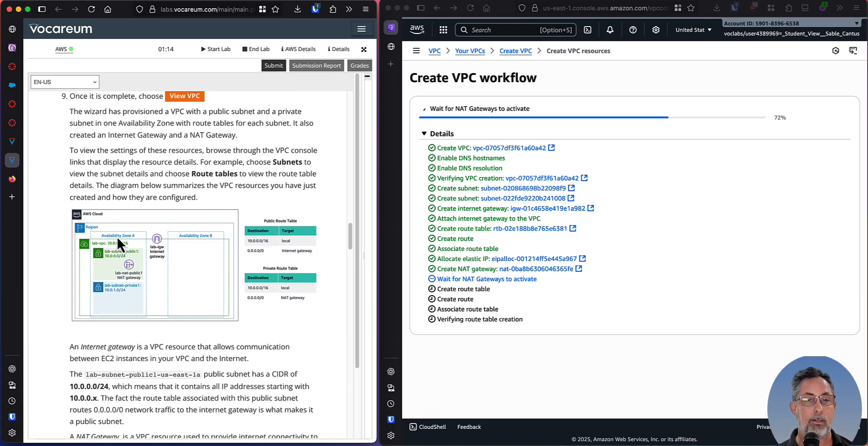
scroll(116, 235, down, 1)
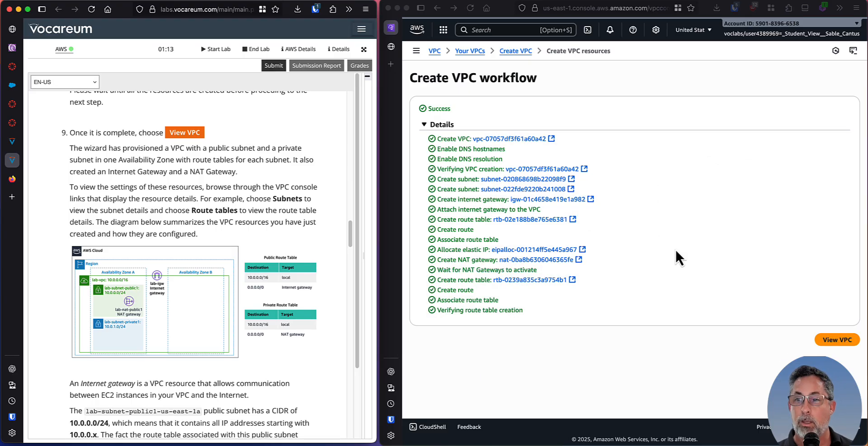
View the new VPC, browse the subnets and route tables lists, and find Task 2 in the lab instructions.
click(657, 359)
click(852, 345)
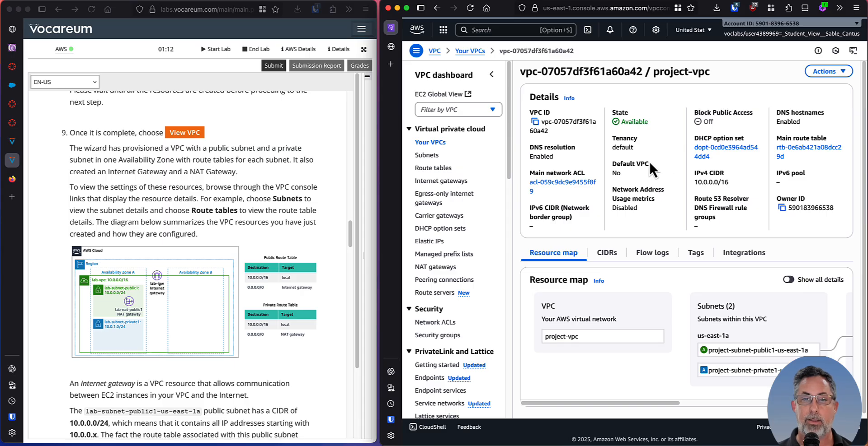
click(428, 156)
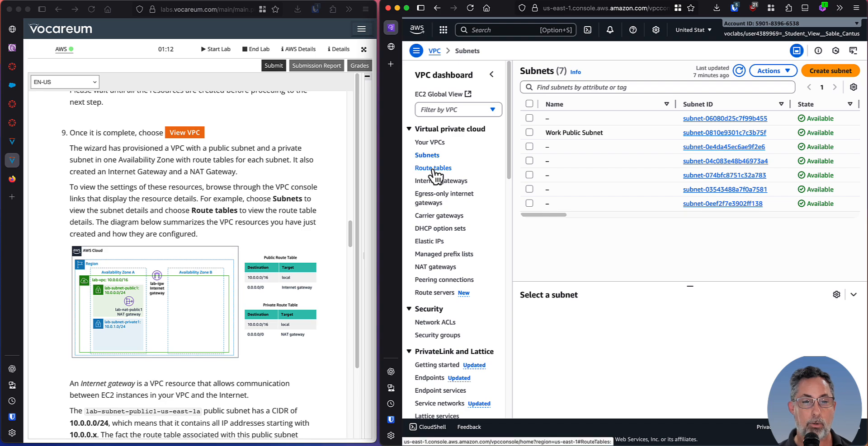
click(433, 169)
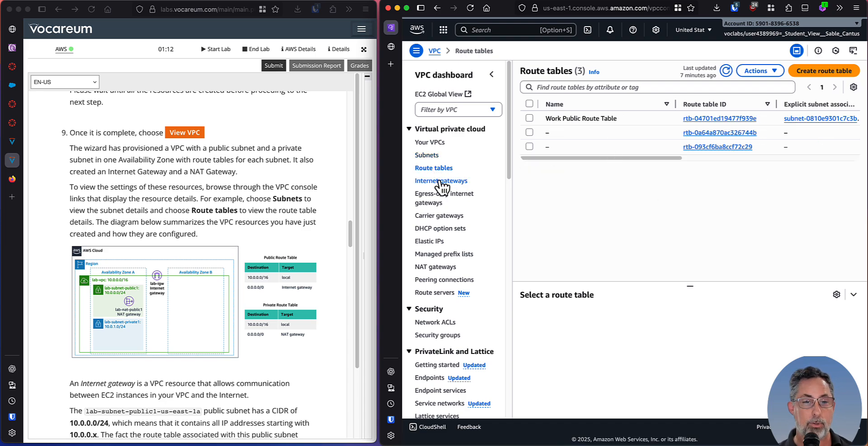
scroll(223, 307, down, 5)
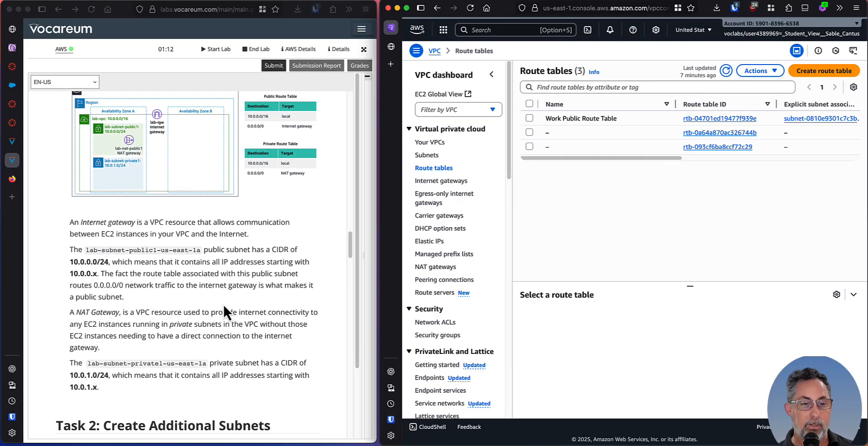
scroll(223, 305, down, 5)
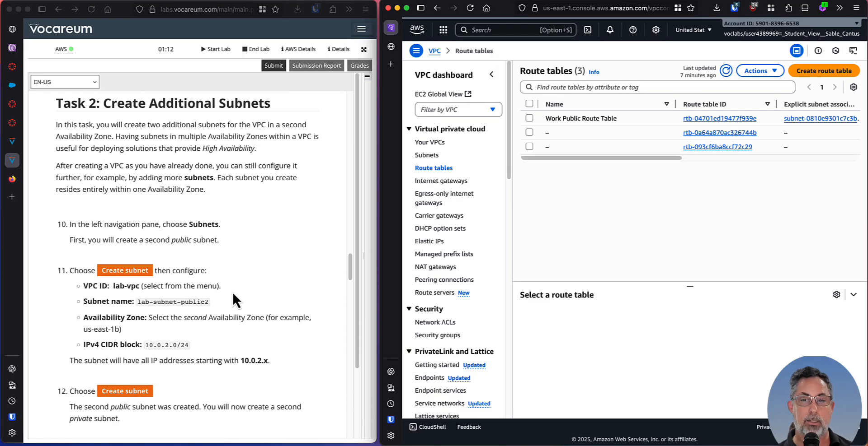
scroll(222, 249, up, 1)
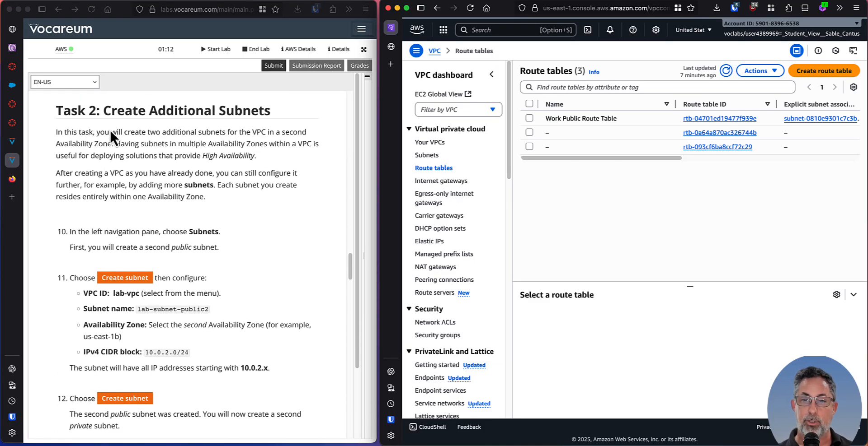
Open project-vpc from the list of VPCs and capture a screenshot of its details page.
click(436, 142)
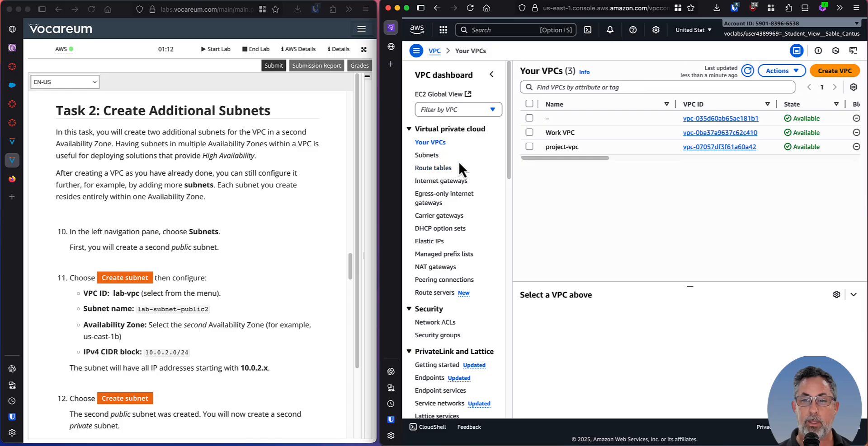
click(445, 75)
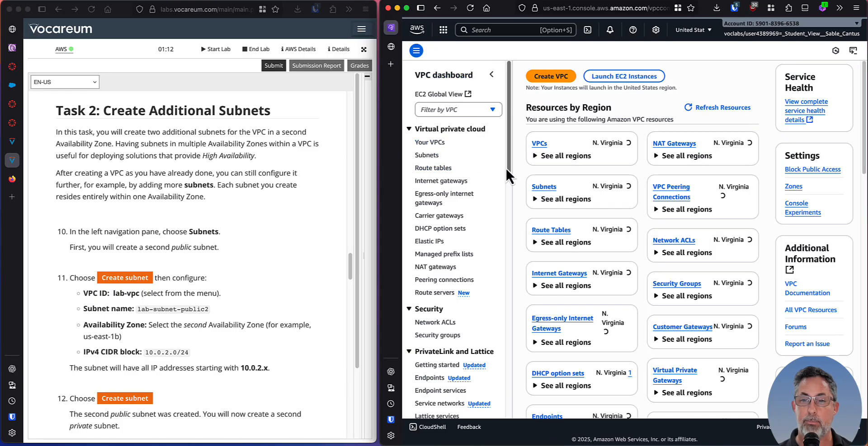
click(431, 143)
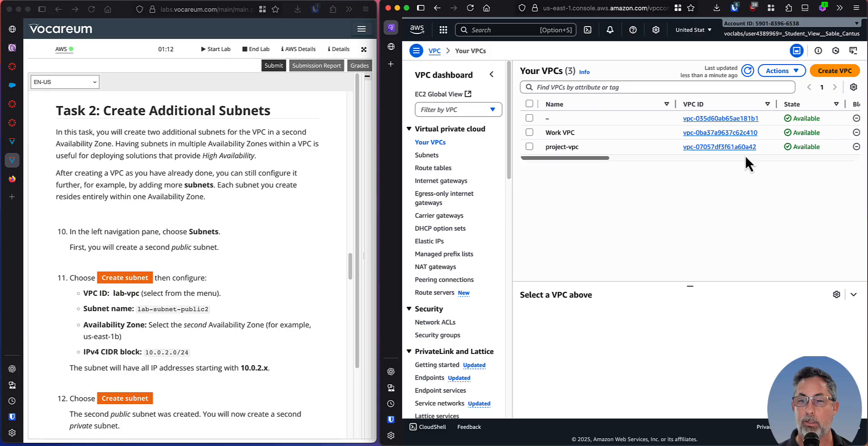
click(718, 147)
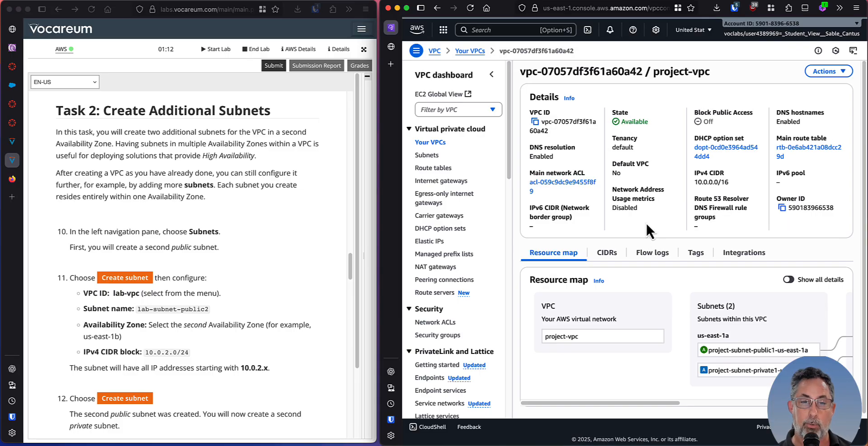
key(ctrl+shift+c)
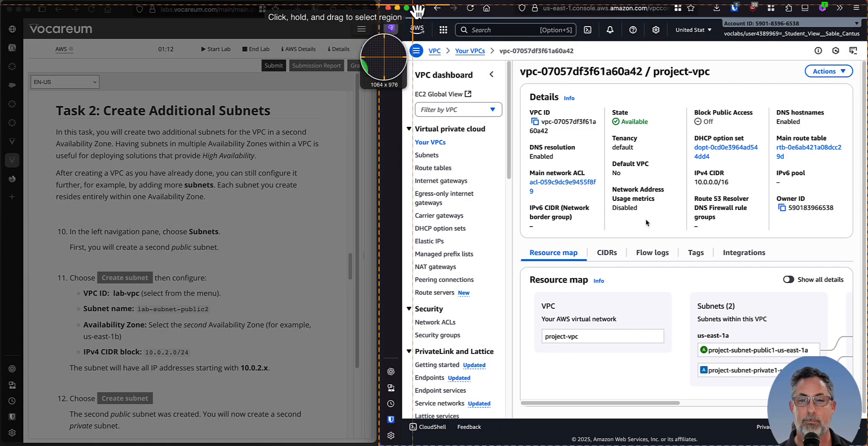
click(417, 13)
drag(867, 21, 740, 1)
key(super+Tab)
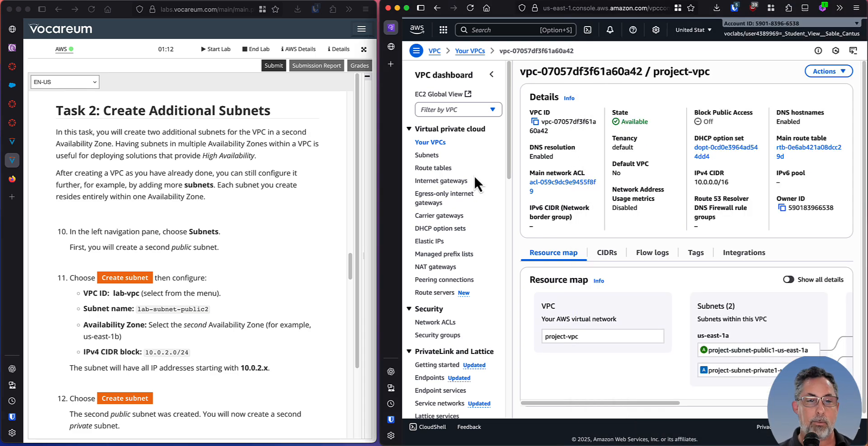
Read the Task 2 introduction on creating two additional subnets in a second Availability Zone.
click(90, 138)
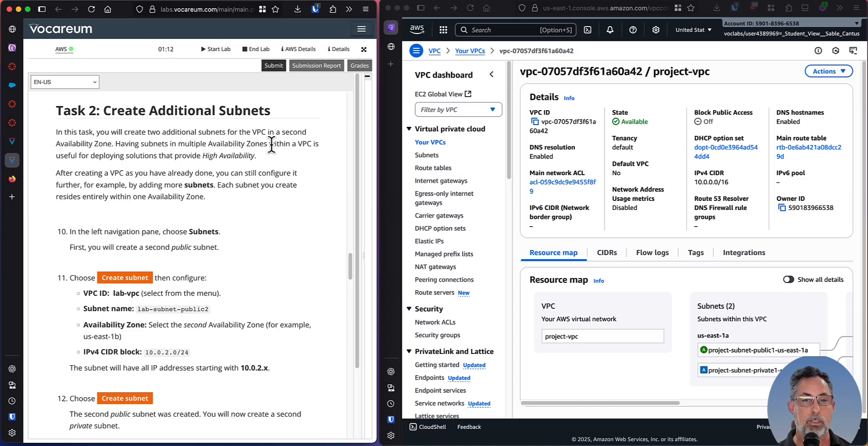
drag(238, 132, 302, 132)
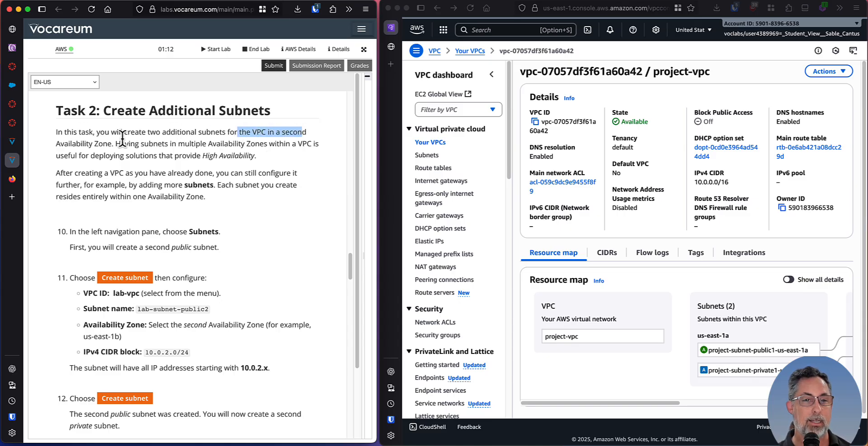
drag(70, 145, 133, 145)
click(157, 147)
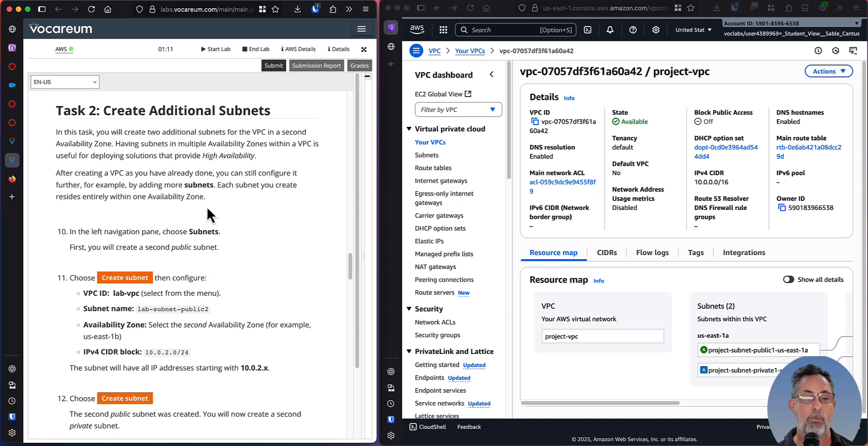
scroll(217, 171, down, 3)
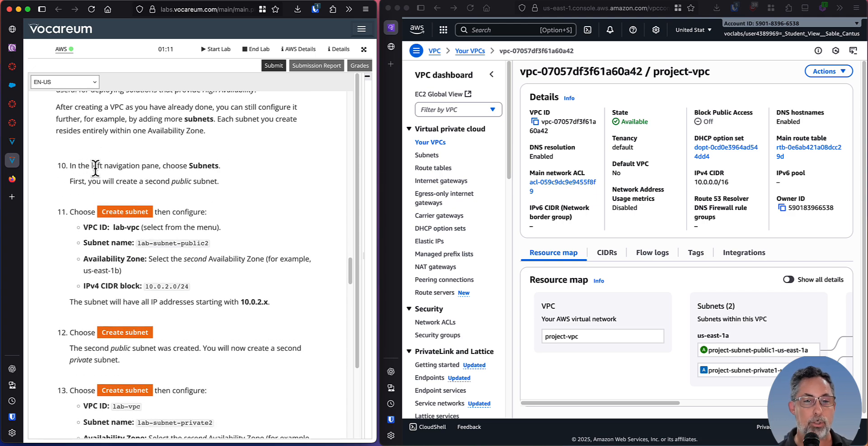
Open the VPC subnets list and read lab steps 10 and 11 on creating the second public subnet.
click(425, 156)
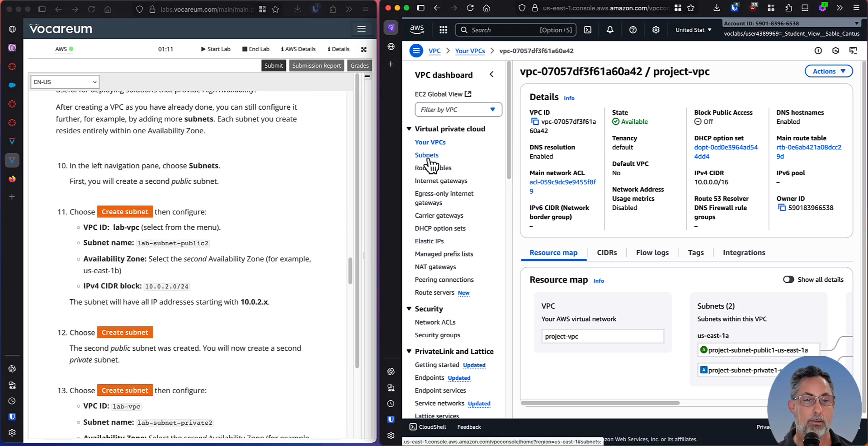
scroll(158, 174, down, 1)
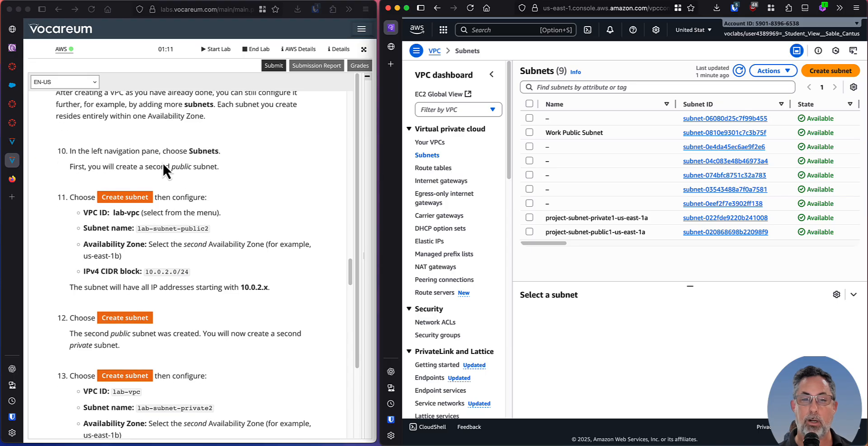
click(92, 165)
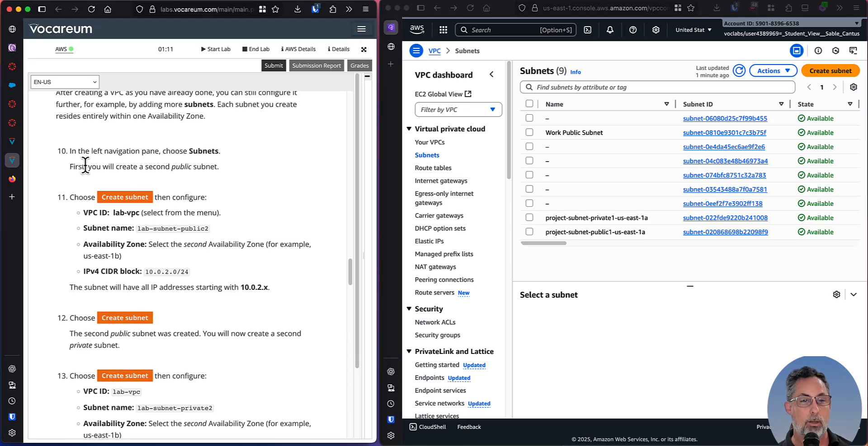
drag(77, 166, 209, 166)
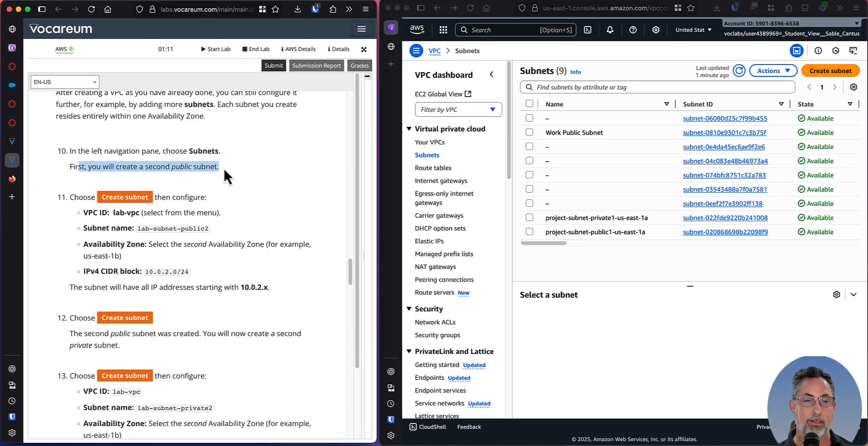
click(225, 168)
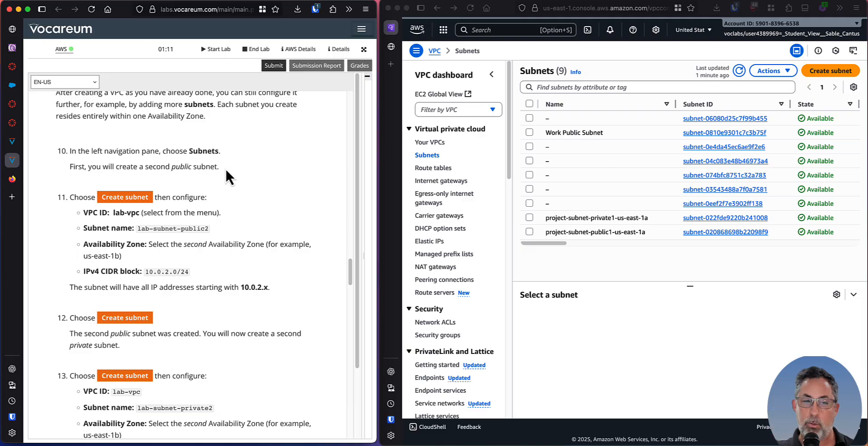
scroll(215, 176, down, 2)
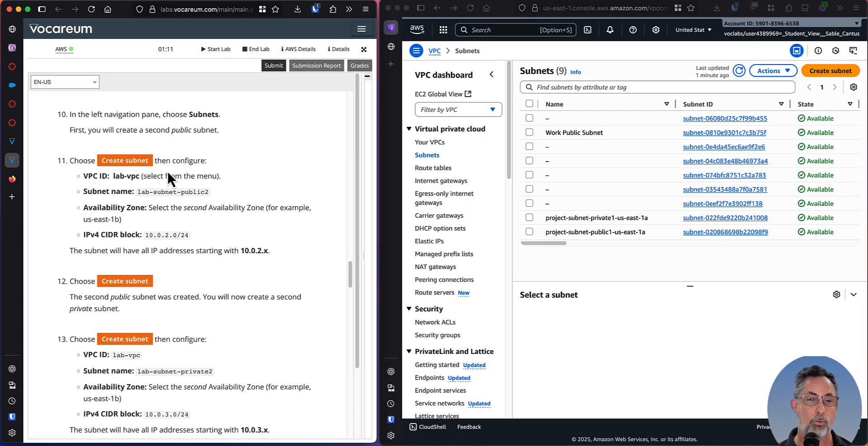
Start creating a new subnet and choose project-vpc as its VPC.
click(830, 71)
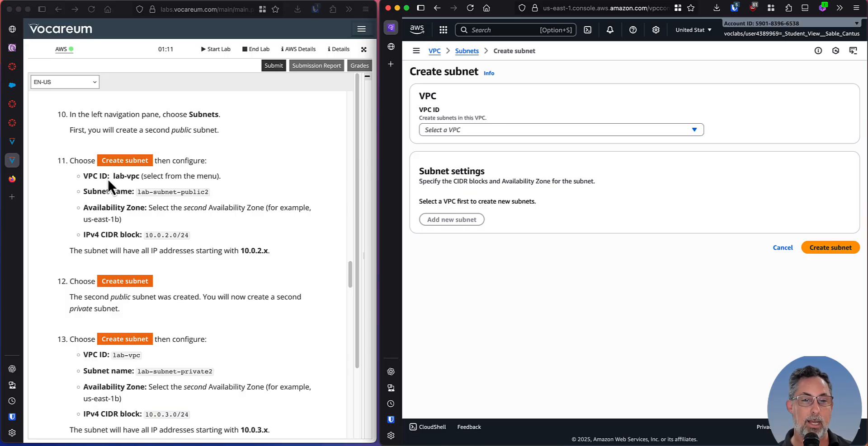
click(533, 129)
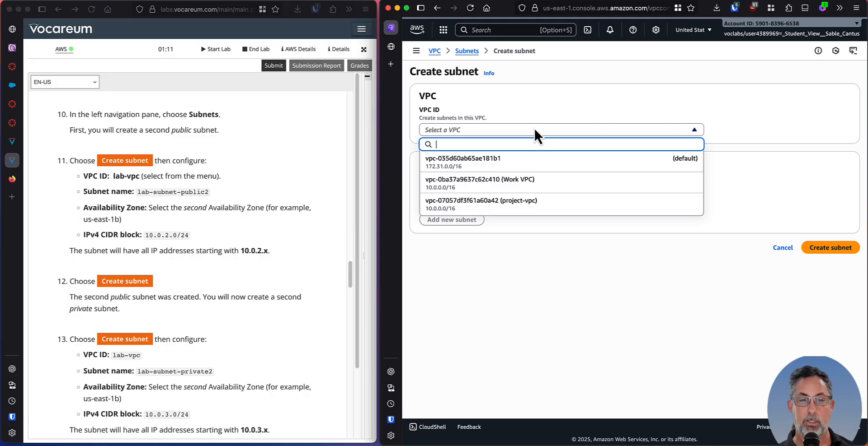
click(530, 205)
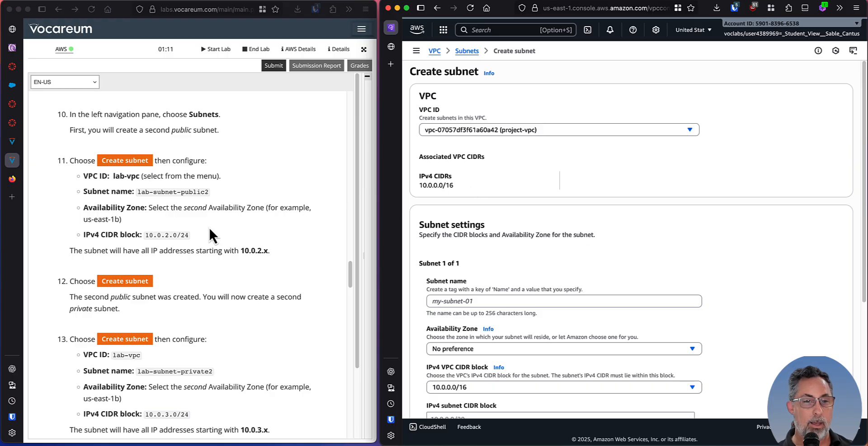
Name the new subnet lab-subnet-public2, as given in lab step 11.
scroll(136, 205, down, 1)
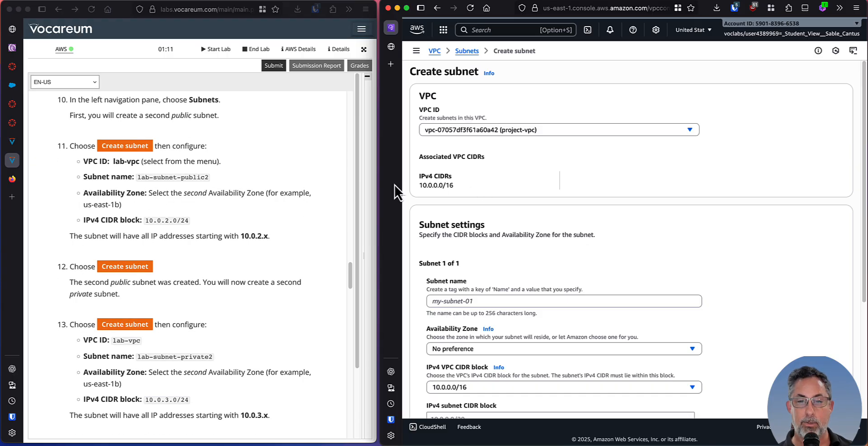
scroll(519, 224, down, 3)
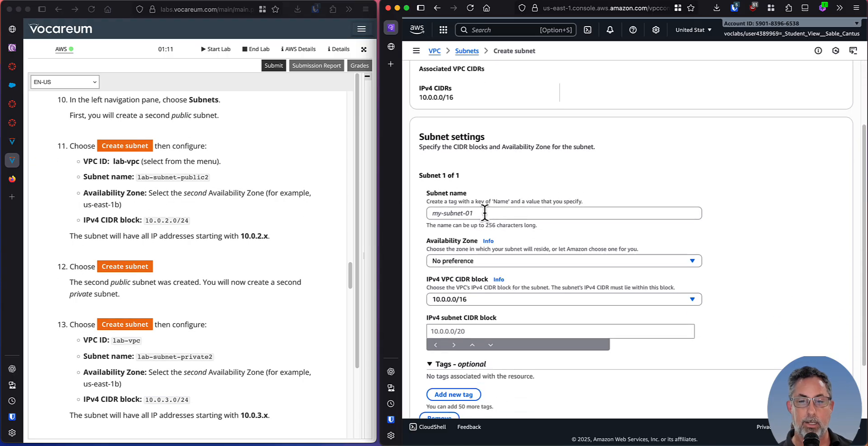
click(484, 213)
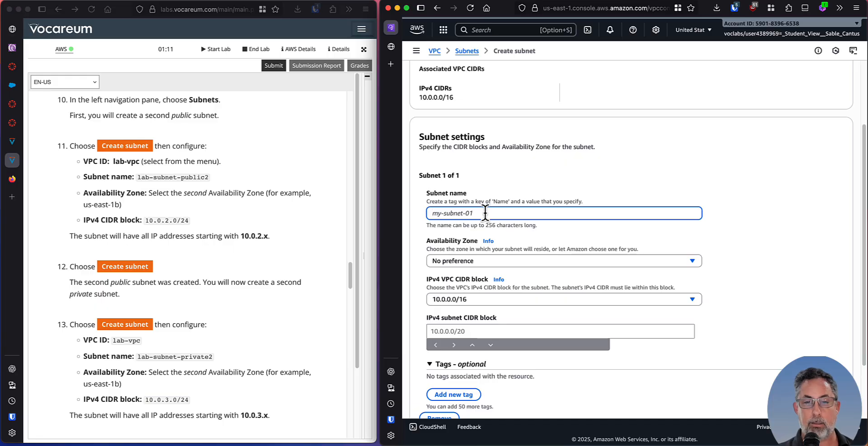
text(lab-subnet)
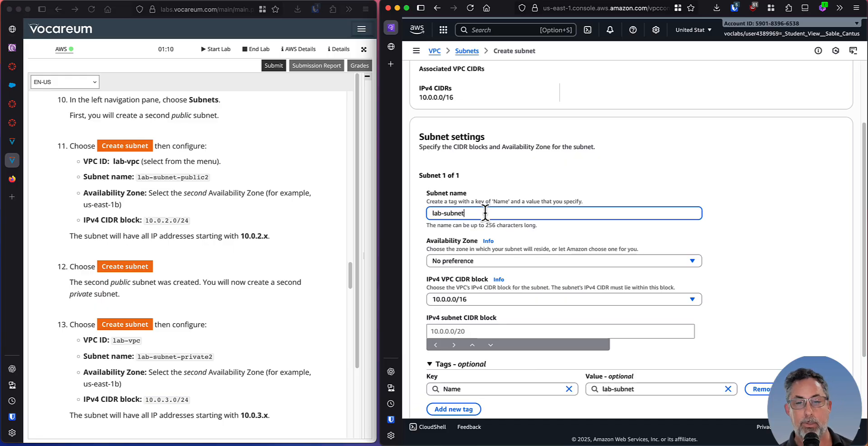
text(-public)
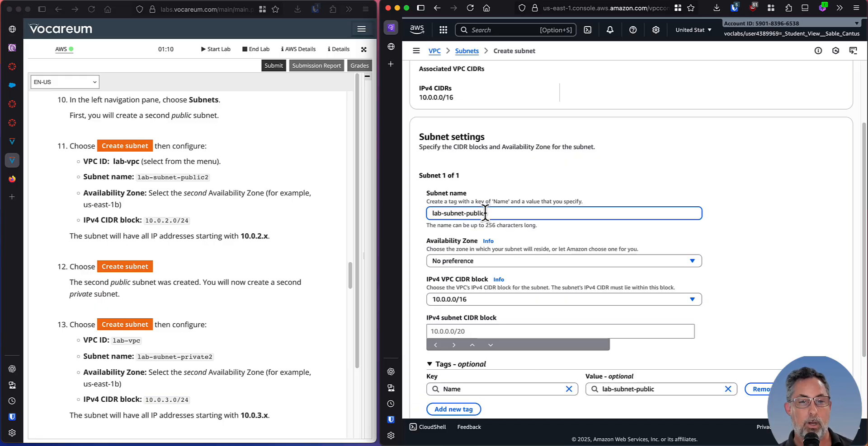
text(2)
Set the subnet's Availability Zone to United States (N. Virginia) / use1-az1 (us-east-1b).
scroll(556, 245, down, 3)
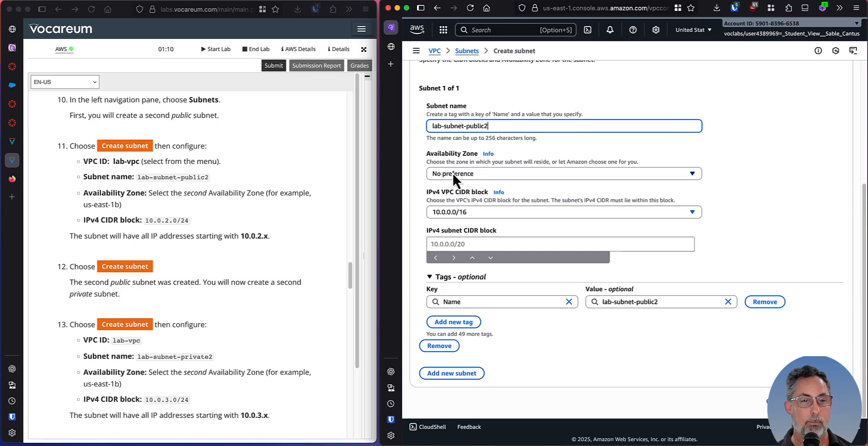
click(479, 173)
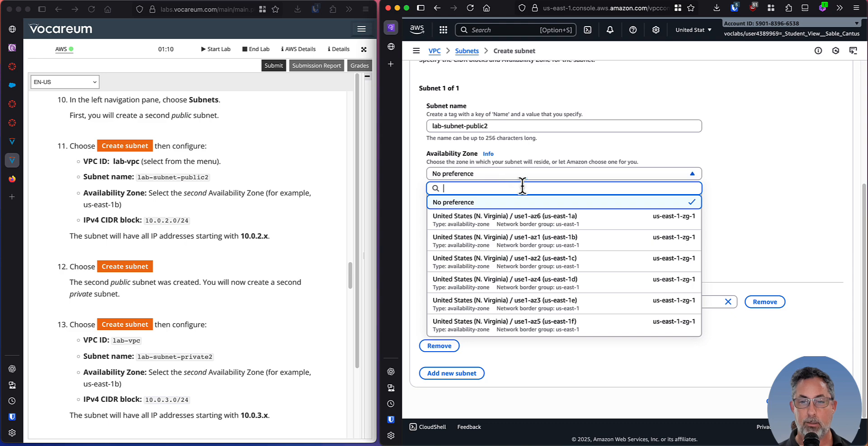
click(575, 240)
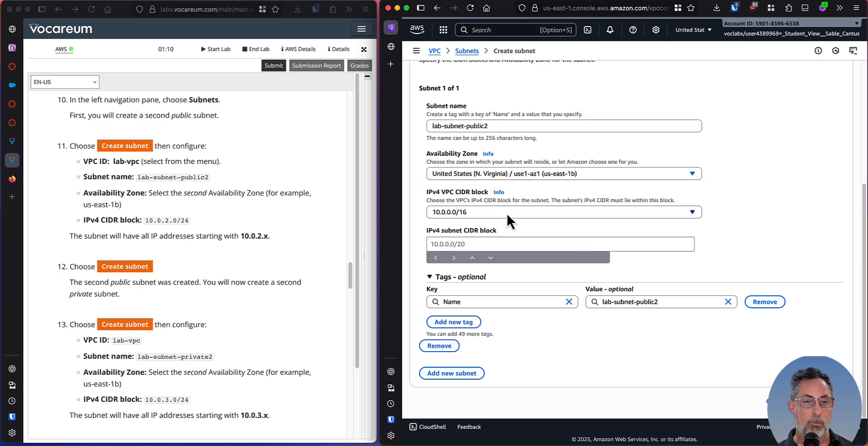
Check which IPv4 VPC CIDR blocks are offered for the subnet, leaving the selection as it is.
click(451, 212)
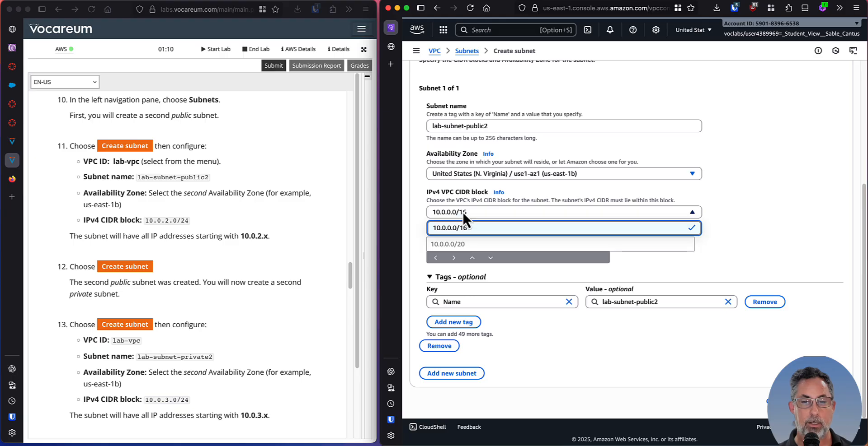
click(474, 212)
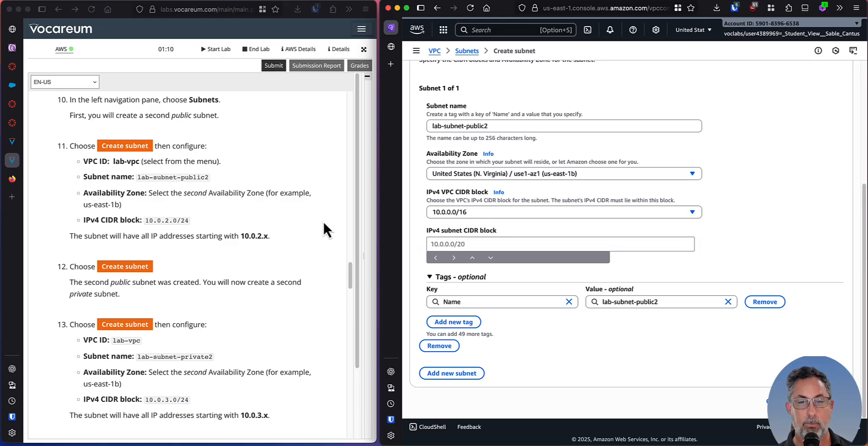
click(507, 211)
click(450, 213)
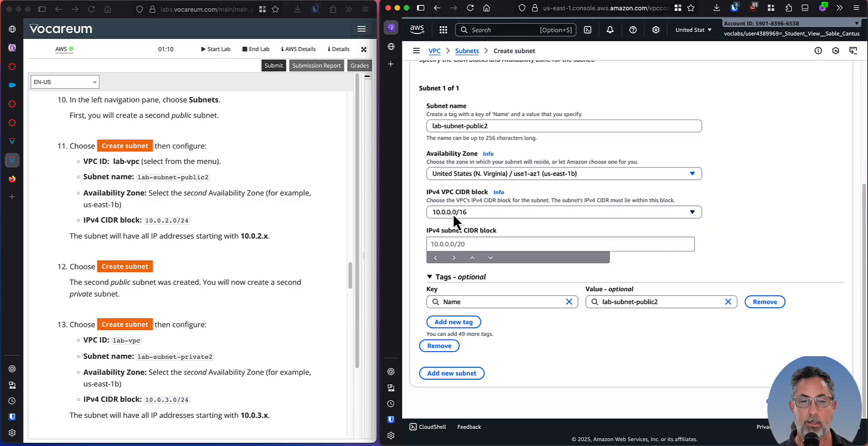
click(452, 214)
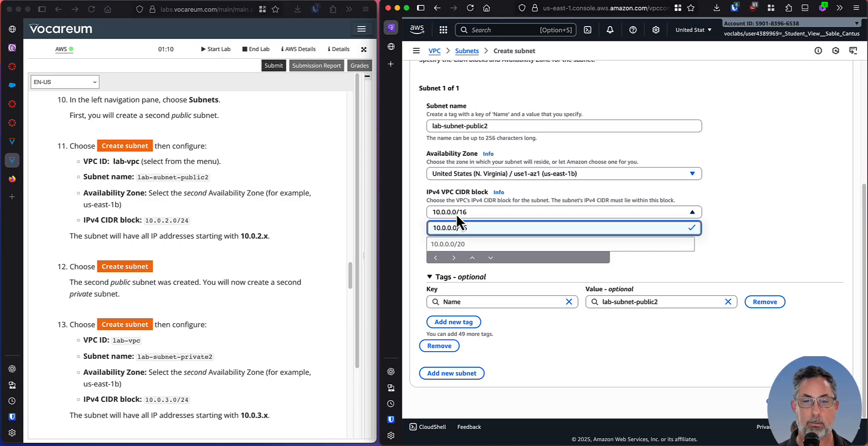
click(455, 213)
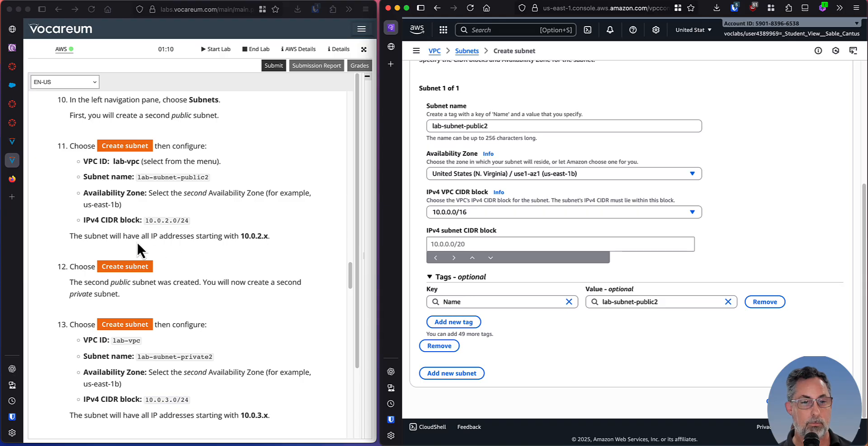
Set the IPv4 subnet CIDR block to 10.0.2.0/24, following the CIDR value in lab step 11.
drag(84, 220, 175, 220)
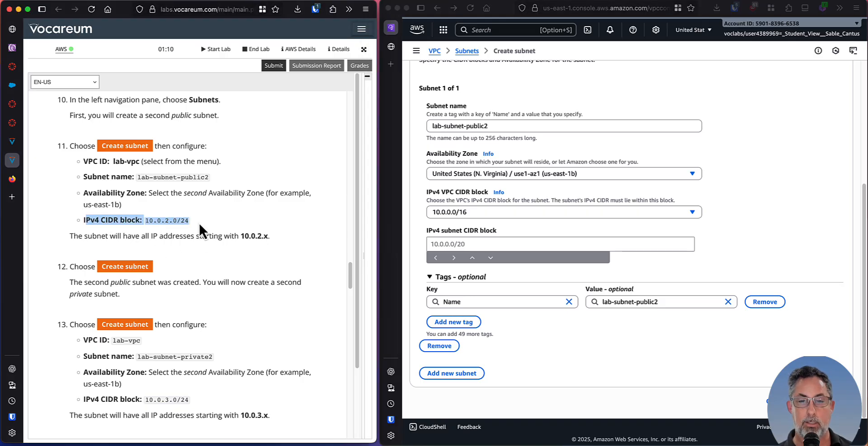
click(199, 222)
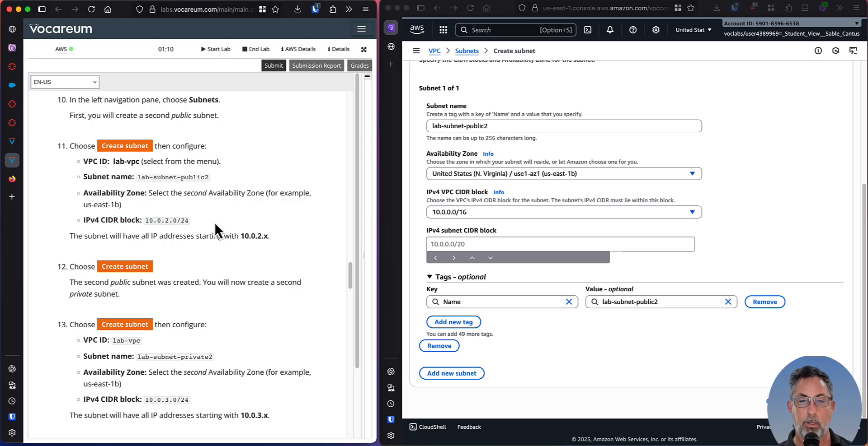
click(463, 242)
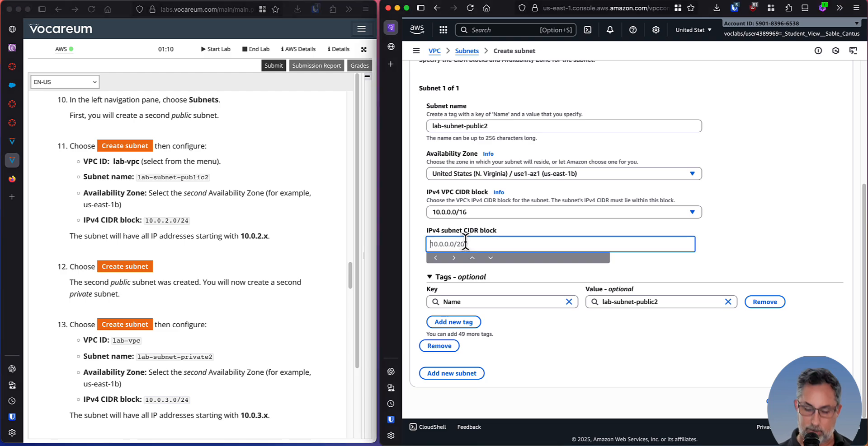
text(10.0.2)
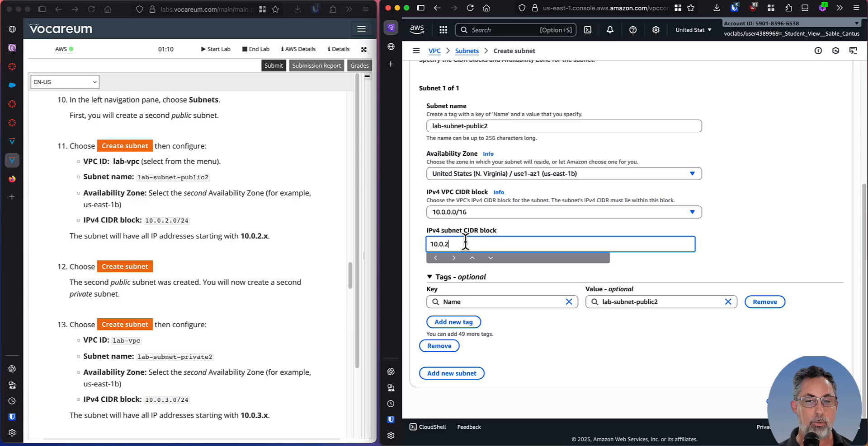
text(.0/)
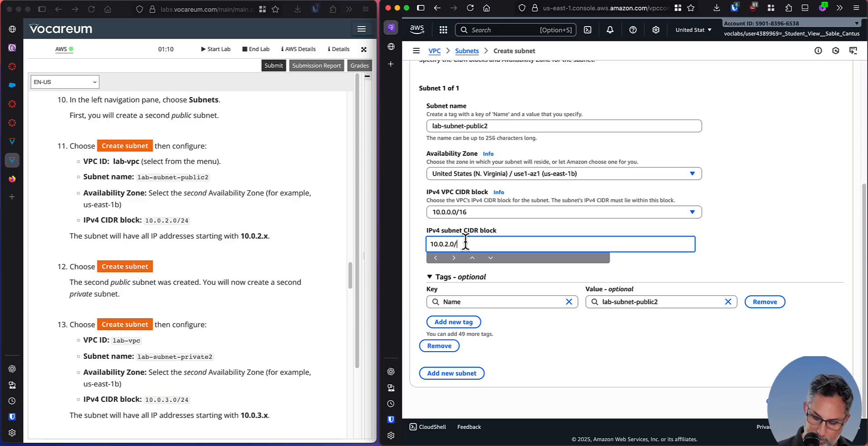
text(24)
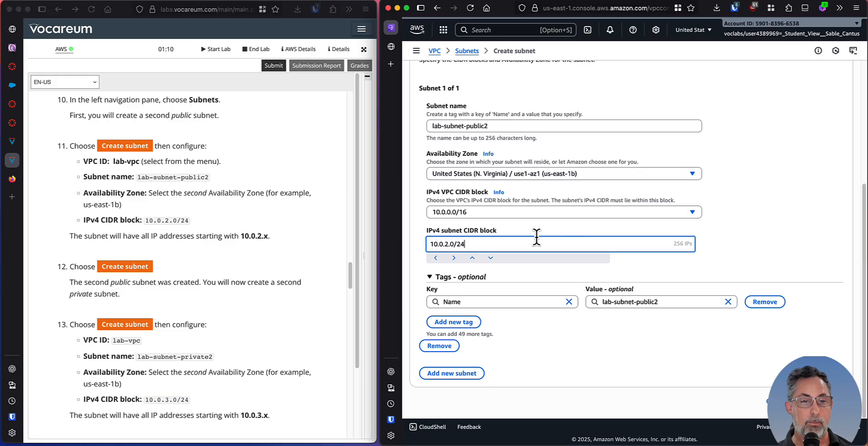
Check the settings for lab-subnet-public2 against lab step 11 and create the subnet.
scroll(197, 202, down, 1)
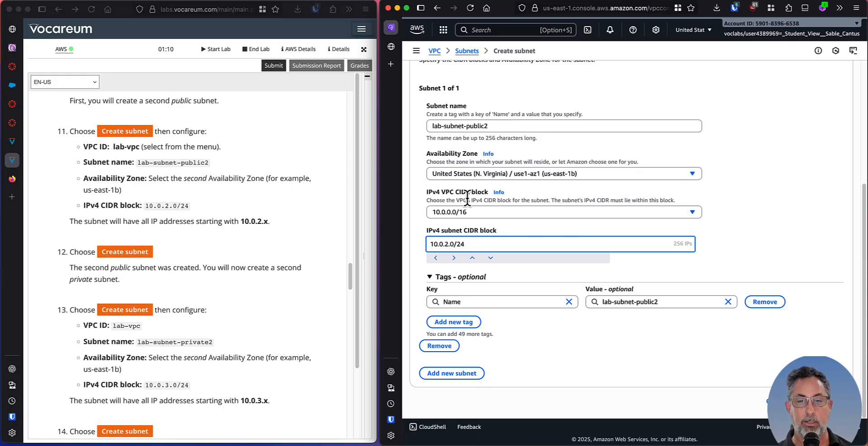
click(108, 174)
drag(97, 176, 163, 201)
click(142, 206)
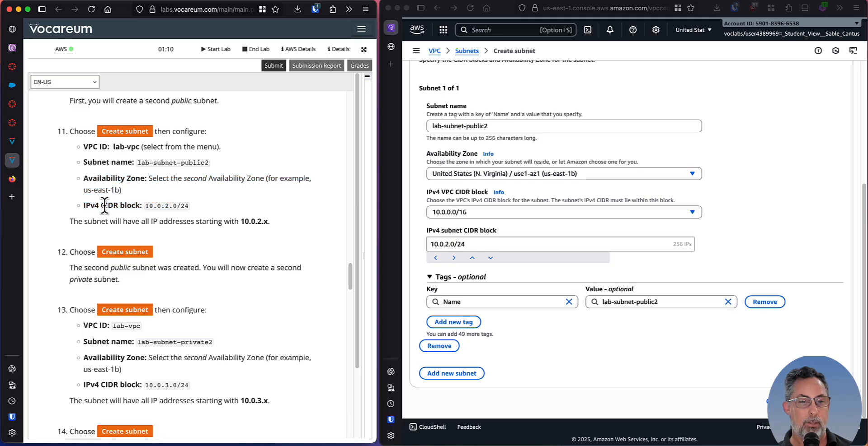
drag(105, 205, 133, 206)
click(143, 207)
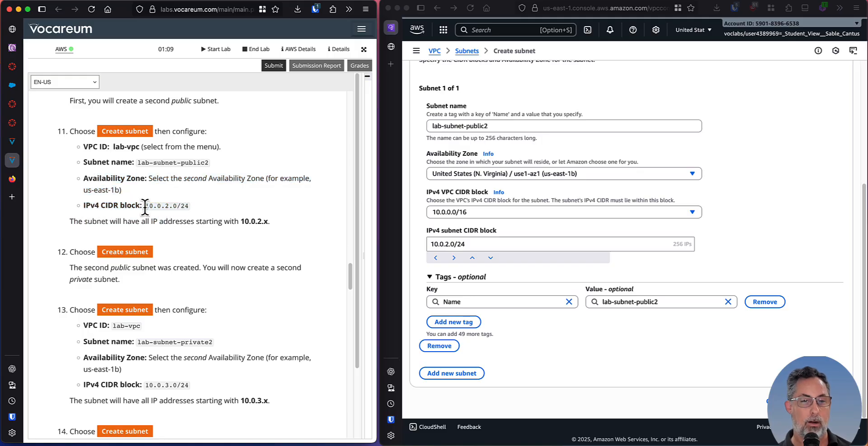
scroll(224, 221, down, 3)
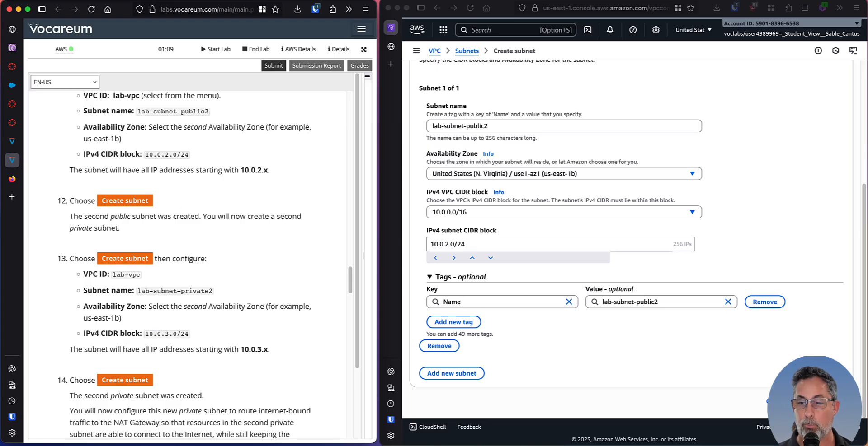
click(820, 402)
click(819, 401)
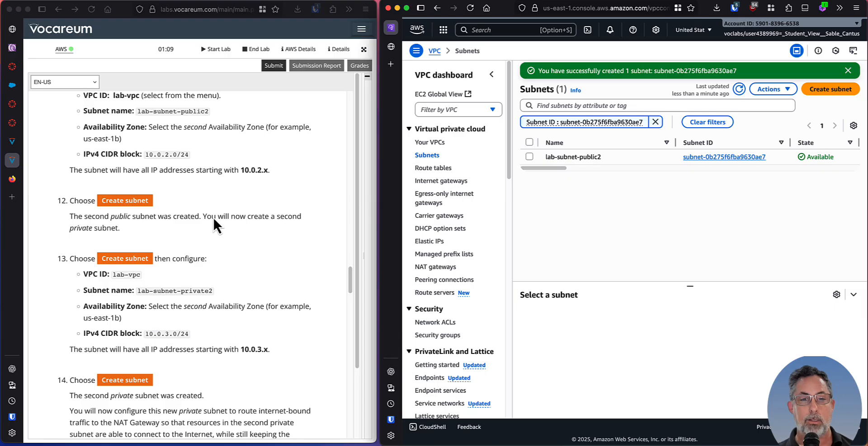
Read lab step 13 on the second private subnet and start another subnet in project-vpc.
scroll(212, 222, down, 3)
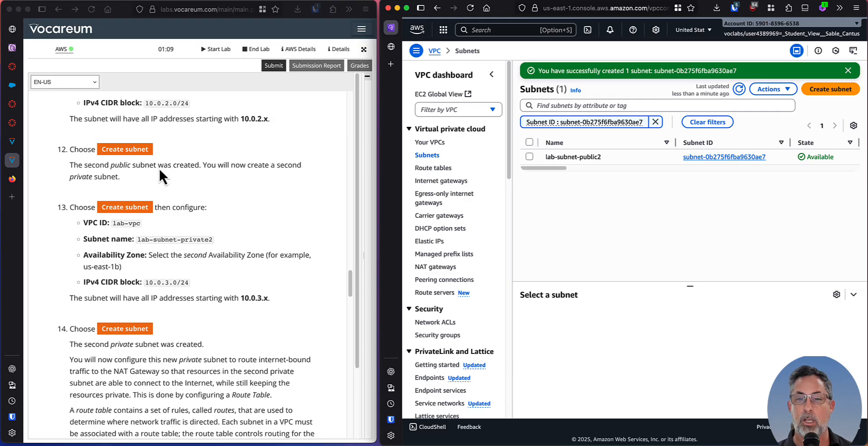
scroll(199, 175, down, 2)
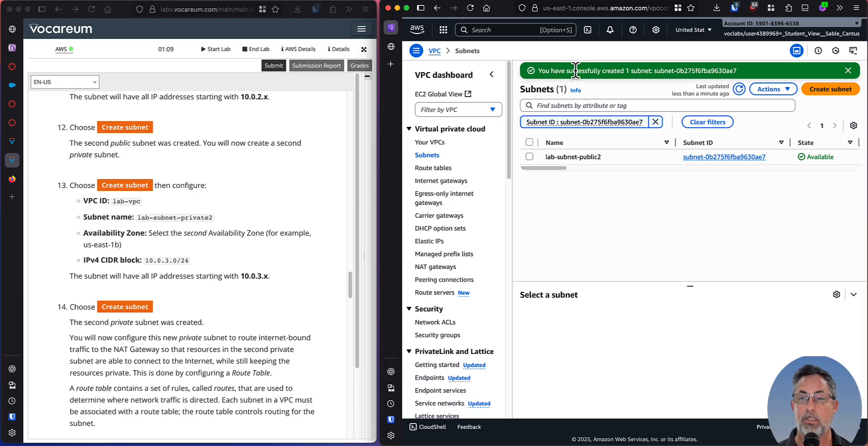
click(829, 89)
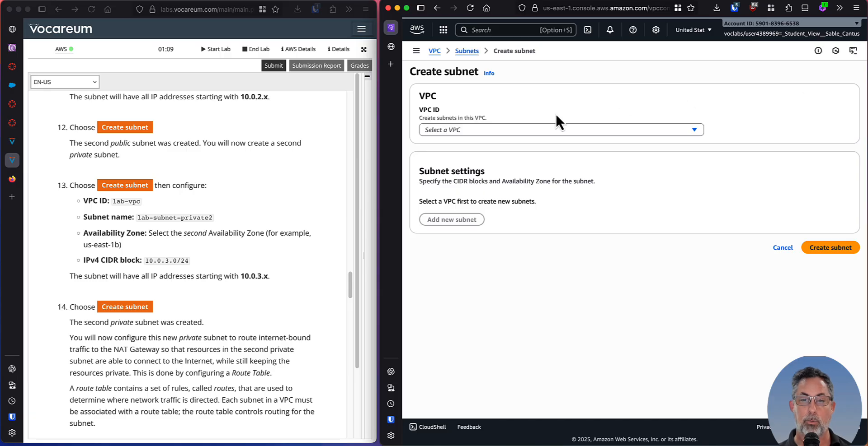
click(512, 131)
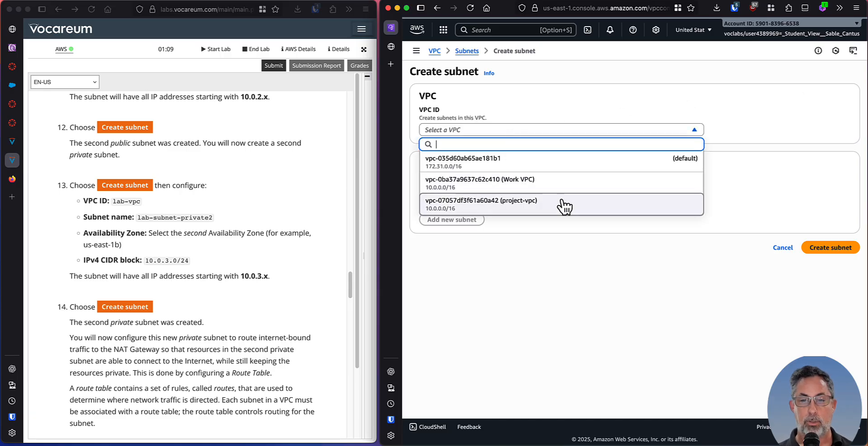
click(548, 211)
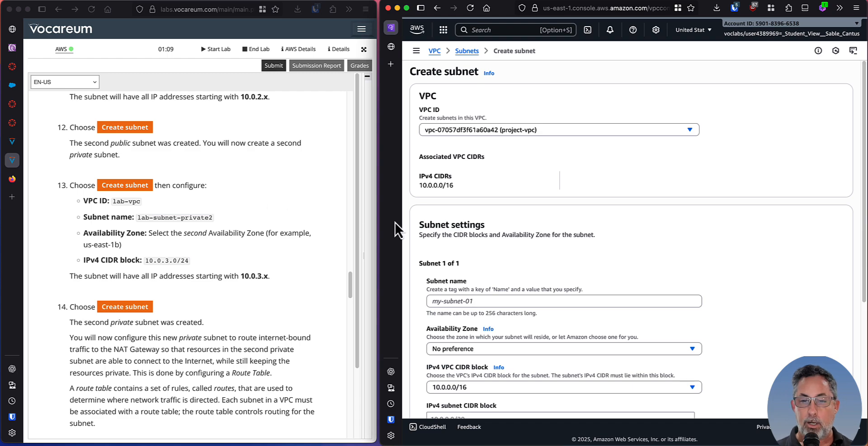
Name the new subnet in project-vpc lab-subnet-private2.
scroll(496, 211, down, 1)
scroll(496, 211, down, 2)
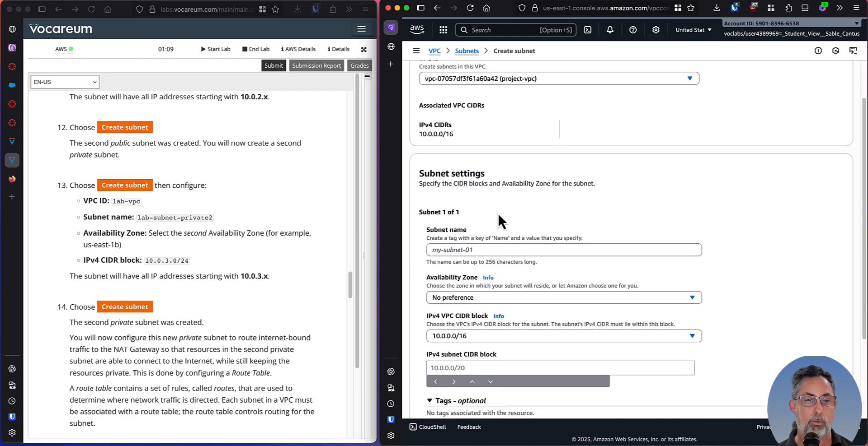
scroll(496, 210, down, 1)
click(488, 235)
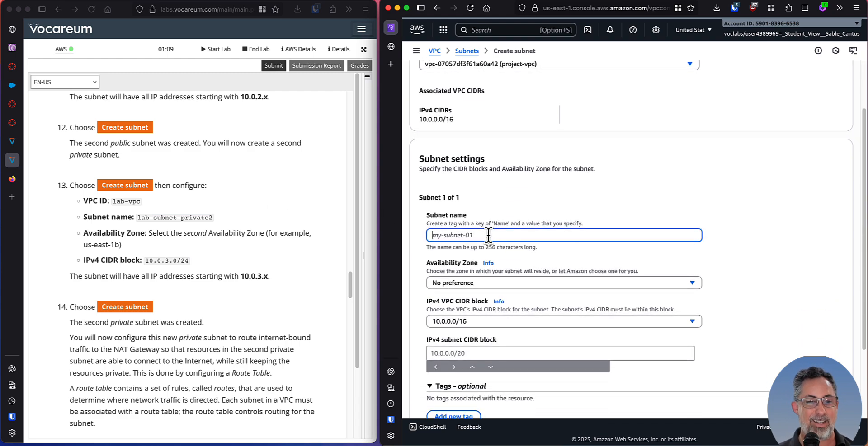
text(lab-su)
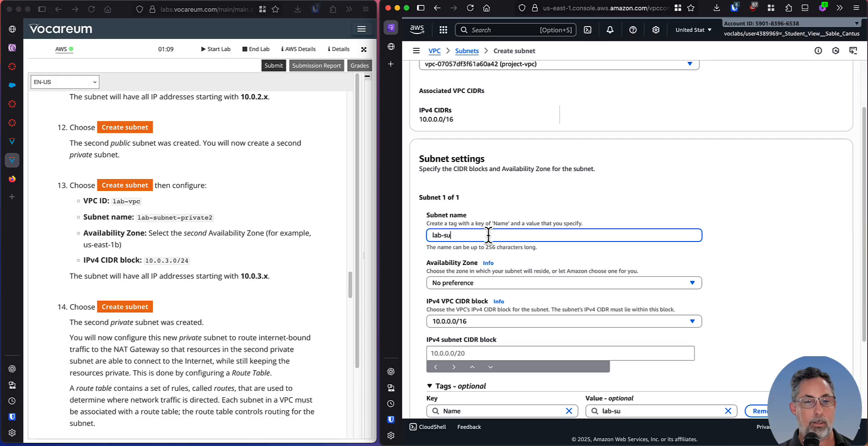
text(bnet-private2)
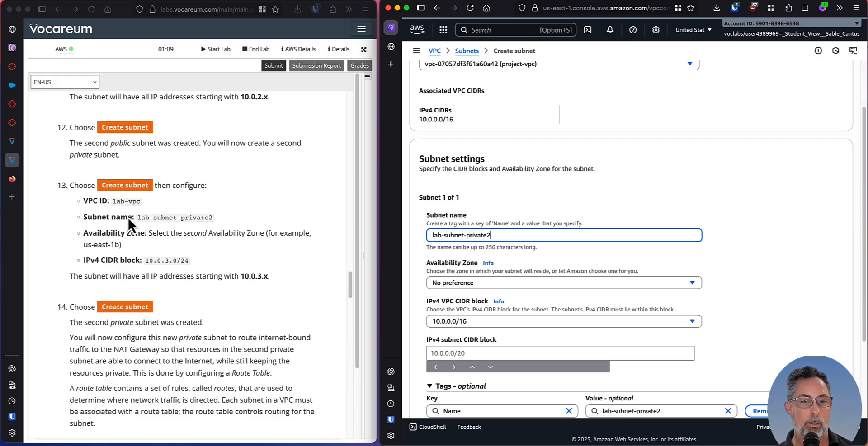
Set the subnet's Availability Zone to us-east-1b, as lab step 13 asks.
scroll(188, 219, down, 2)
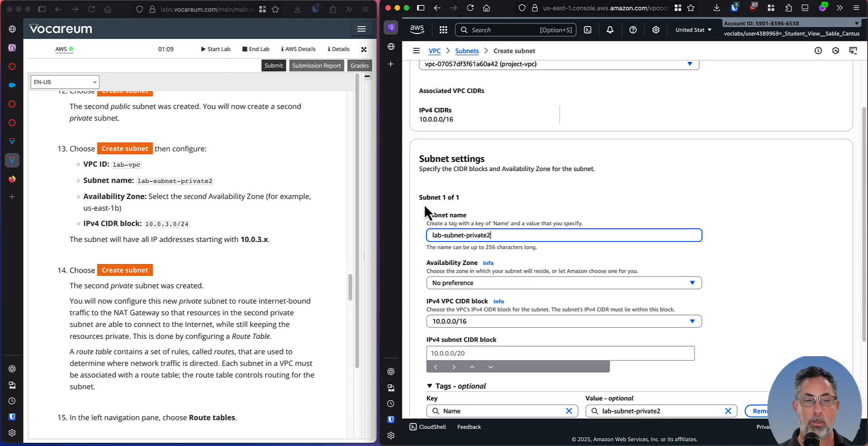
scroll(533, 226, down, 3)
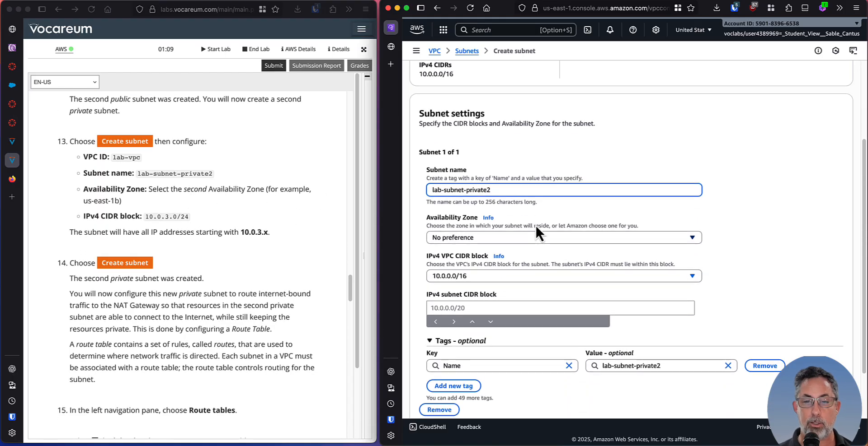
click(529, 232)
click(565, 296)
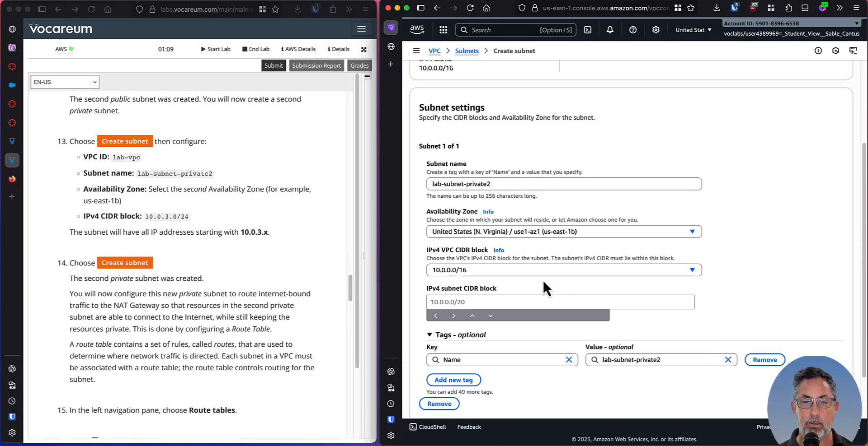
Set the IPv4 subnet CIDR block to 10.0.3.0/24, check it against lab step 13 and create the subnet.
click(465, 302)
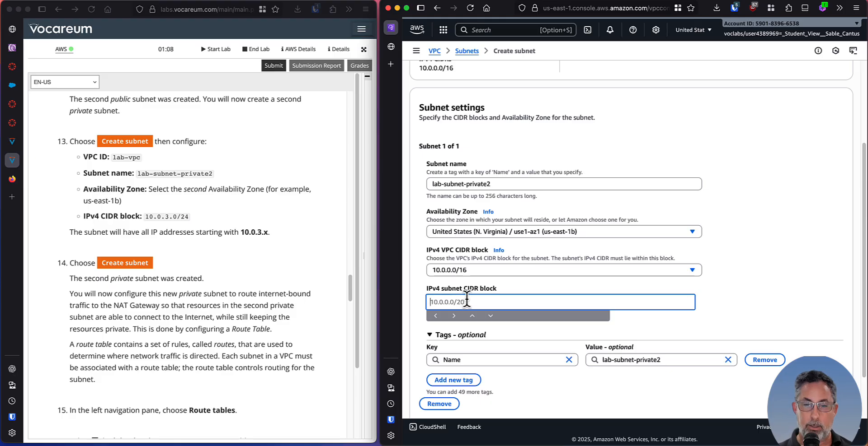
text(10.0.3.0)
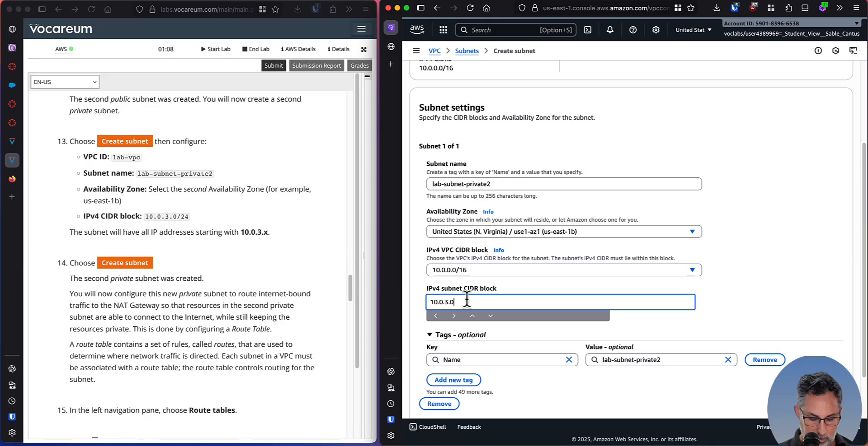
text(/24)
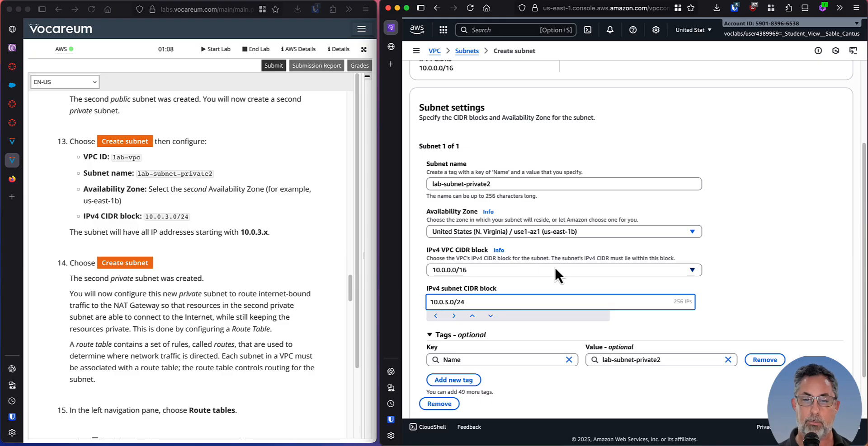
scroll(564, 262, down, 3)
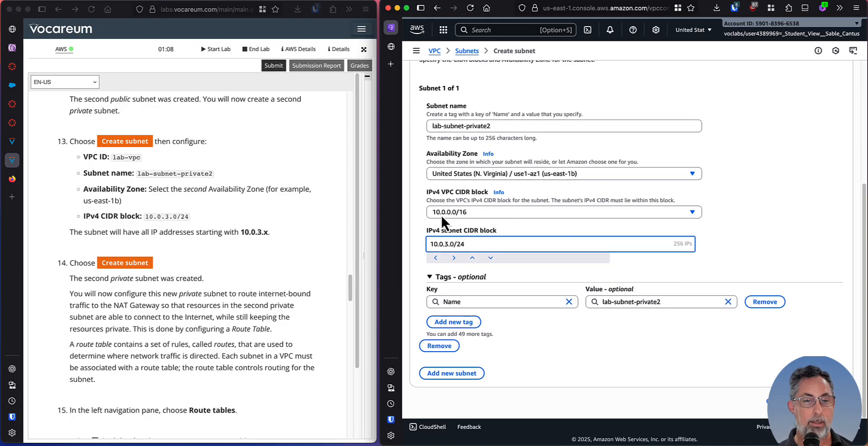
scroll(221, 216, down, 3)
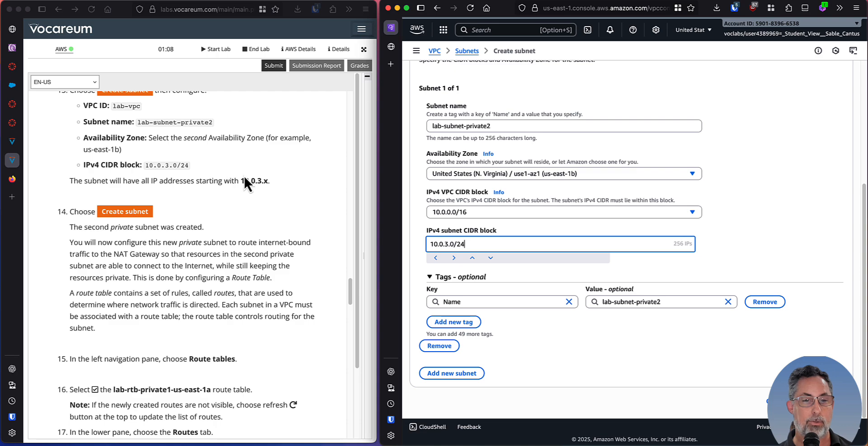
scroll(106, 190, down, 1)
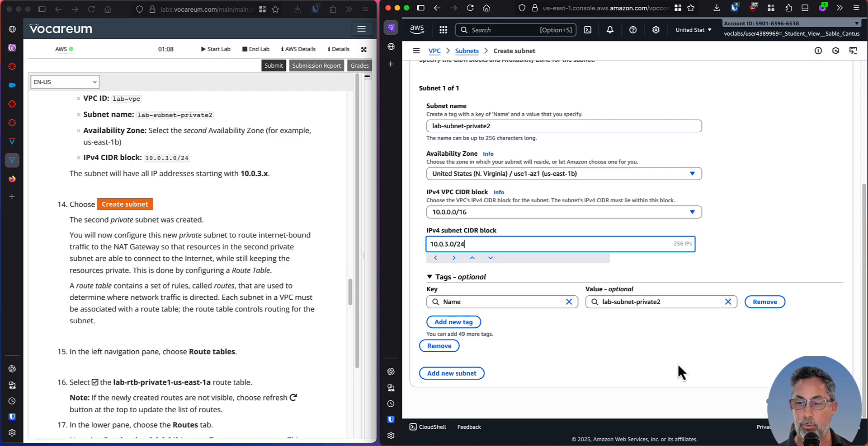
click(823, 402)
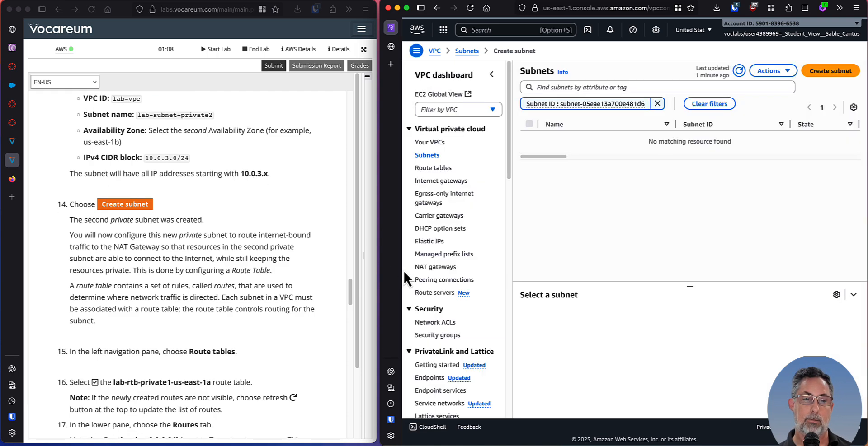
Read lab steps 14 to 17 on how route tables send the private subnet's internet-bound traffic to the NAT gateway.
scroll(193, 265, down, 2)
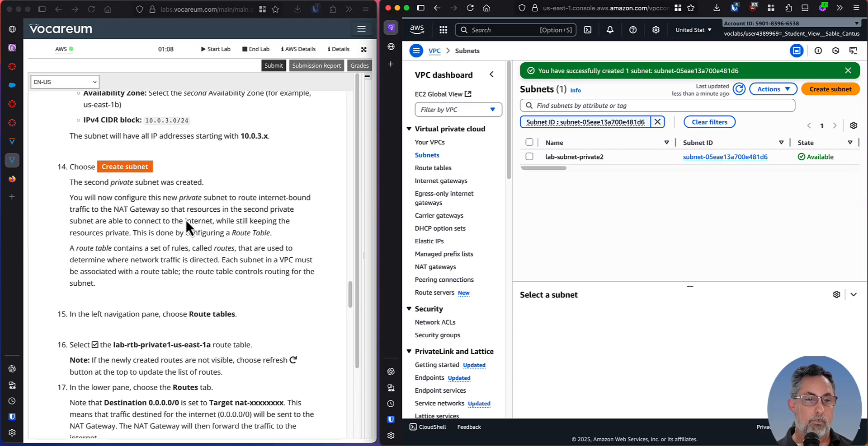
scroll(186, 217, down, 3)
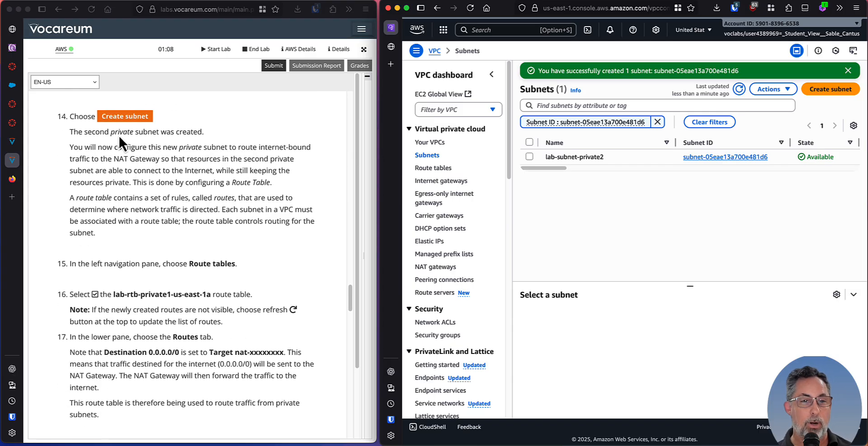
click(103, 154)
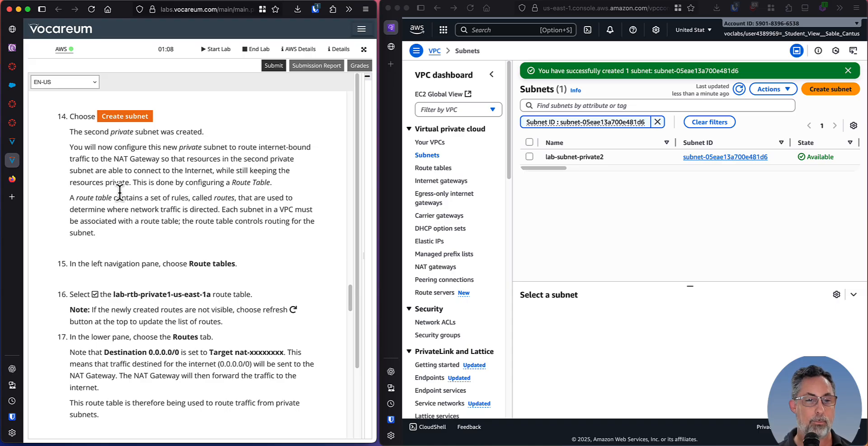
scroll(118, 190, down, 2)
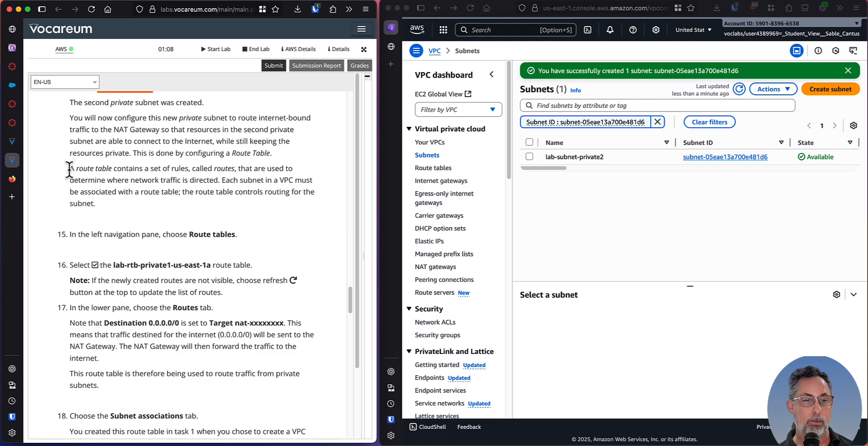
drag(69, 169, 107, 210)
click(113, 194)
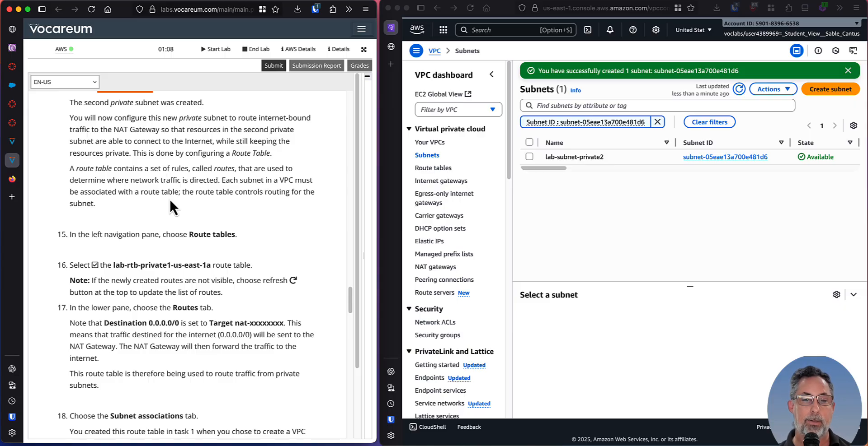
scroll(219, 189, down, 2)
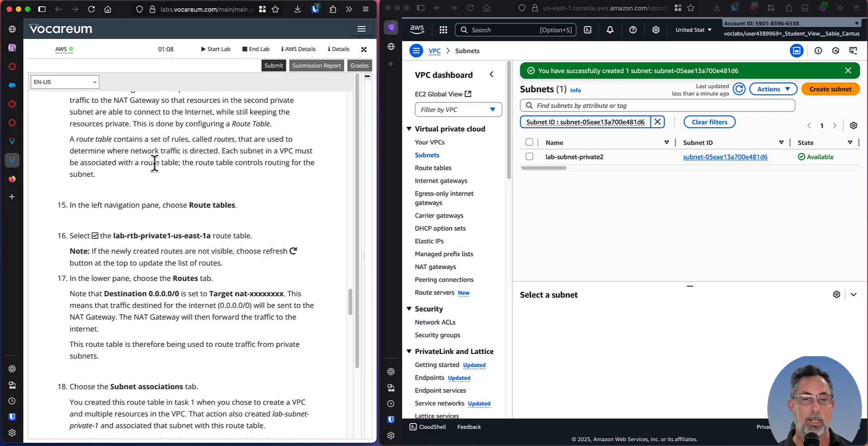
scroll(182, 185, down, 5)
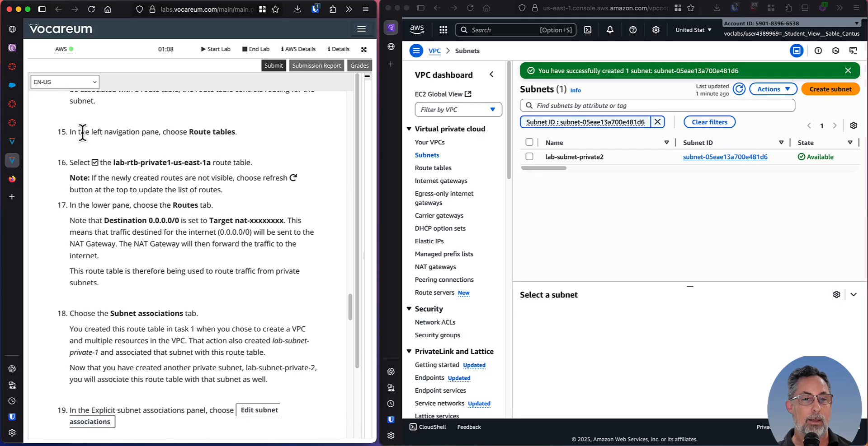
Show the VPC's route tables and select project-rtb-private1-us-east-1a, following lab steps 15 and 16.
click(432, 169)
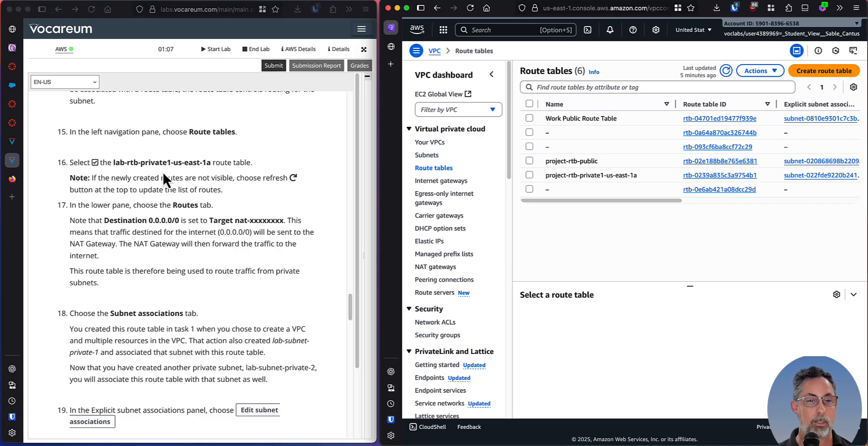
scroll(150, 166, down, 1)
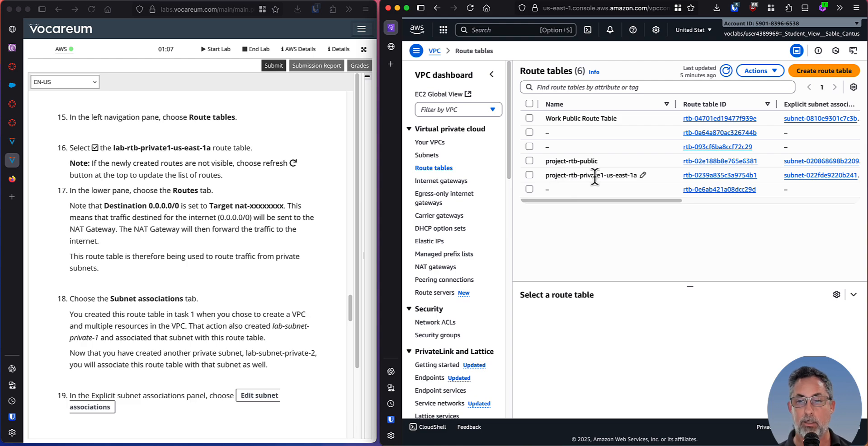
click(529, 175)
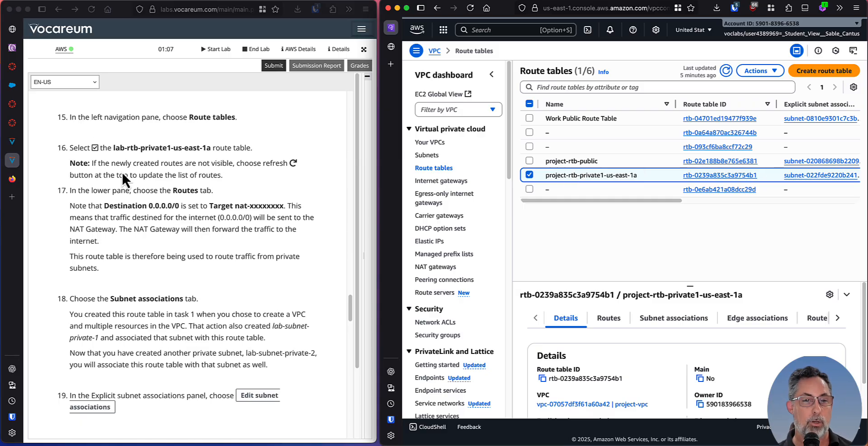
Enlarge the route table's details area and check the target of its 0.0.0.0/0 route, following lab step 17.
scroll(118, 171, down, 1)
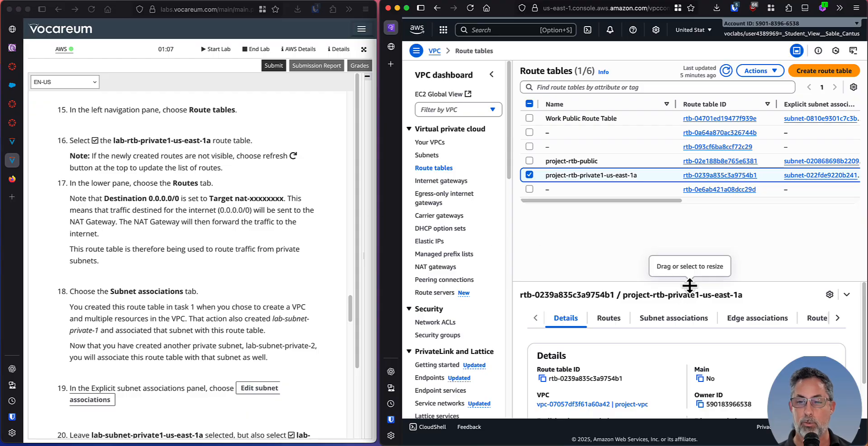
drag(690, 280, 680, 194)
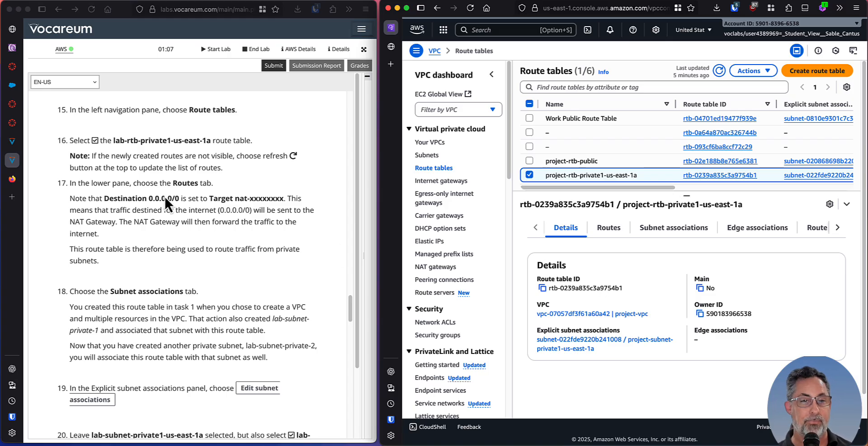
scroll(152, 193, down, 2)
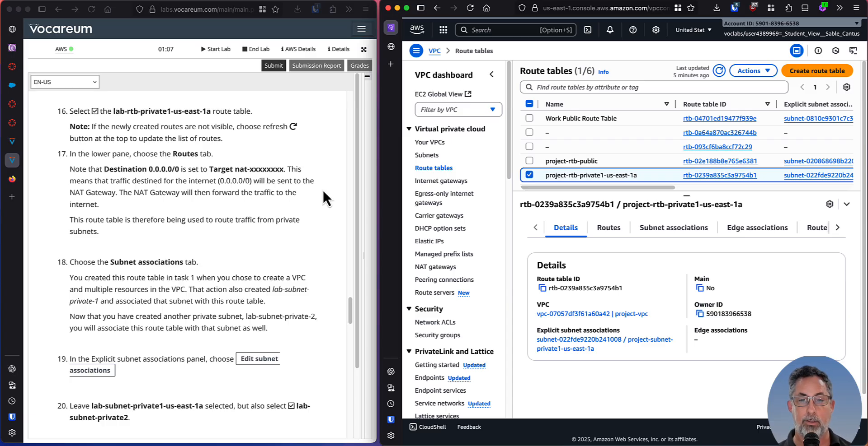
click(602, 231)
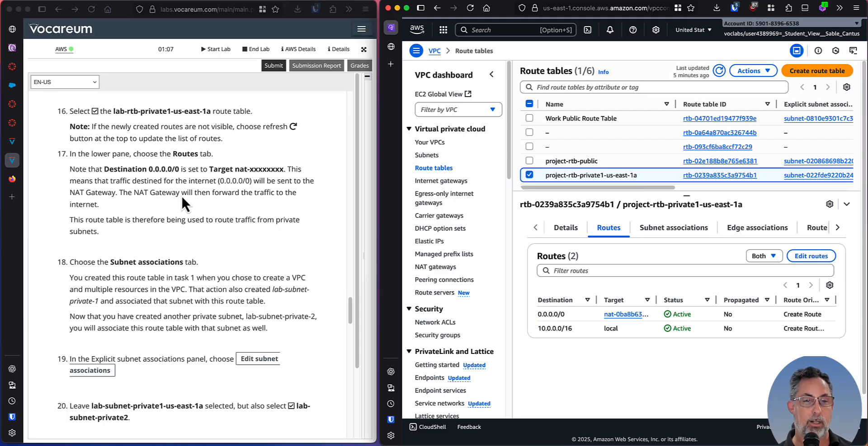
Read lab step 18 and view the private route table's subnet associations with more room for its details.
scroll(185, 199, down, 3)
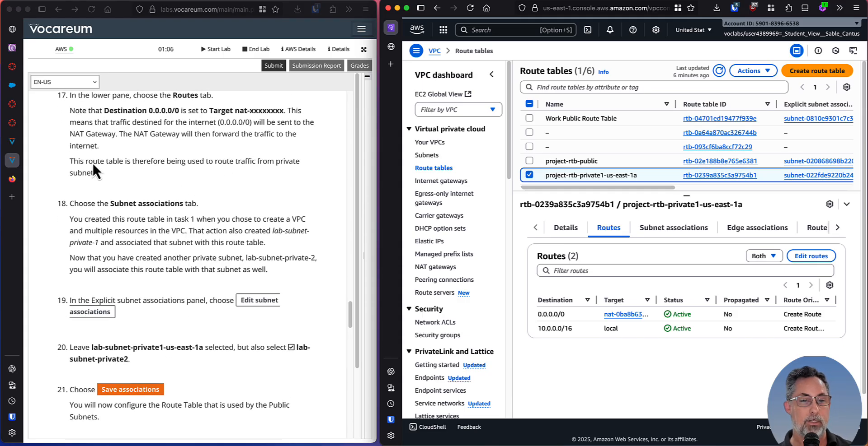
scroll(93, 162, down, 2)
scroll(117, 177, down, 1)
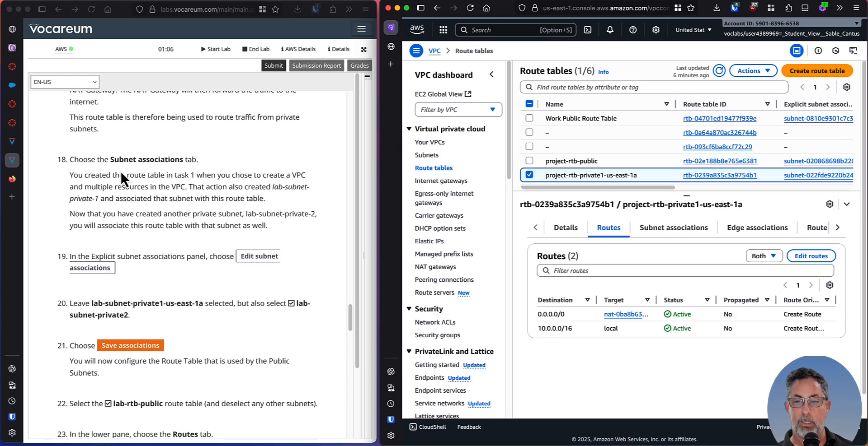
click(671, 231)
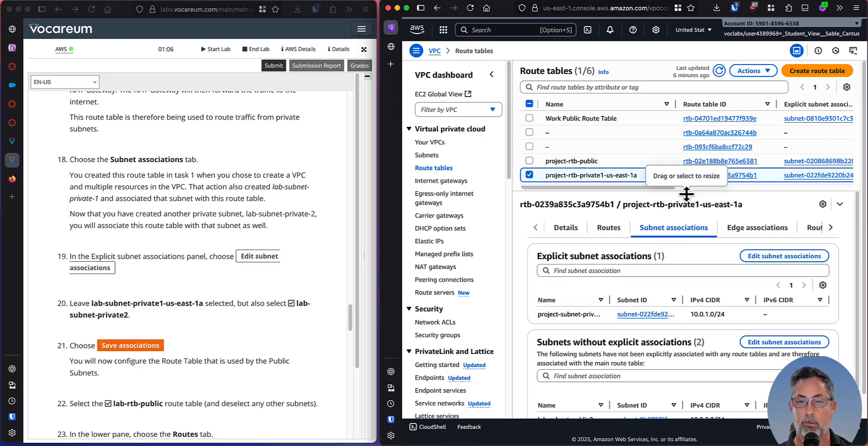
drag(687, 194, 686, 153)
scroll(690, 323, down, 1)
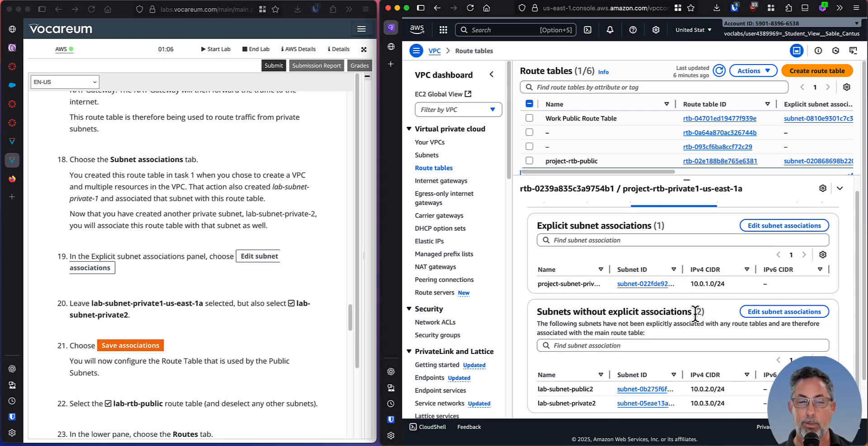
Compare lab step 18 with the explicit and non-explicit subnet associations of project-rtb-private1-us-east-1a.
click(115, 178)
drag(84, 175, 222, 174)
click(222, 174)
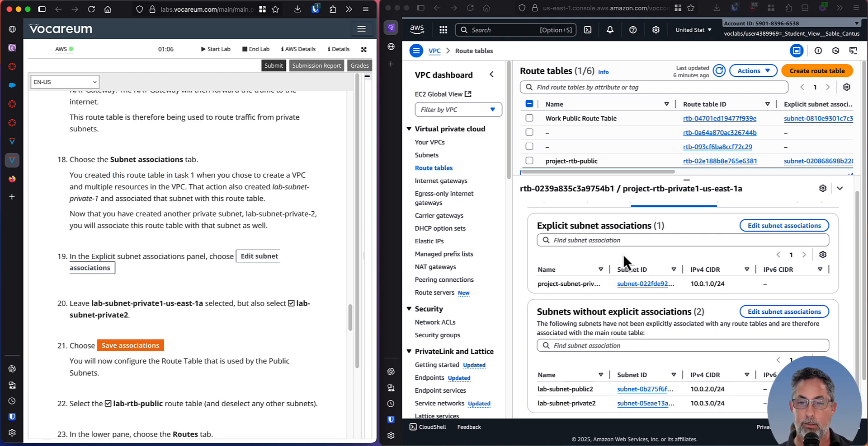
scroll(604, 296, down, 2)
scroll(604, 296, up, 1)
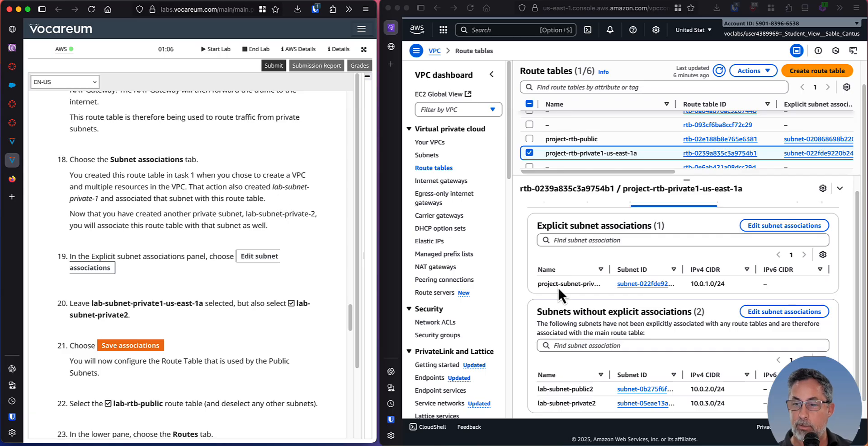
click(858, 367)
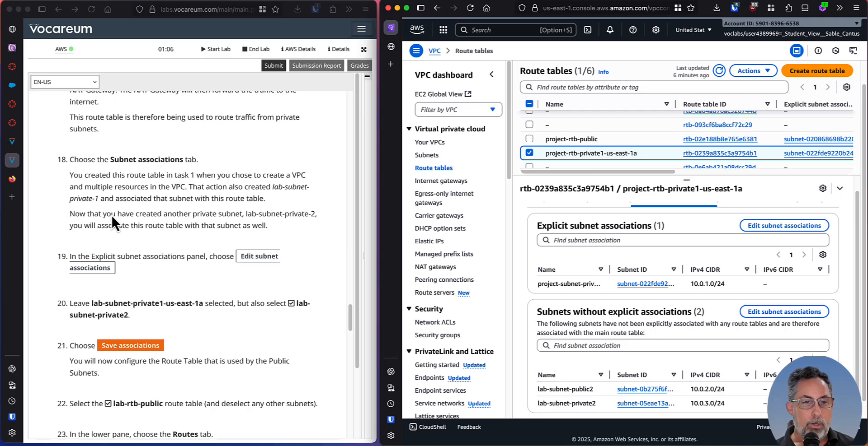
Following lab steps 19 to 21, add lab-subnet-private2 to the explicit subnet associations of project-rtb-private1-us-east-1a and save the associations.
click(202, 220)
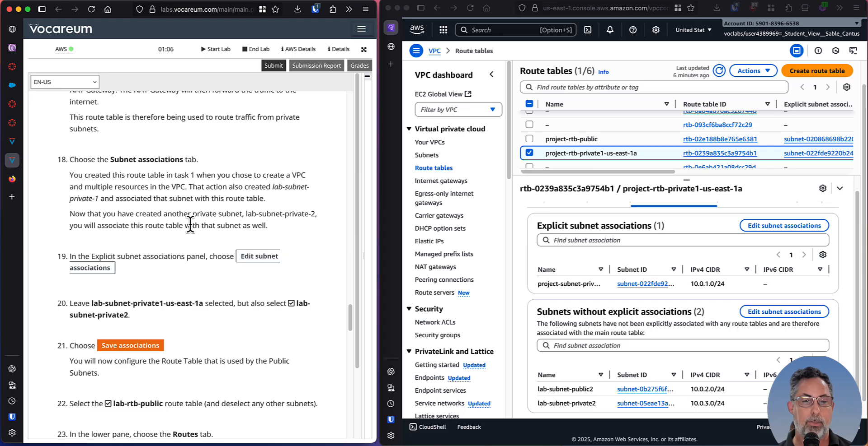
scroll(194, 217, down, 2)
scroll(198, 203, down, 1)
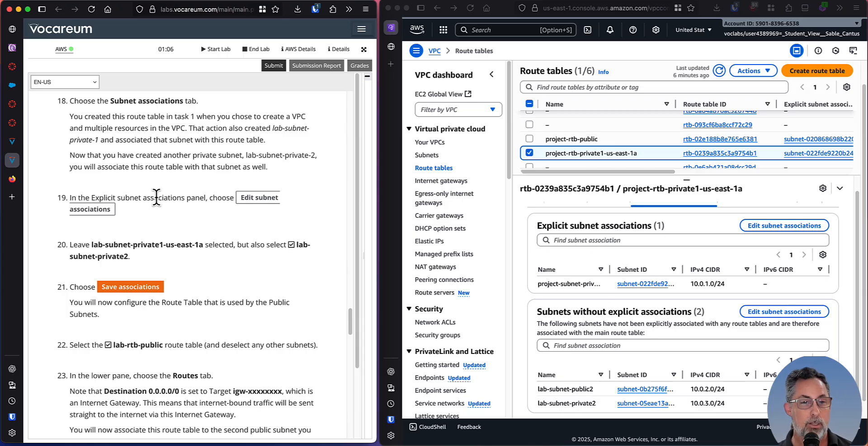
drag(90, 198, 186, 198)
click(549, 226)
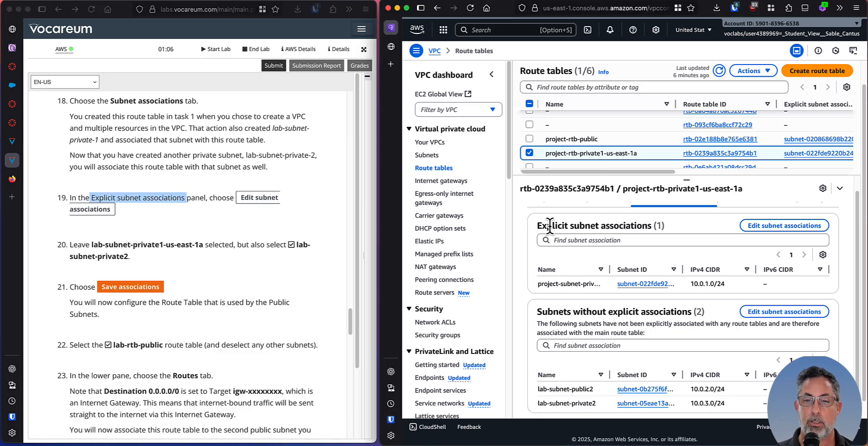
drag(536, 226, 661, 226)
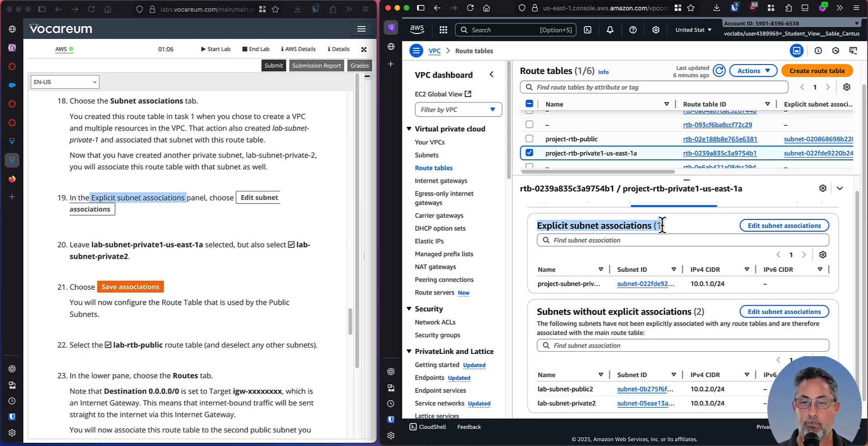
click(784, 226)
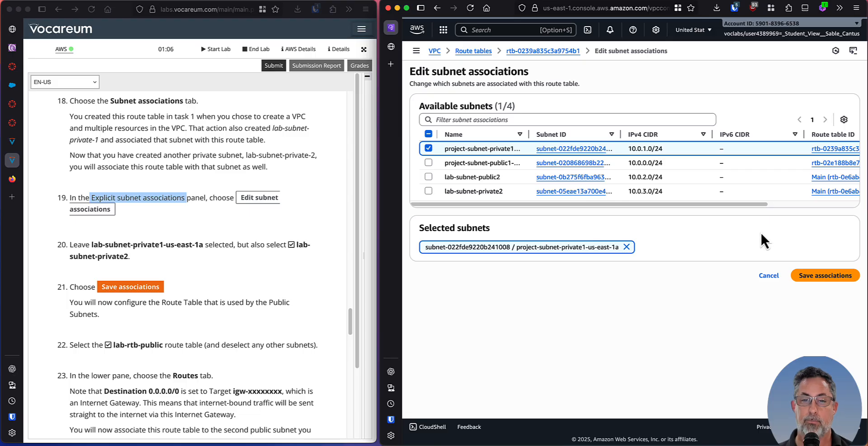
scroll(303, 217, down, 5)
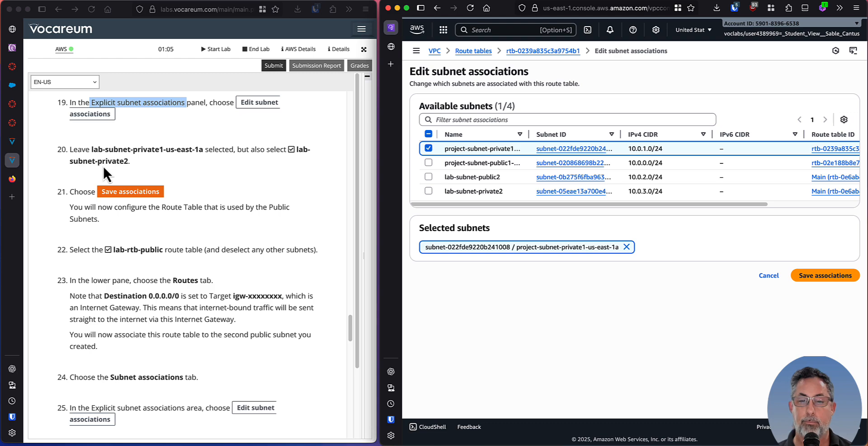
click(427, 190)
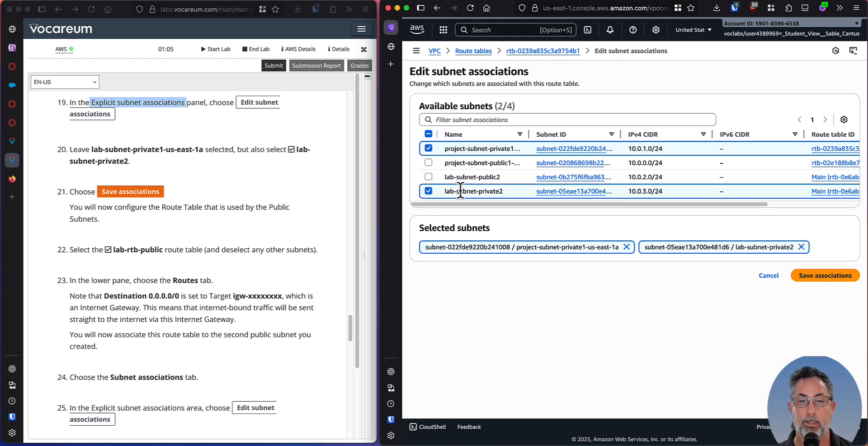
click(835, 281)
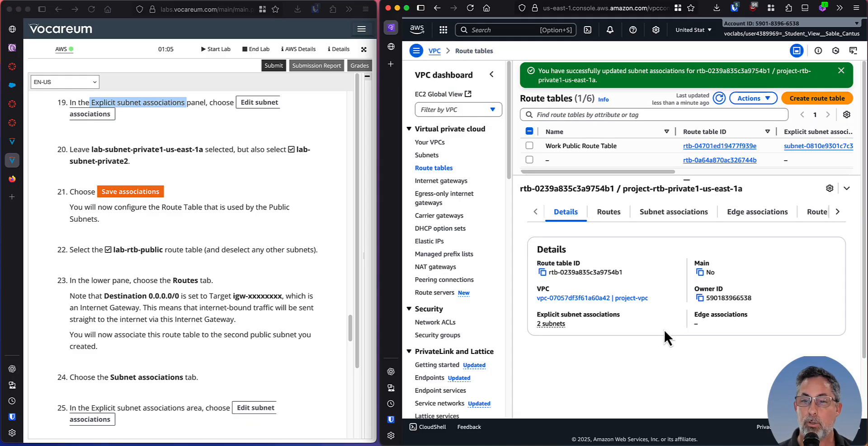
Following lab step 22, enlarge the route table list and select only project-rtb-public, deselecting project-rtb-private1-us-east-1a.
click(159, 223)
scroll(165, 220, down, 1)
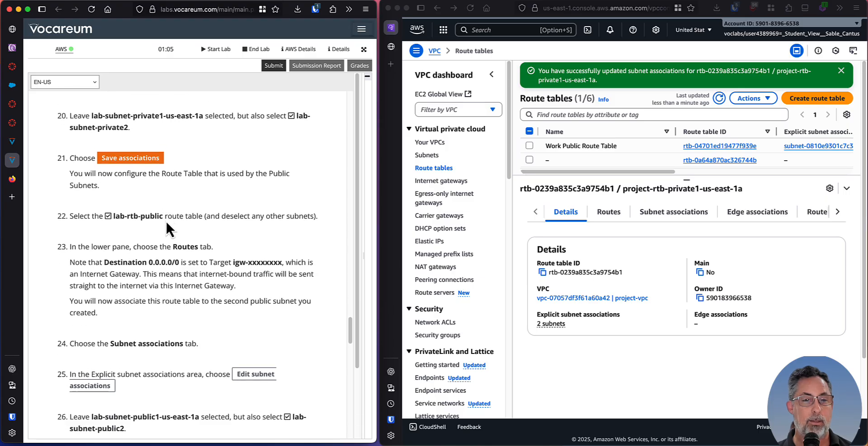
scroll(85, 171, down, 1)
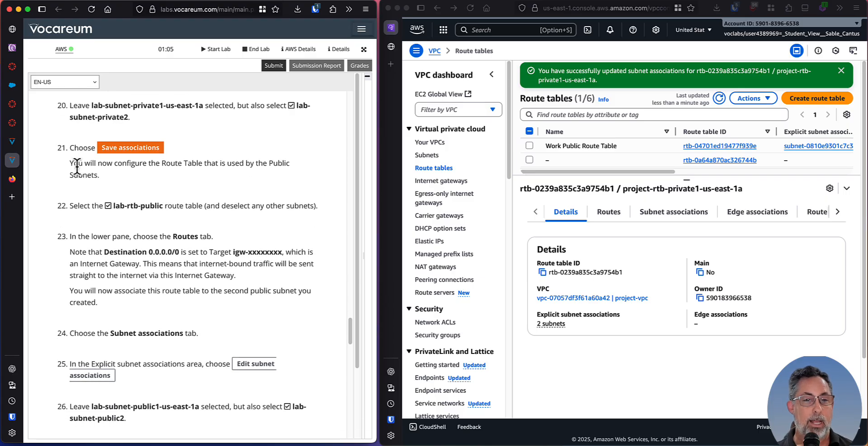
triple_click(77, 167)
click(183, 177)
scroll(178, 178, down, 1)
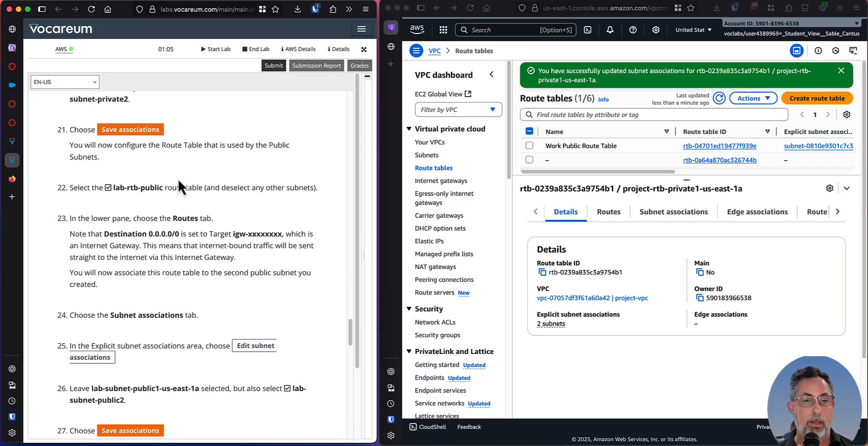
scroll(178, 178, down, 2)
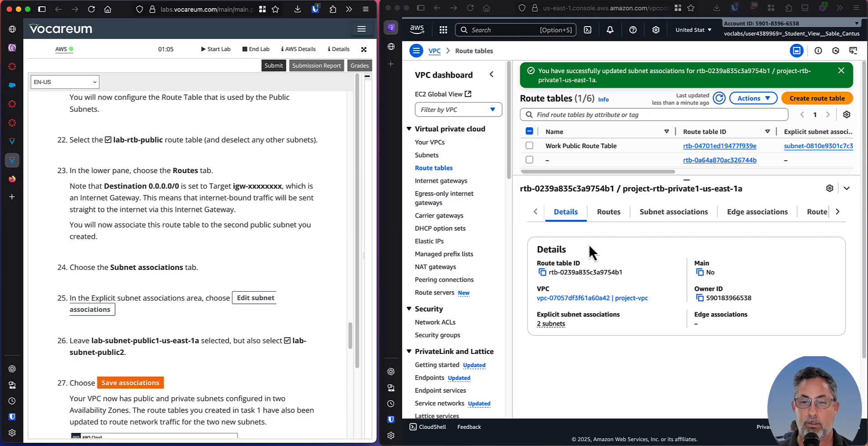
click(687, 178)
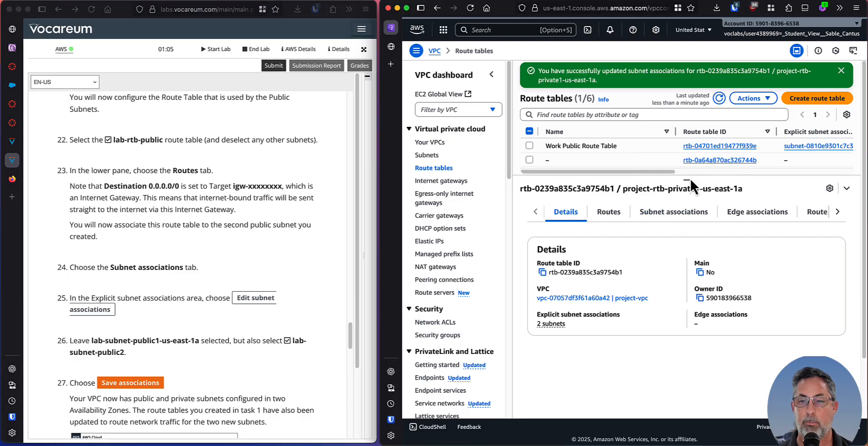
drag(685, 177, 689, 274)
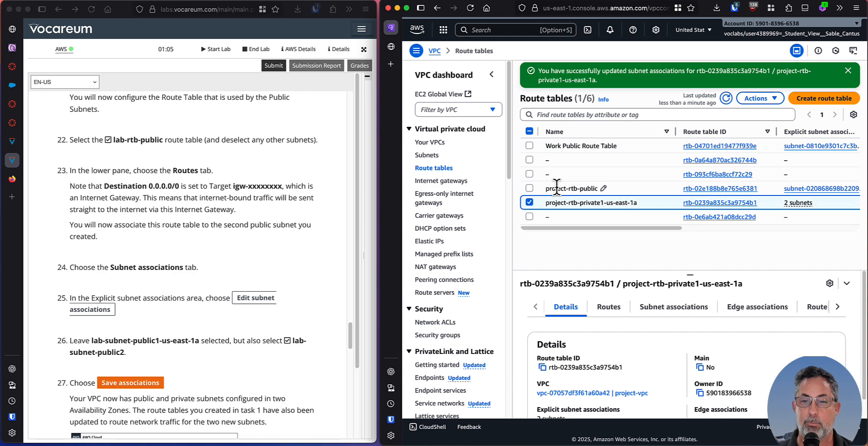
click(529, 189)
click(529, 203)
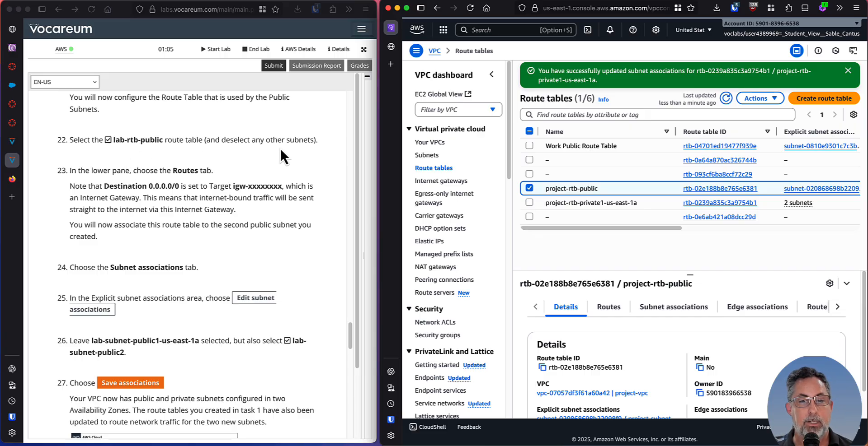
Enlarge the details area of project-rtb-public and check the target of its 0.0.0.0/0 route against lab step 23.
scroll(259, 153, down, 2)
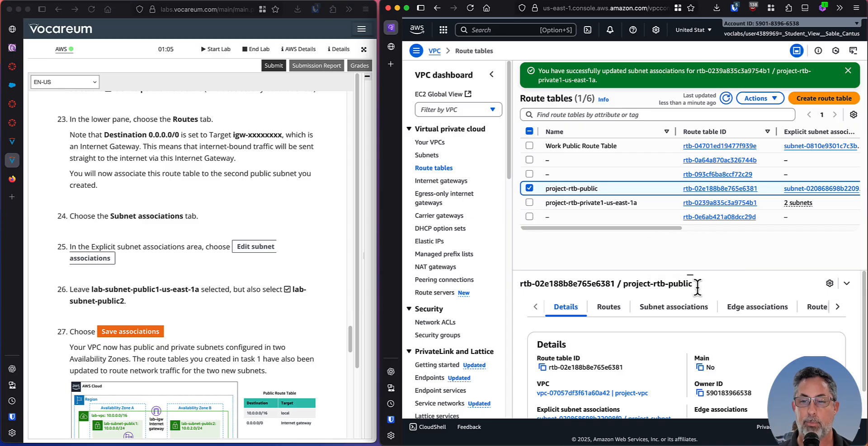
drag(690, 276, 693, 169)
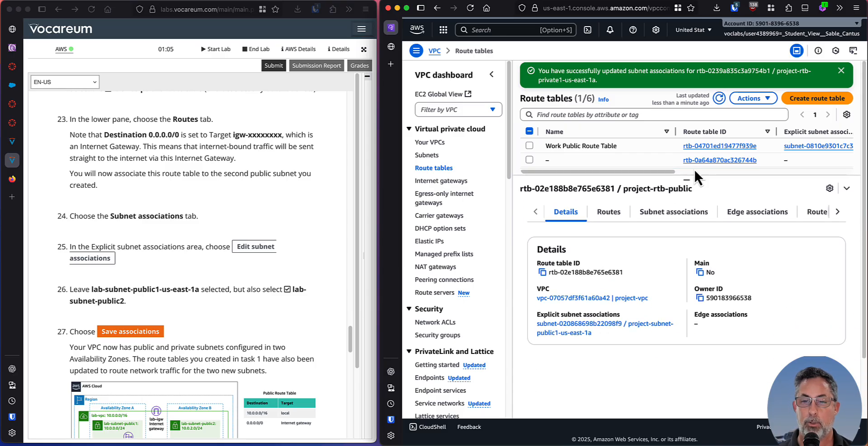
click(610, 214)
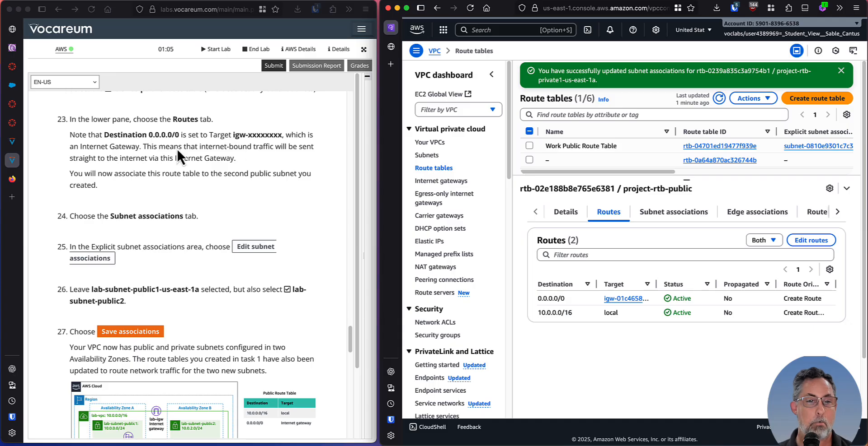
click(136, 150)
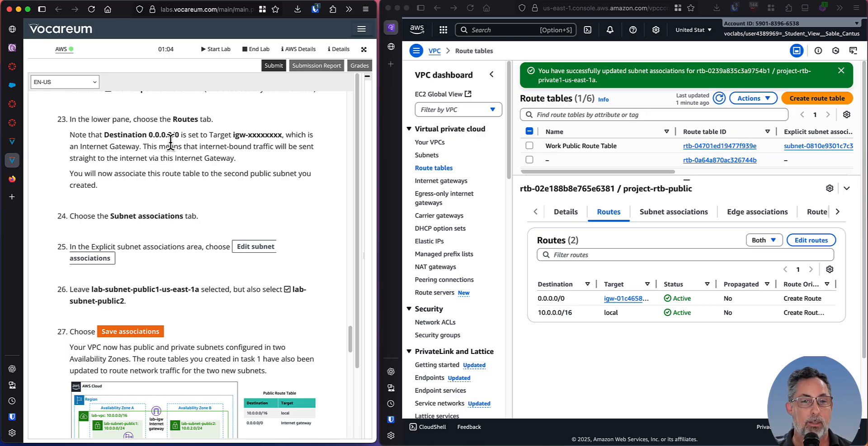
drag(82, 135, 264, 146)
click(258, 149)
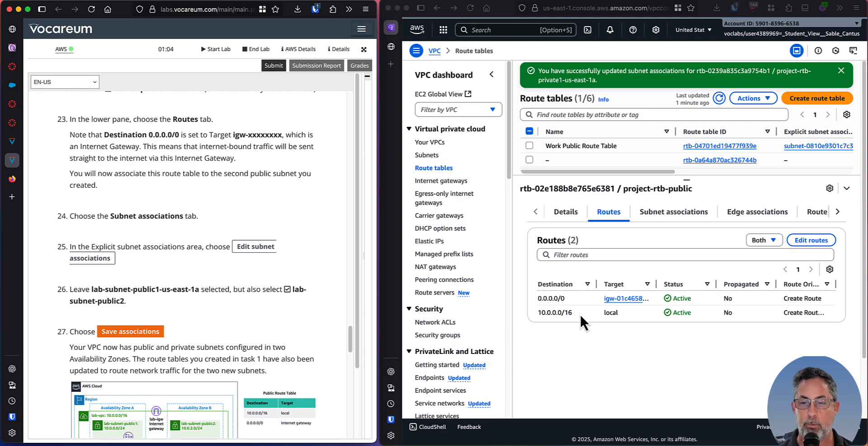
click(539, 299)
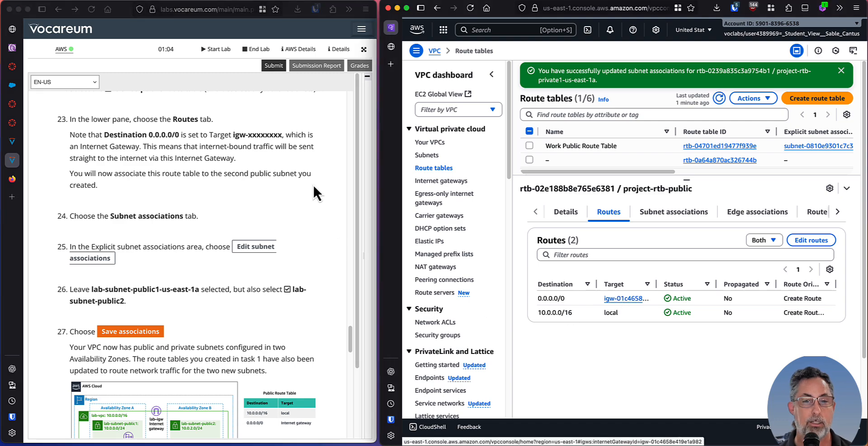
Following lab steps 24 to 27, add lab-subnet-public2 to the explicit subnet associations of project-rtb-public and save the associations.
click(154, 155)
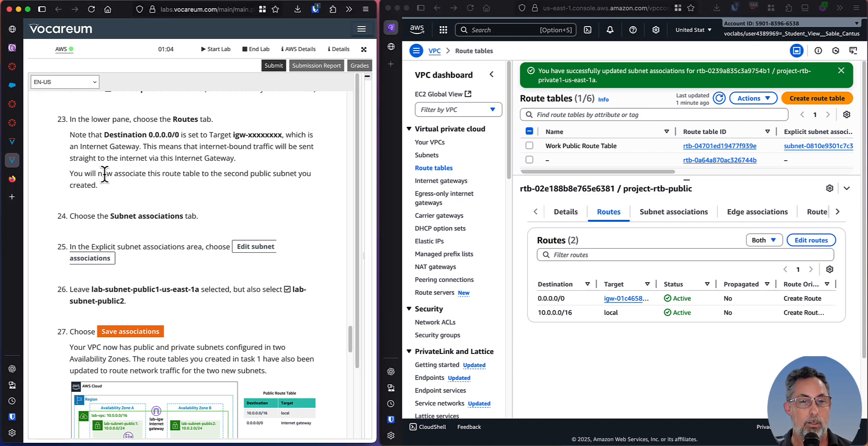
drag(107, 174, 256, 182)
click(256, 182)
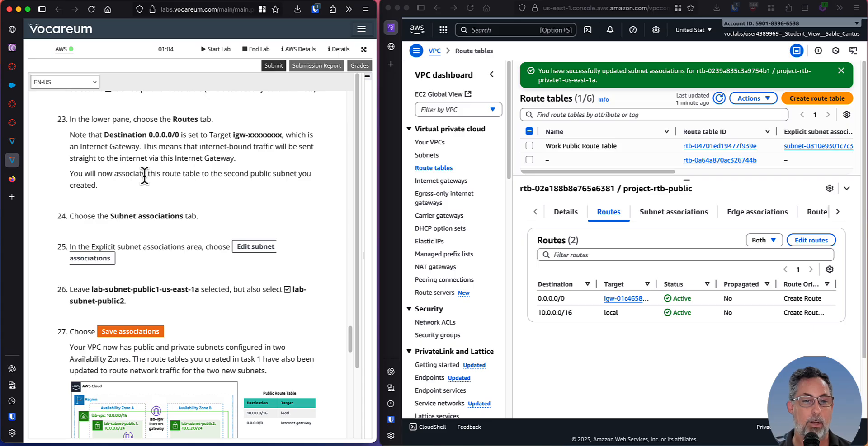
scroll(120, 180, down, 1)
scroll(123, 178, down, 3)
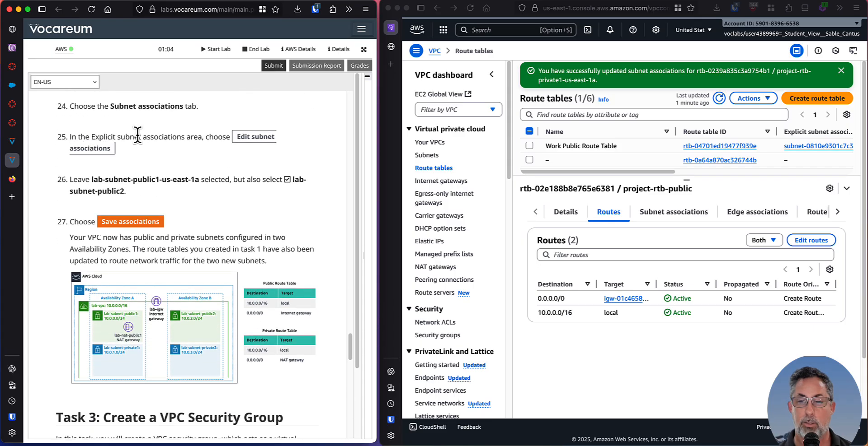
click(675, 211)
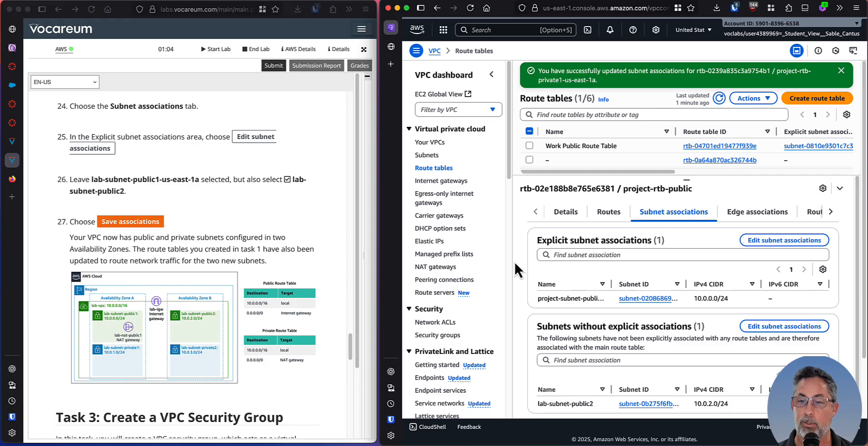
click(781, 241)
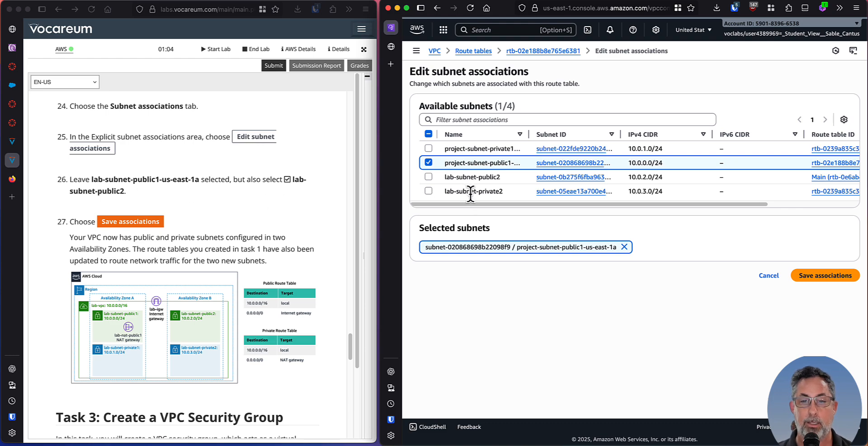
click(427, 176)
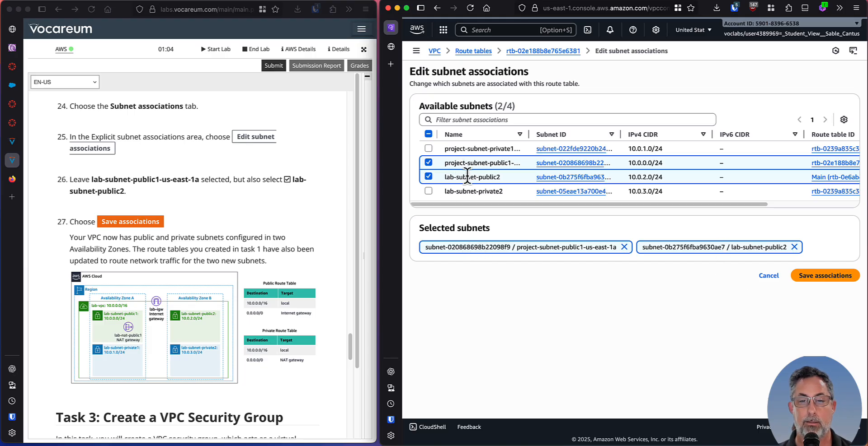
click(824, 278)
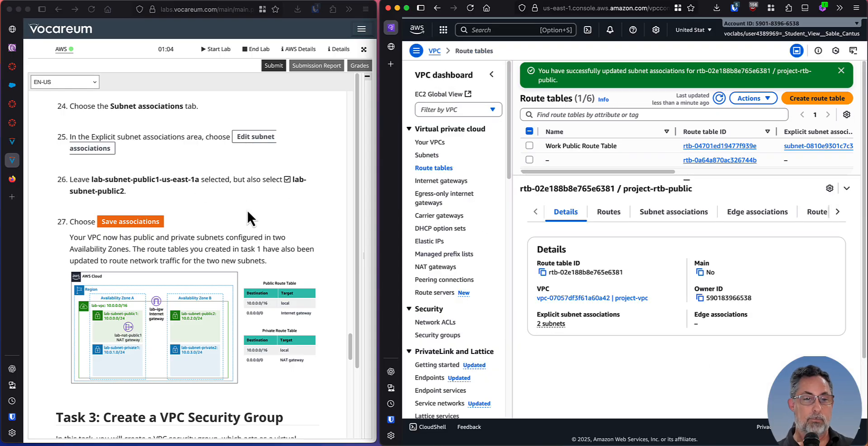
Review the lab's diagram of the two Availability Zones and the Task 3 instructions for creating a VPC security group.
scroll(243, 207, down, 5)
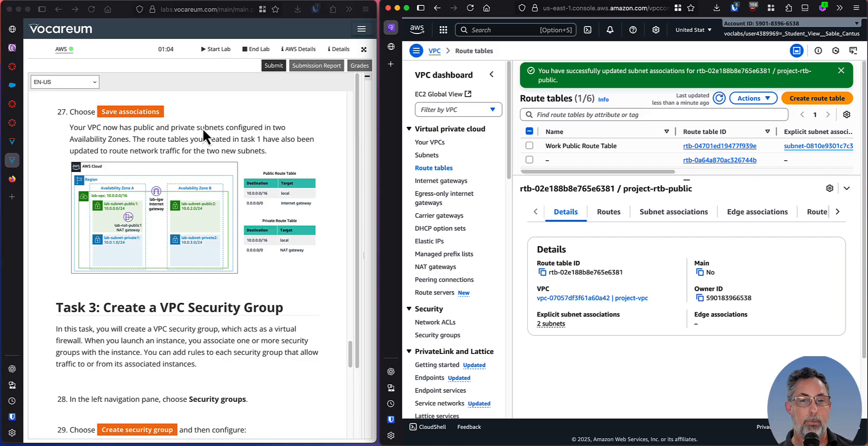
scroll(274, 189, down, 1)
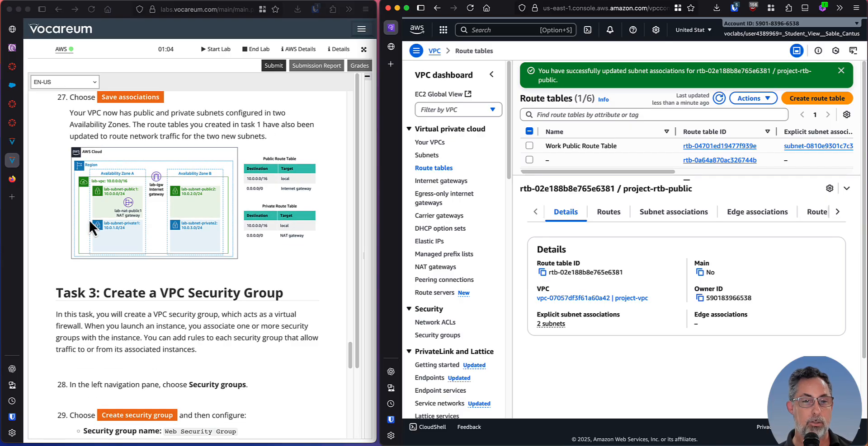
scroll(247, 269, down, 2)
scroll(247, 267, up, 3)
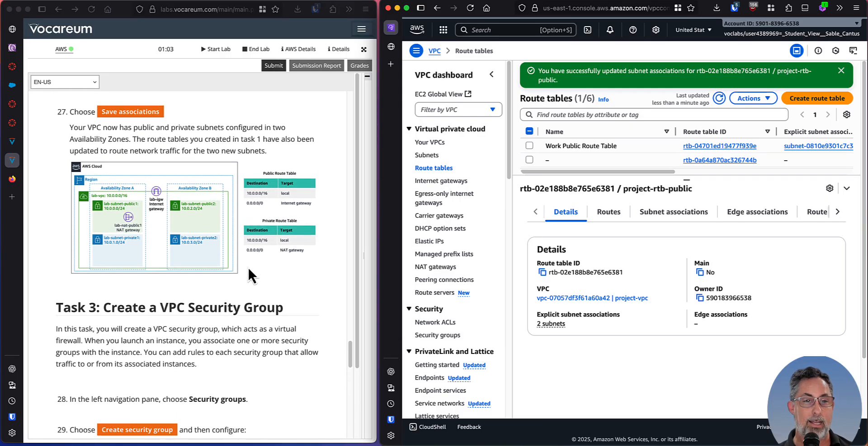
scroll(253, 264, down, 10)
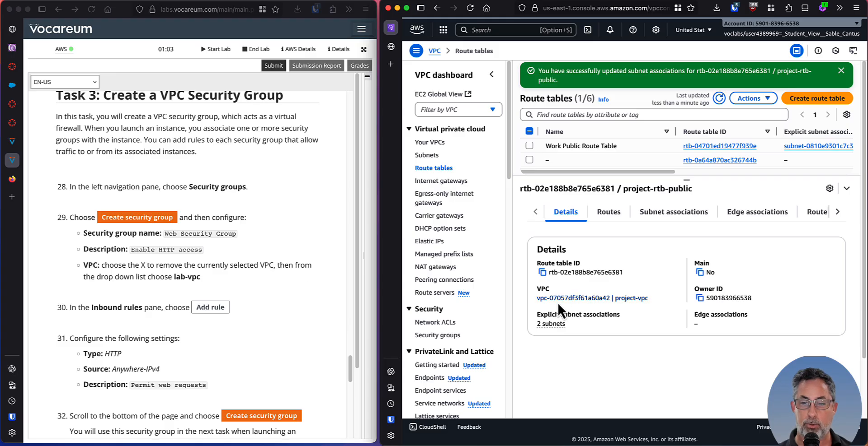
Capture a screenshot of the route tables page showing project-rtb-public's details, and return to the AWS console.
key(super+shift+4)
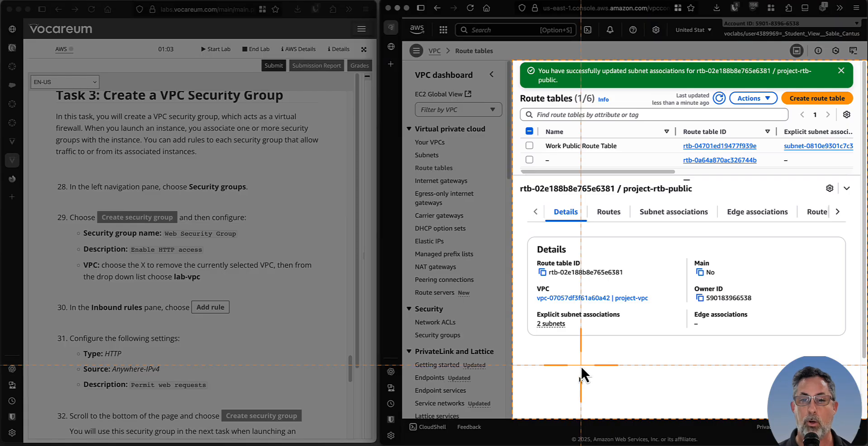
click(606, 54)
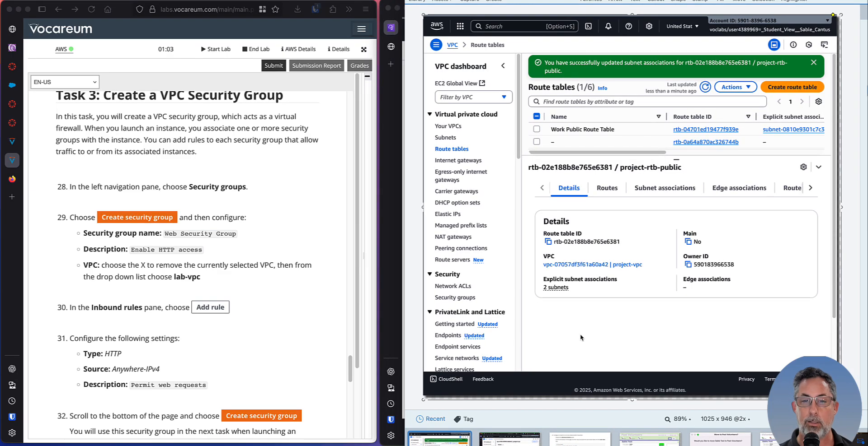
key(super+Tab)
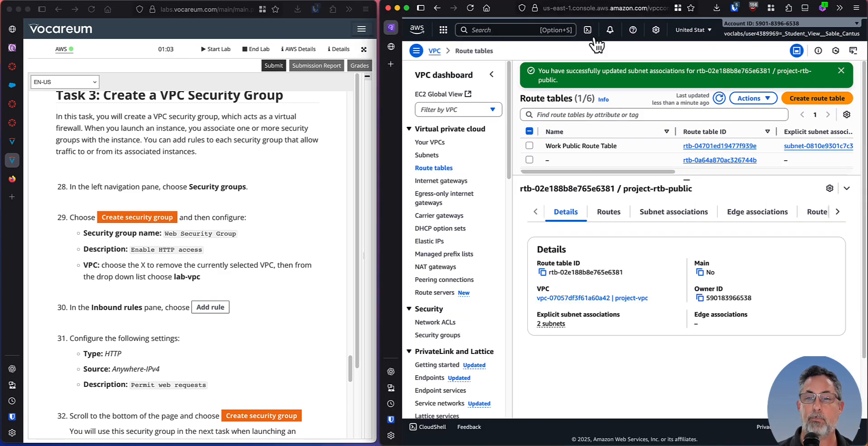
Read the Task 3 introduction and lab steps 28 to 32 on creating the VPC security group.
click(199, 157)
scroll(199, 156, up, 1)
drag(130, 124, 251, 130)
click(202, 156)
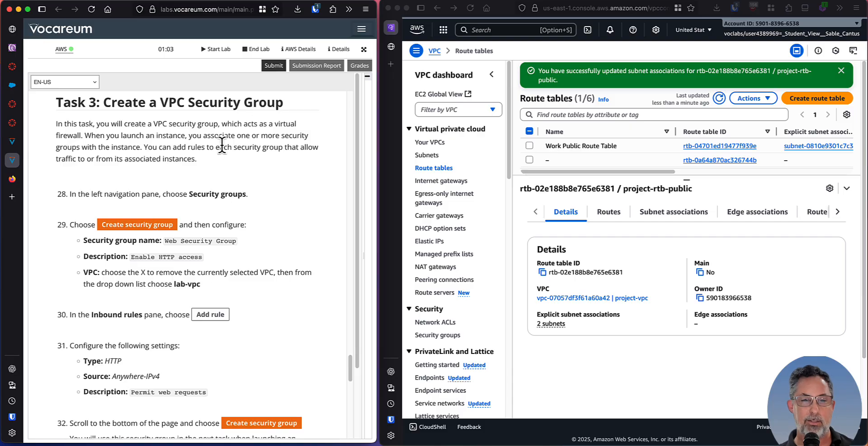
scroll(221, 146, down, 1)
scroll(243, 164, down, 4)
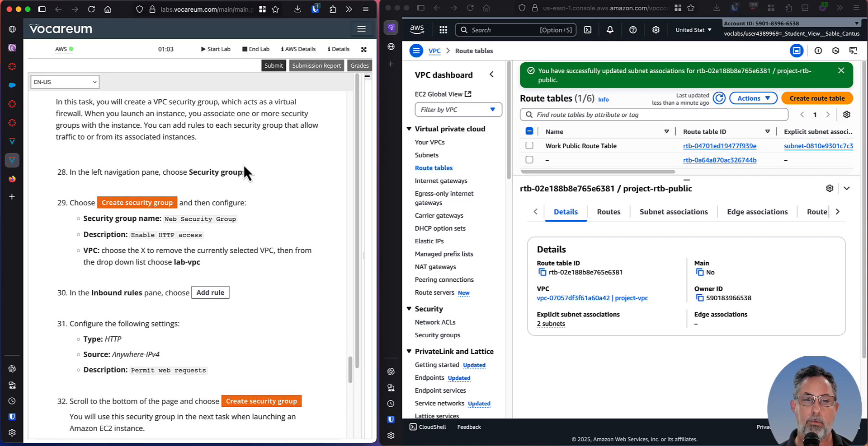
scroll(248, 172, down, 7)
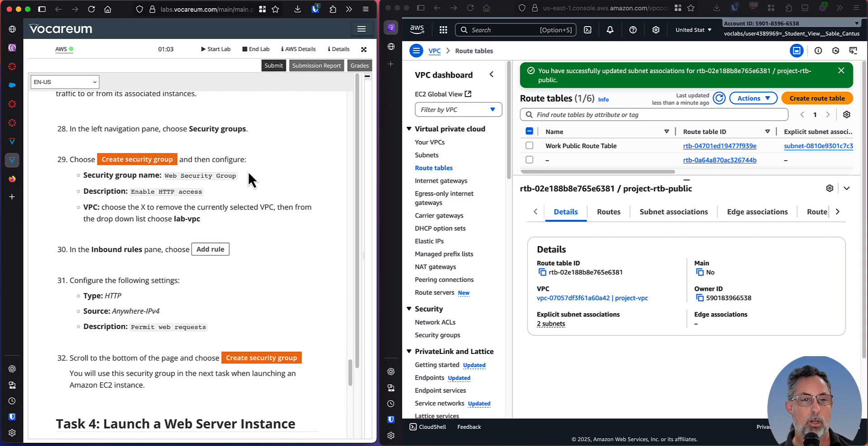
drag(90, 106, 225, 113)
click(236, 128)
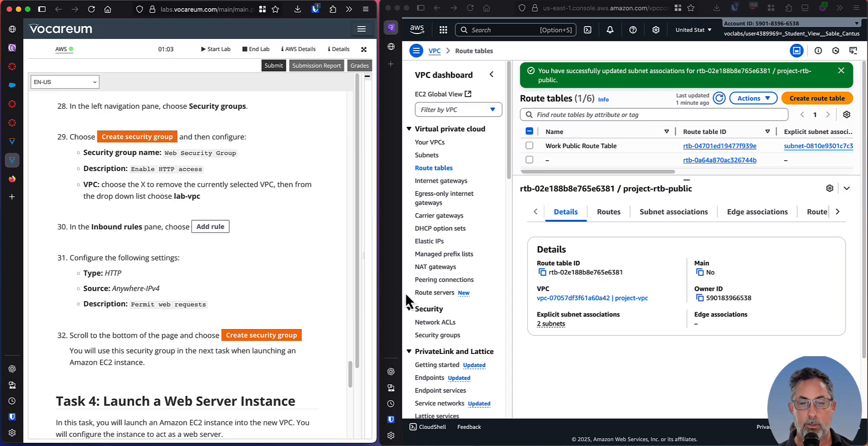
Open the VPC security groups list and, following lab step 29, start creating a new security group.
click(507, 161)
drag(508, 161, 506, 221)
click(435, 196)
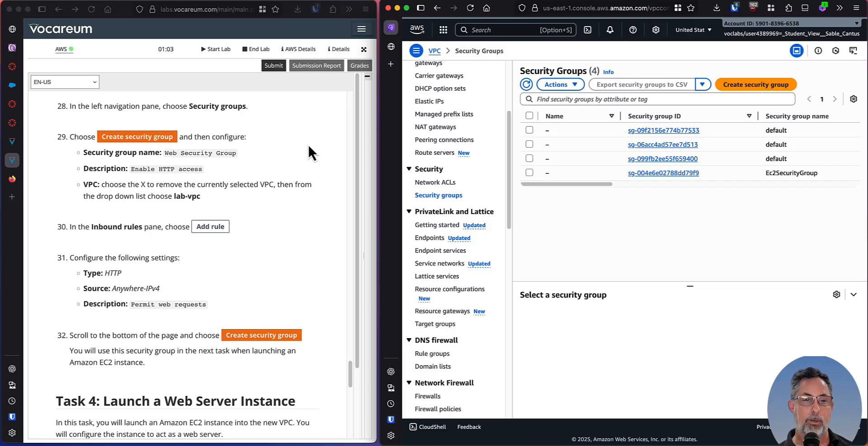
click(144, 172)
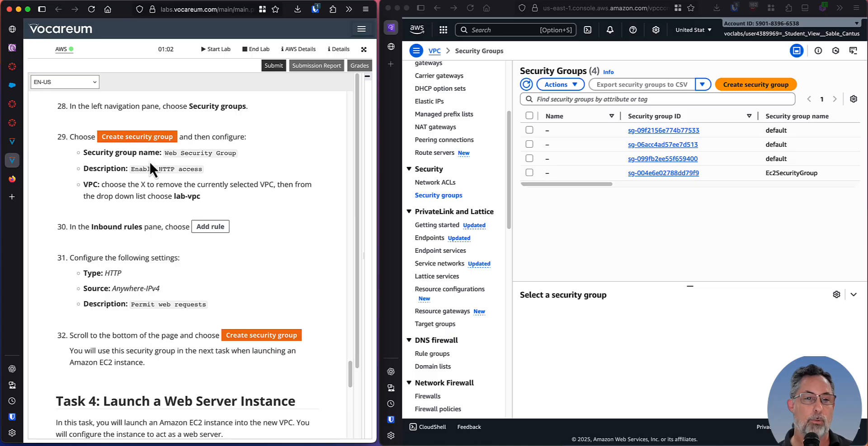
scroll(79, 129, down, 1)
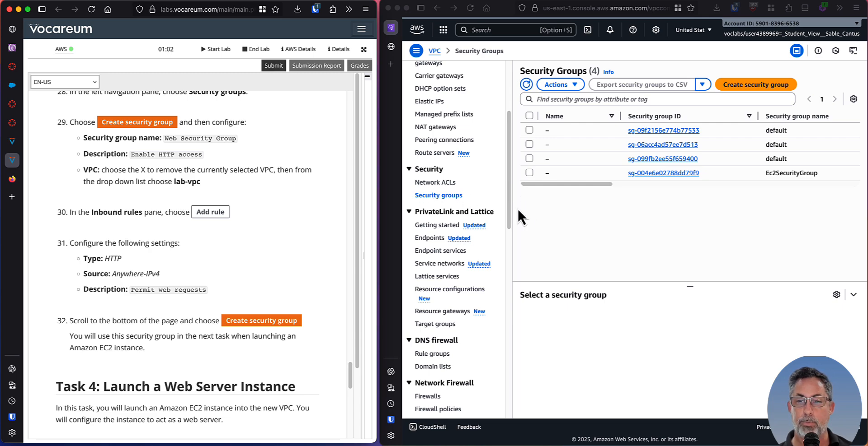
click(664, 206)
click(769, 87)
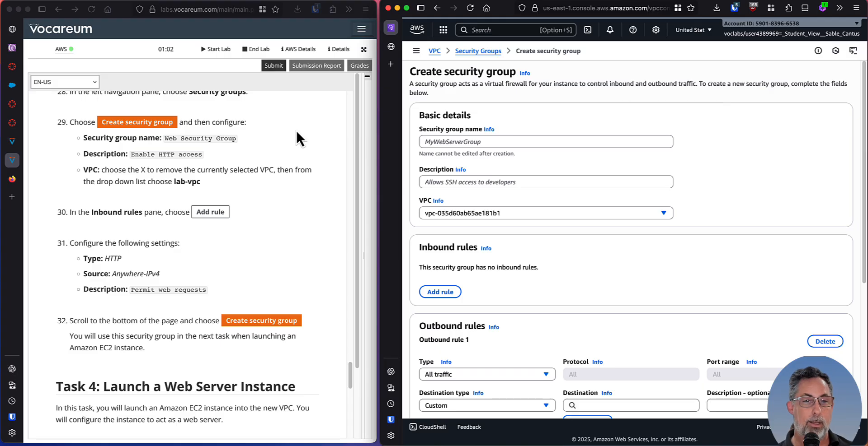
Copy the security group name from lab step 29 and name the new group Web Security Group.
click(119, 140)
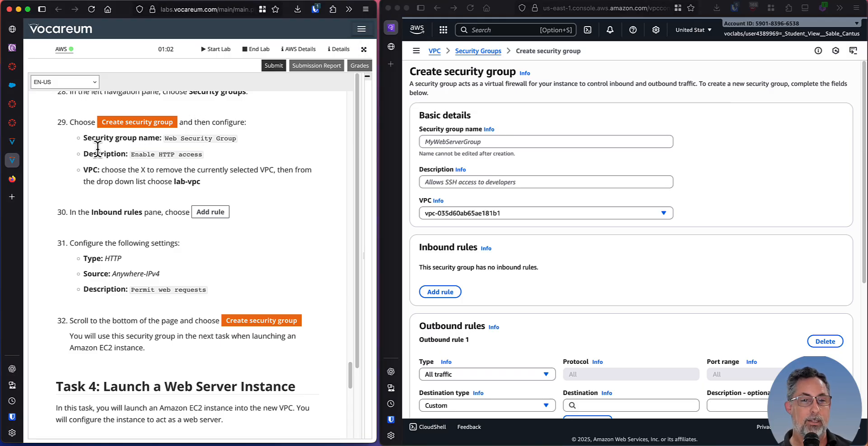
drag(88, 139, 237, 139)
key(super+c)
click(154, 142)
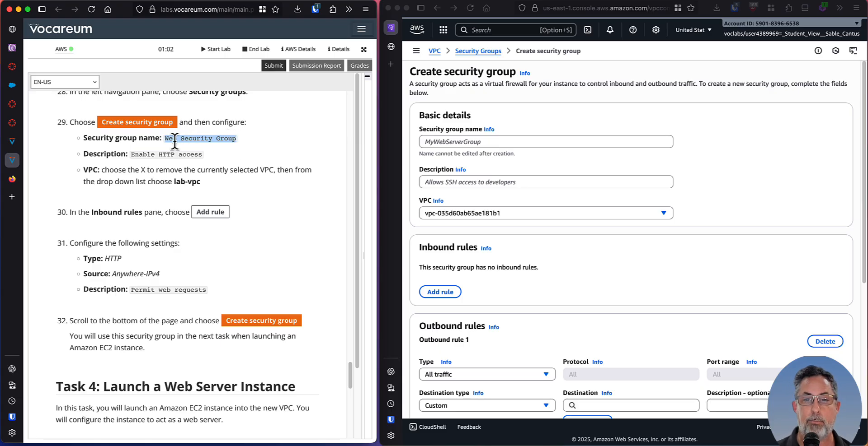
click(439, 140)
key(super+v)
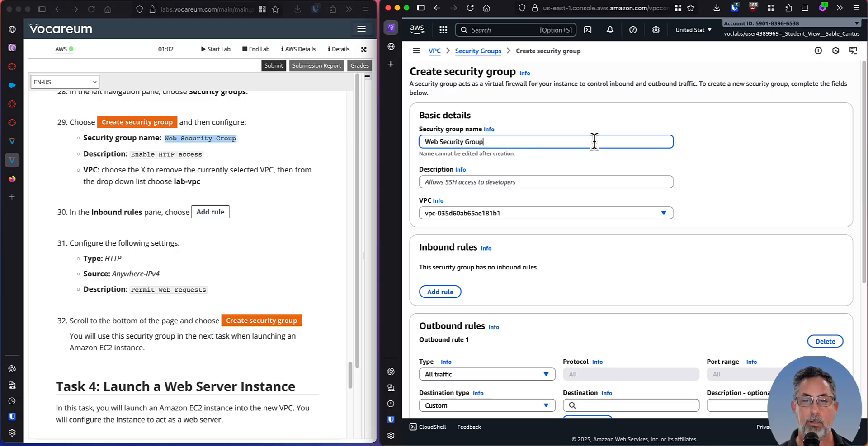
Copy the description from lab step 29 and set the security group's description to Enable HTTP access.
click(182, 154)
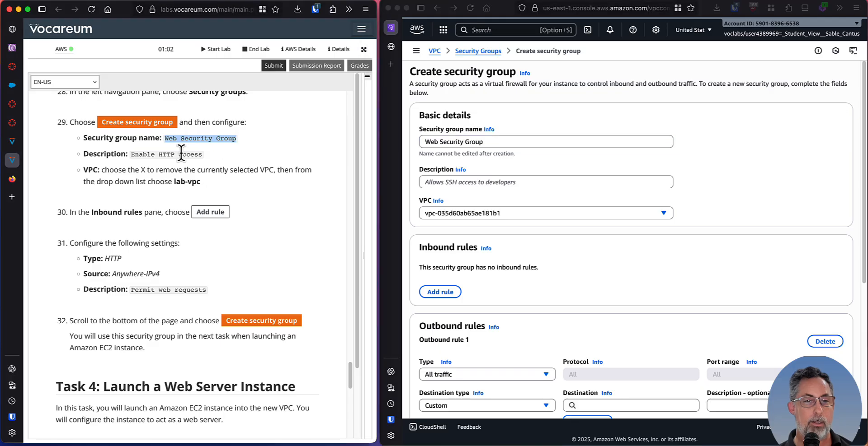
drag(131, 155, 197, 155)
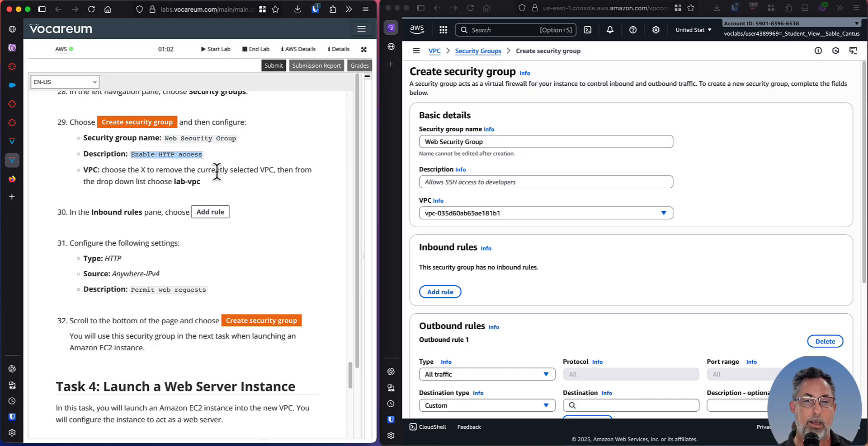
click(475, 180)
text(Enable HTTP access)
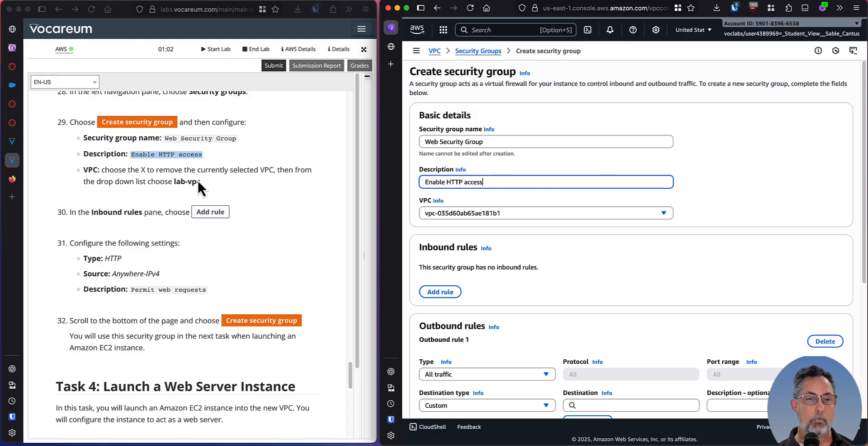
Set the security group's VPC to project-vpc and compare the choice with the VPC instruction in lab step 29.
click(120, 169)
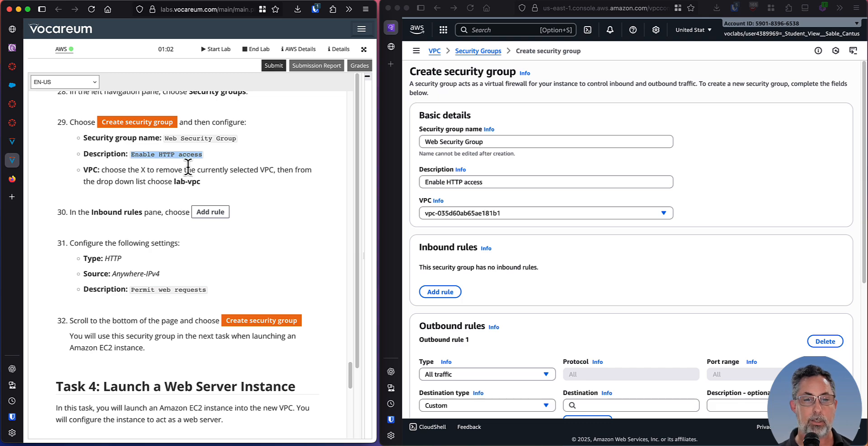
click(664, 213)
click(663, 213)
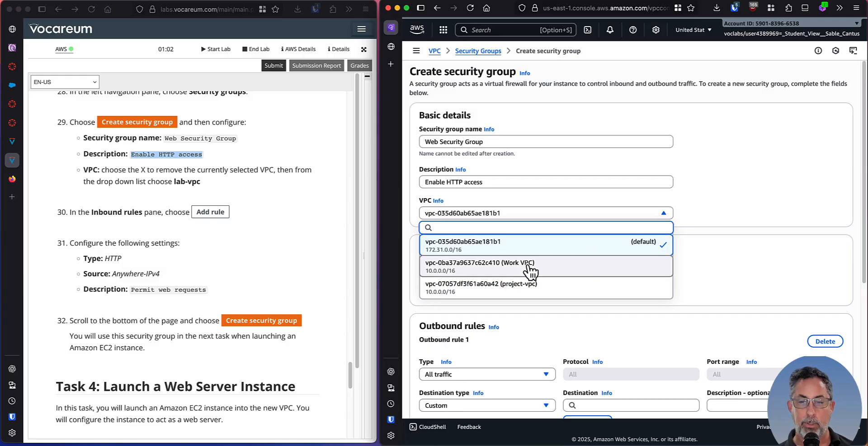
click(528, 287)
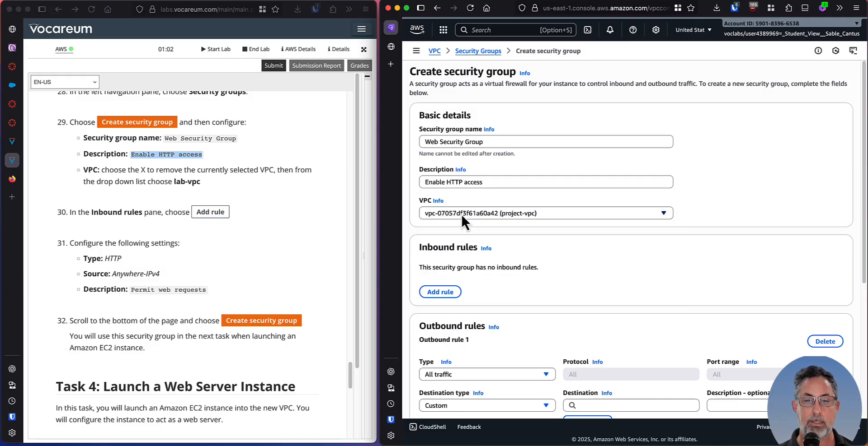
click(235, 168)
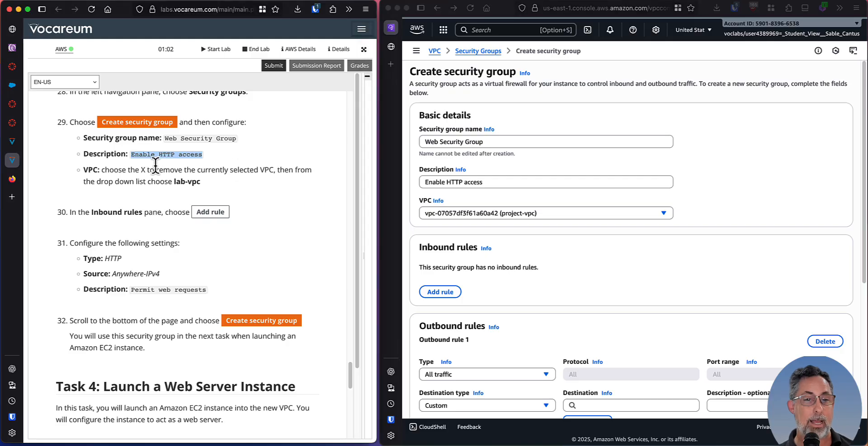
drag(83, 170, 222, 186)
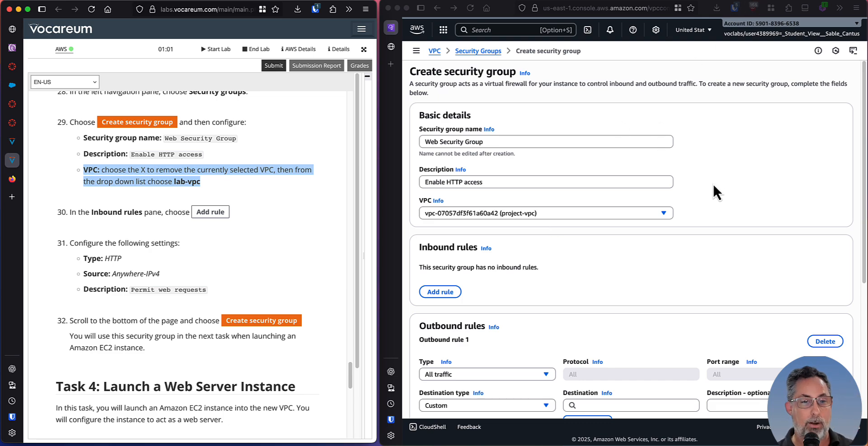
Following lab step 30, add a new inbound rule to the security group.
click(113, 194)
scroll(120, 194, down, 3)
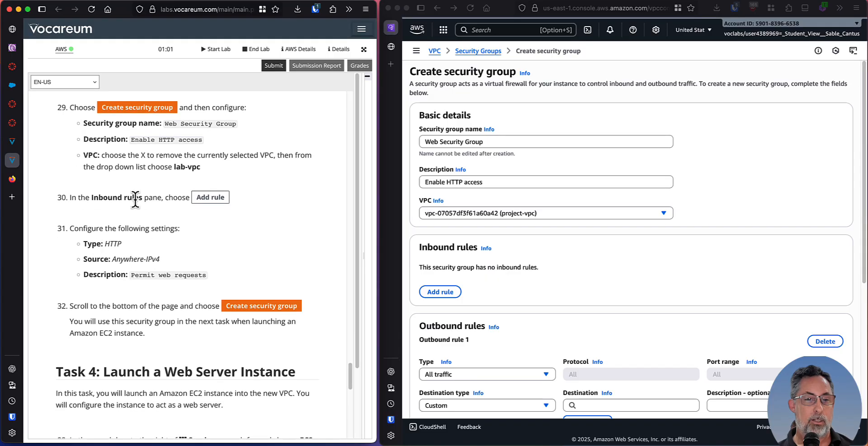
scroll(136, 199, down, 1)
scroll(486, 221, down, 5)
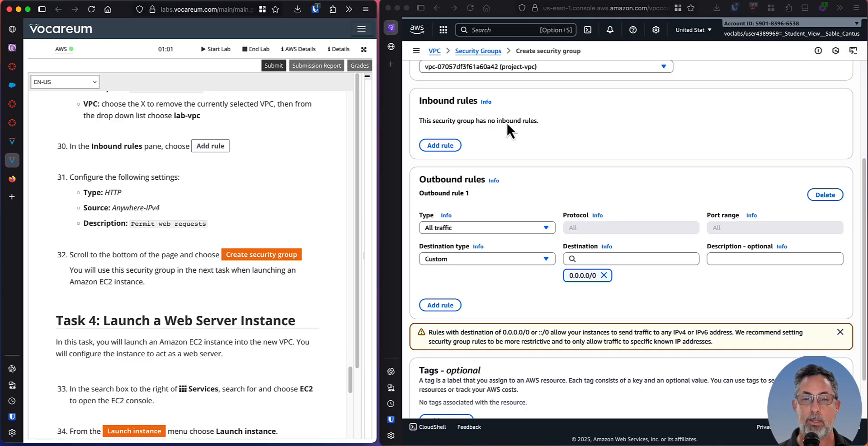
click(507, 122)
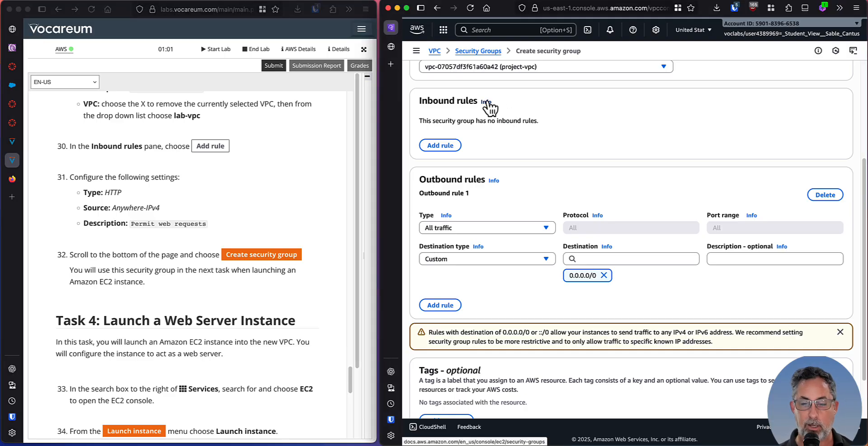
click(444, 146)
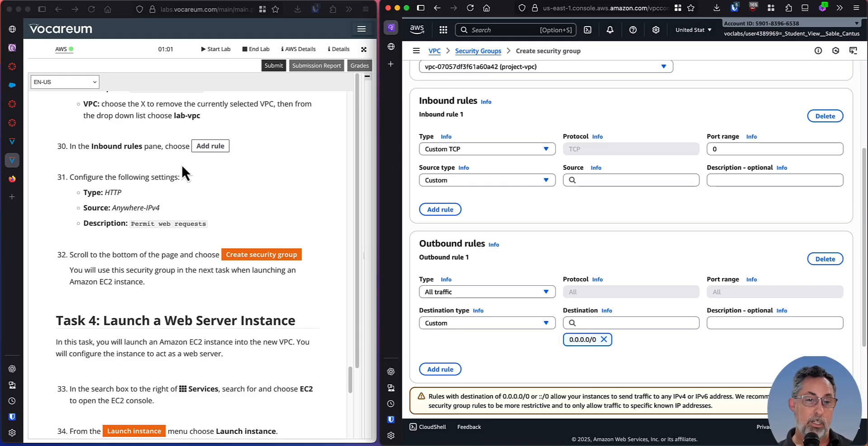
Following lab step 31, set the type of inbound rule 1 to HTTP.
scroll(190, 165, down, 1)
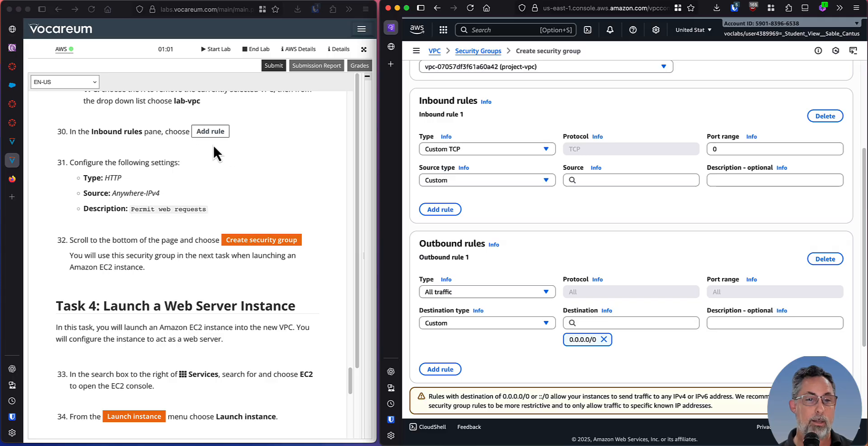
scroll(194, 148, down, 2)
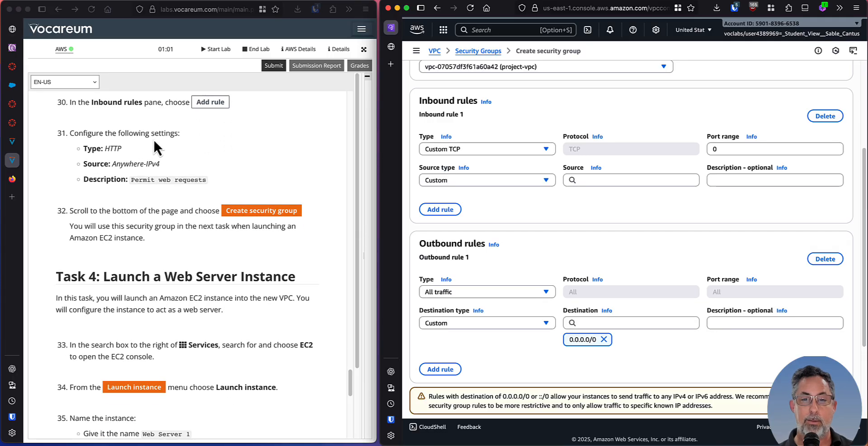
click(500, 149)
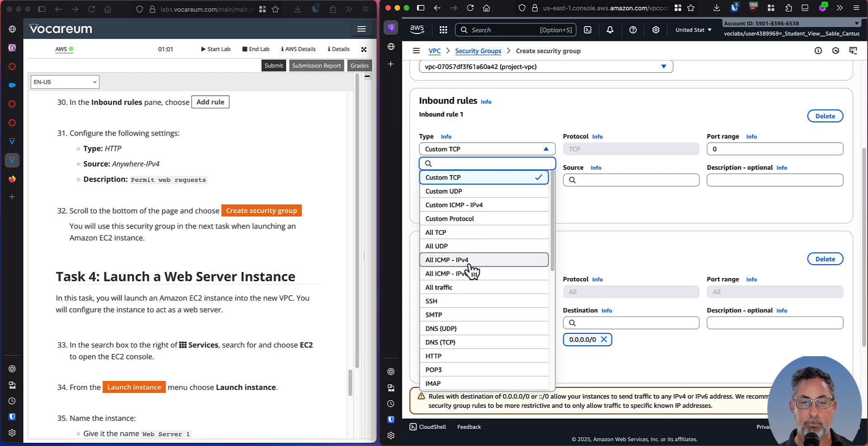
scroll(493, 217, down, 5)
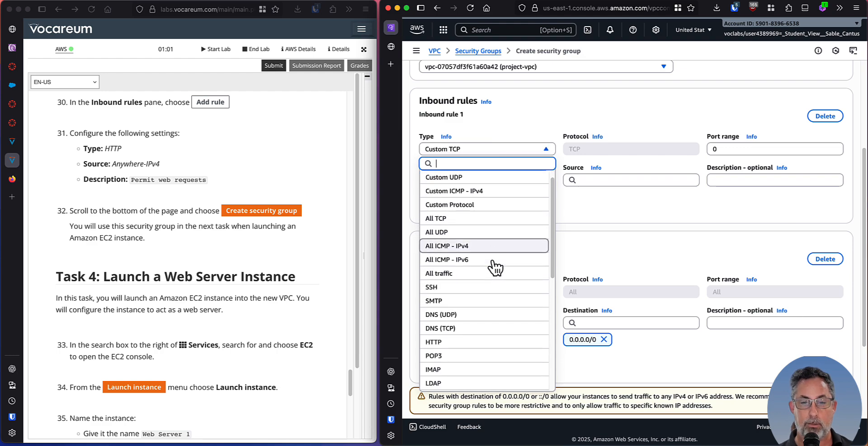
scroll(495, 282, down, 4)
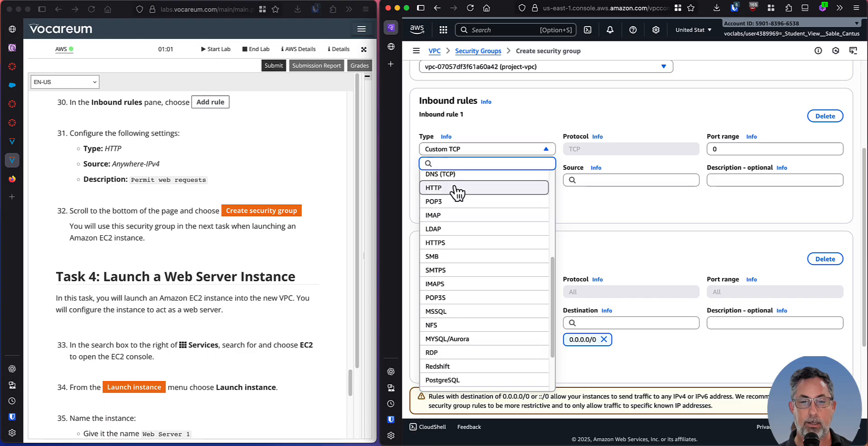
click(456, 187)
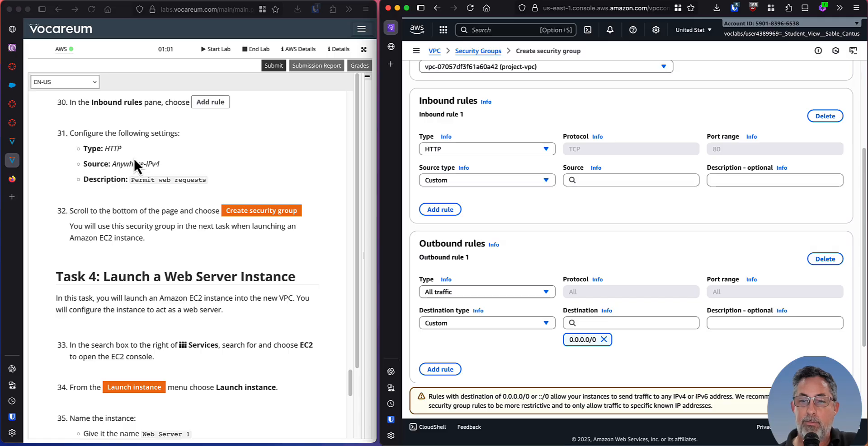
click(608, 180)
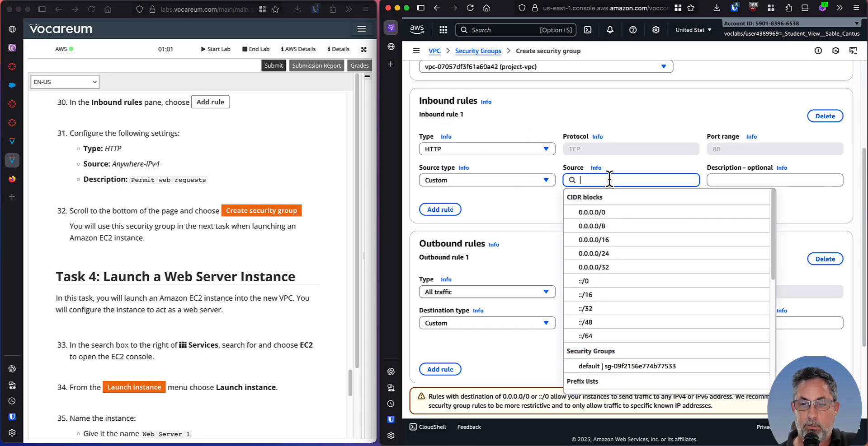
scroll(636, 303, down, 3)
scroll(629, 308, down, 5)
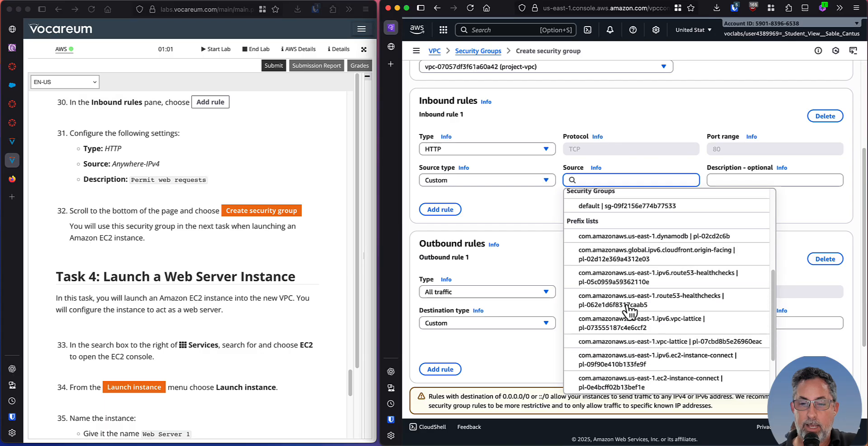
scroll(627, 309, up, 10)
scroll(540, 200, up, 1)
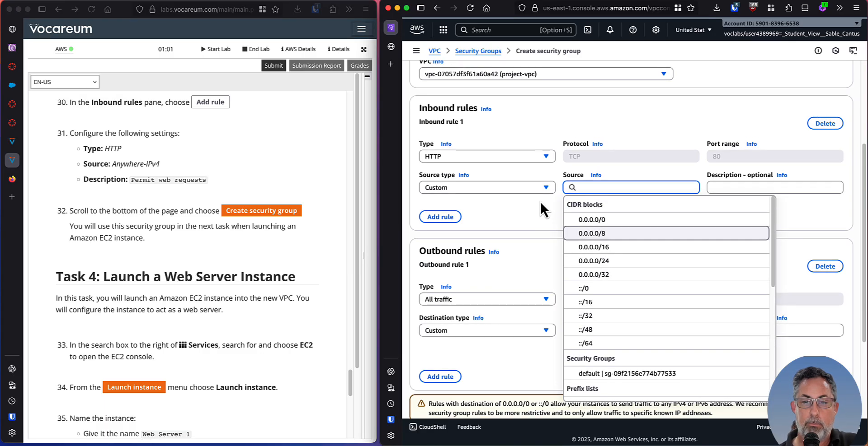
click(540, 200)
Set the inbound rule's source type to Anywhere-IPv4 and check it against the source named in lab step 31.
click(538, 187)
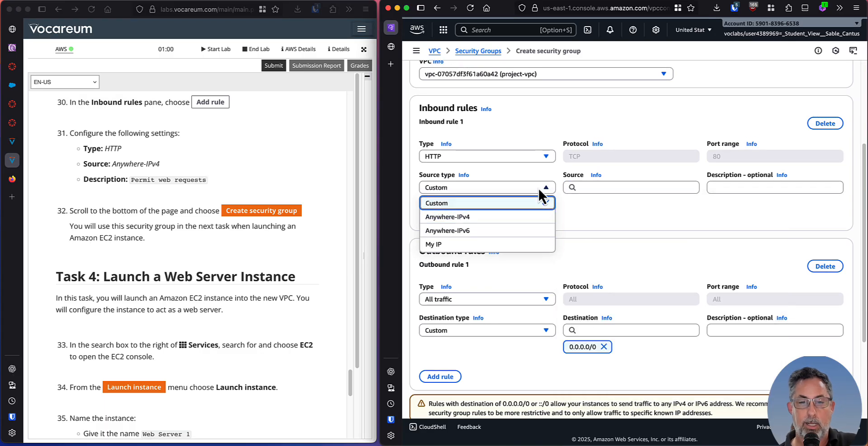
click(523, 219)
click(115, 163)
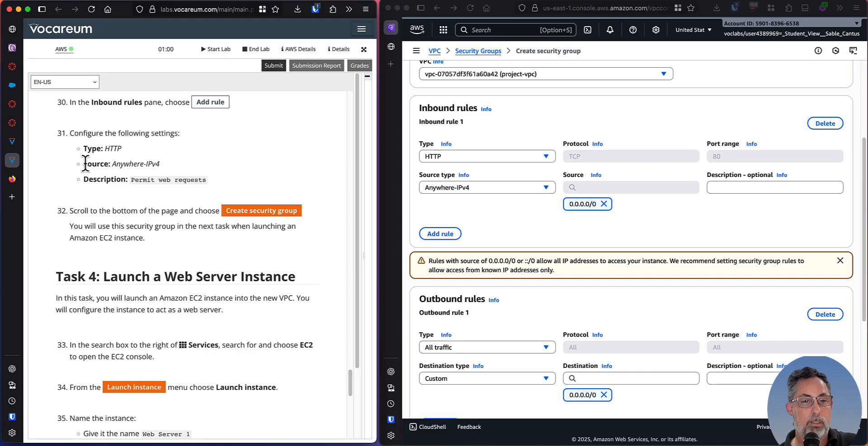
drag(87, 164, 171, 174)
click(188, 166)
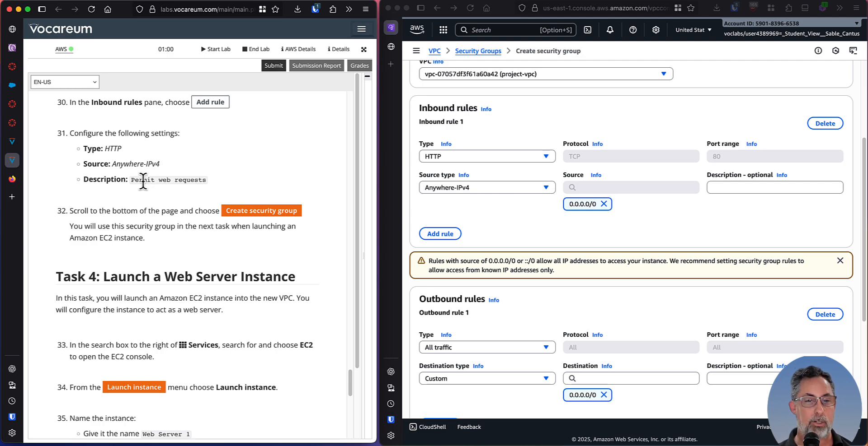
Copy the description from lab step 31 and describe the inbound rule as Permit web requests.
drag(132, 179, 210, 183)
key(super+c)
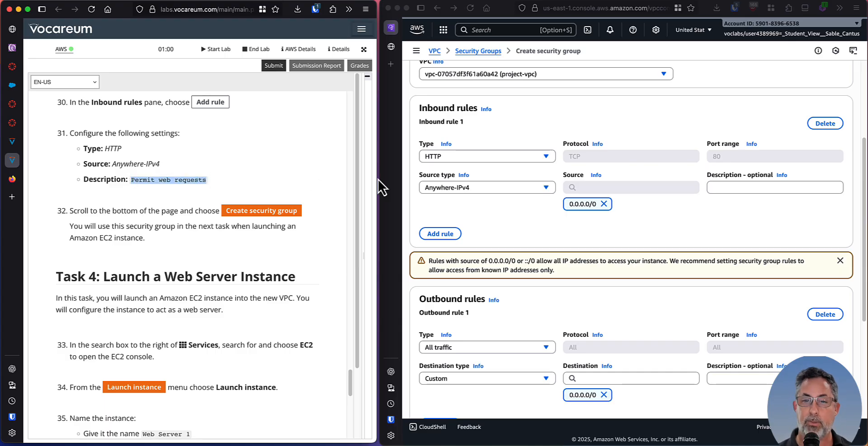
click(749, 188)
key(super+v)
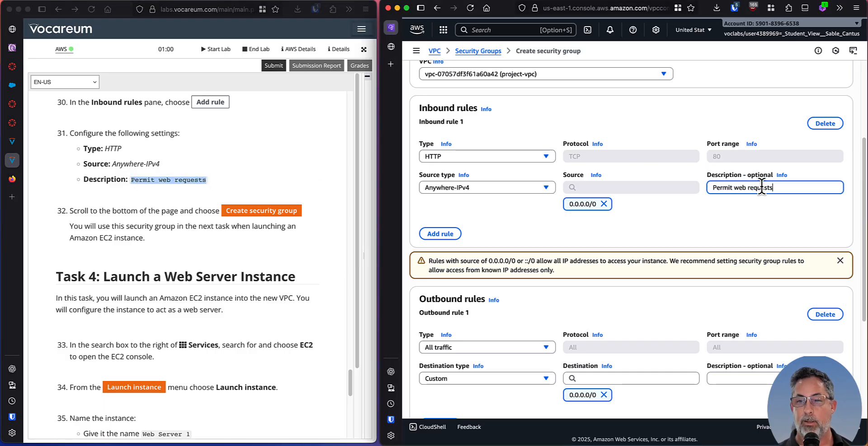
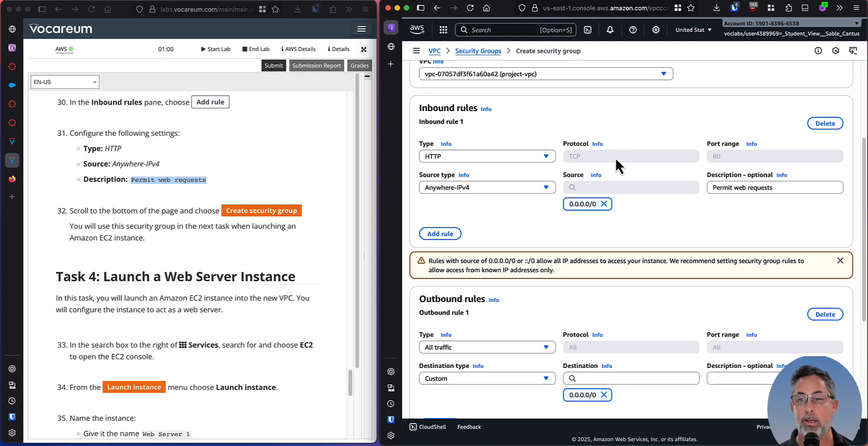
Following lab step 32, create the security group with the configured HTTP inbound rule and the default outbound rule.
click(135, 211)
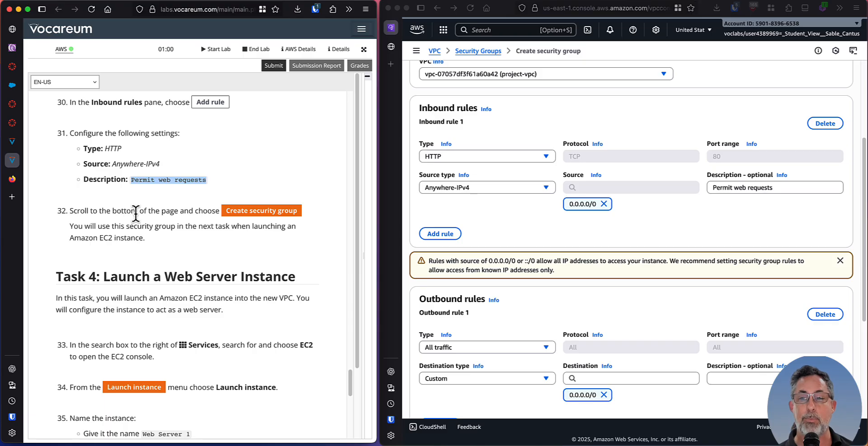
scroll(157, 214, down, 3)
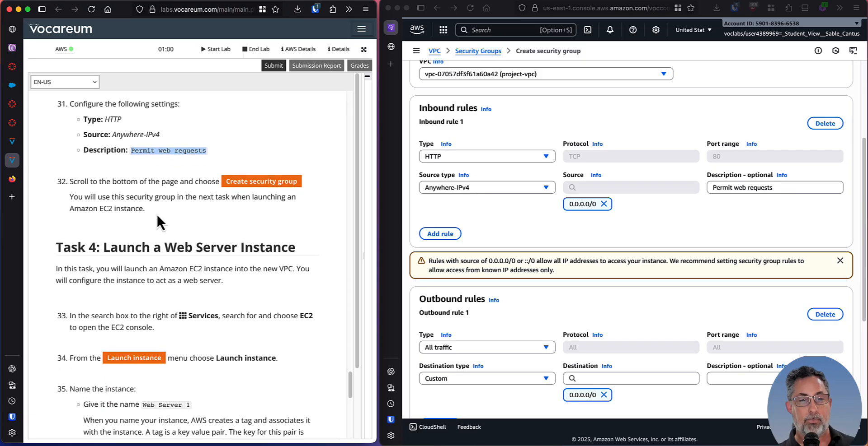
scroll(157, 213, down, 1)
drag(78, 132, 197, 138)
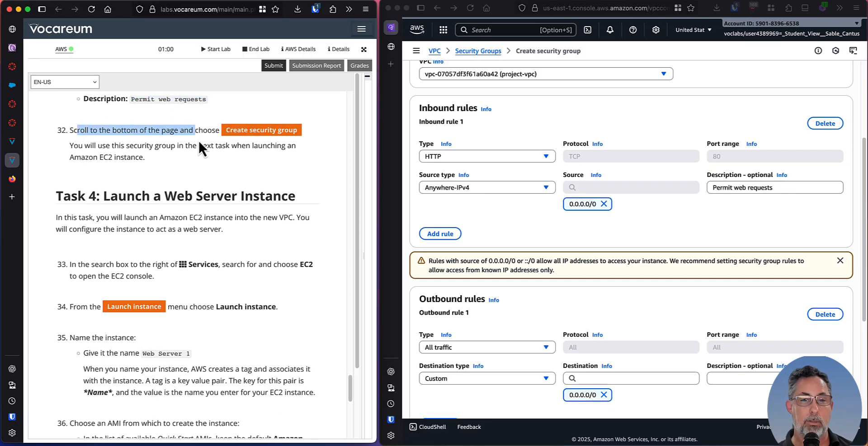
click(209, 146)
scroll(673, 213, down, 5)
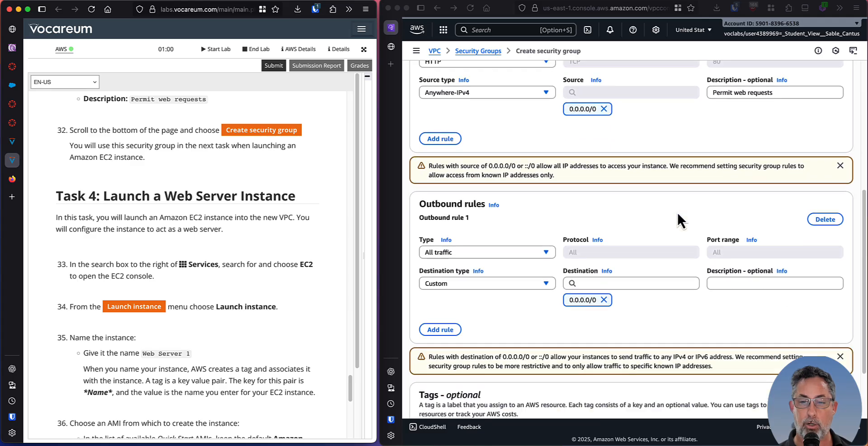
scroll(672, 190, down, 4)
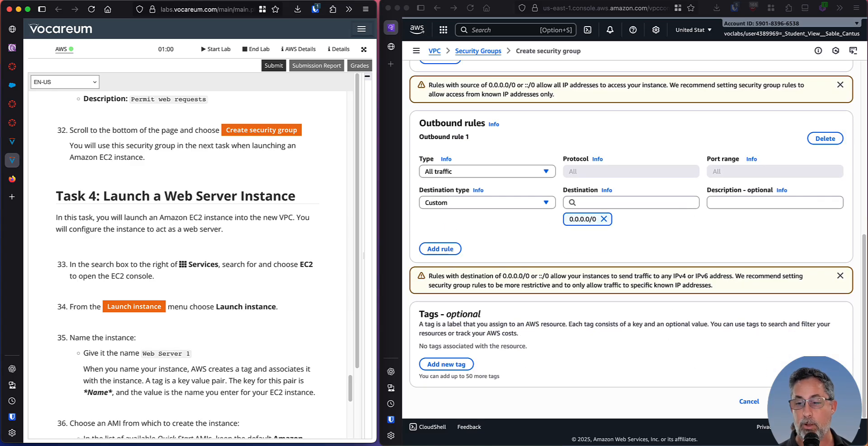
click(810, 402)
click(808, 402)
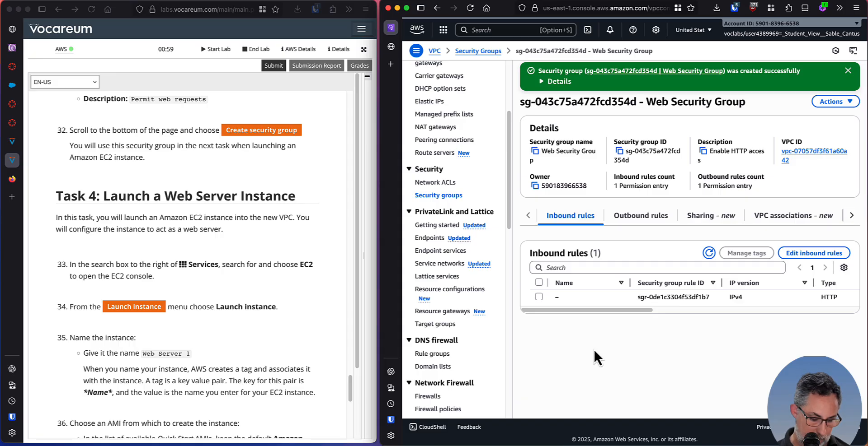
Capture a screenshot of the AWS console window showing the Web Security Group details, and return to the browser.
key(super+shift+4)
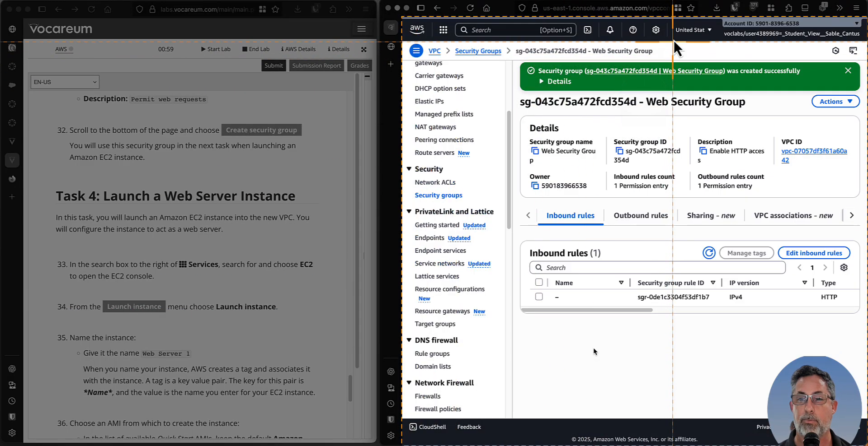
click(673, 26)
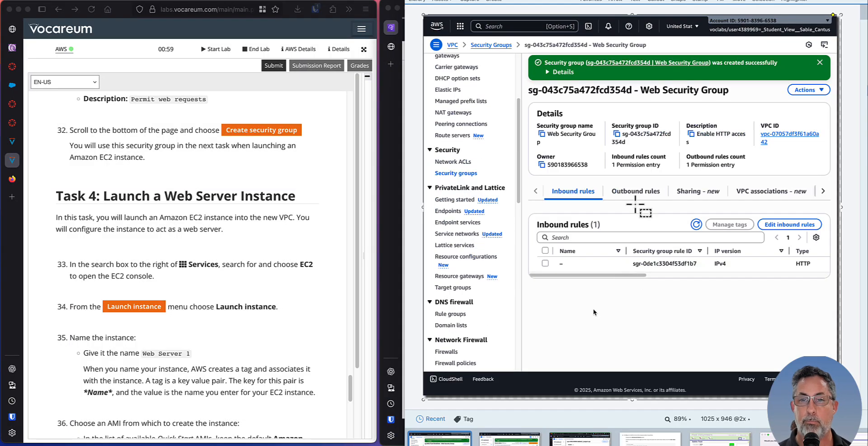
key(super+Tab)
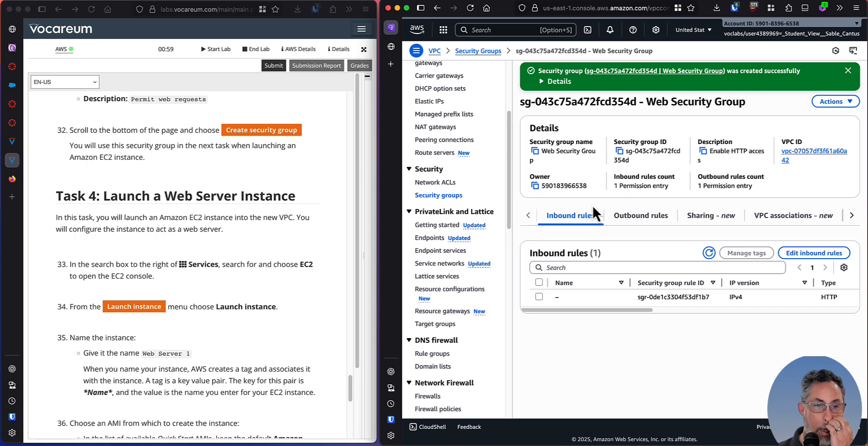
Following lab step 33, search the AWS services for EC2 and open the EC2 console.
click(230, 194)
scroll(231, 197, down, 1)
scroll(231, 197, down, 2)
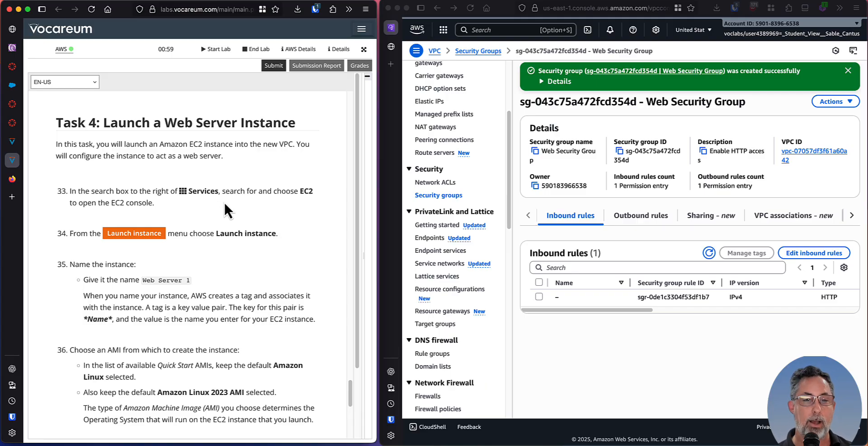
scroll(156, 193, down, 3)
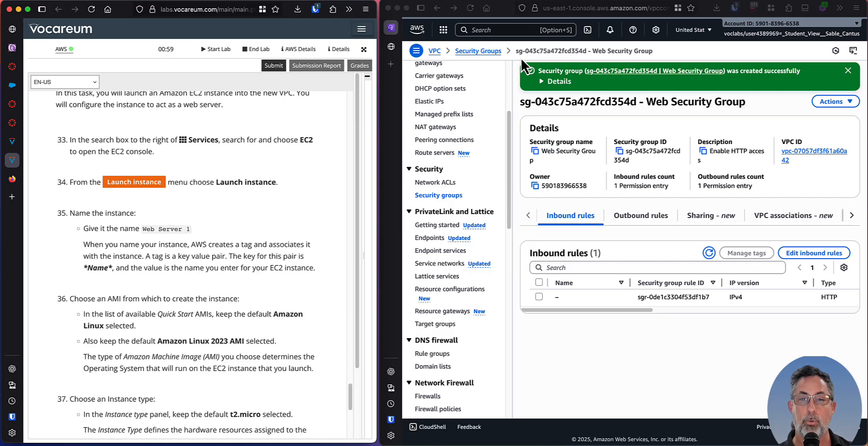
click(495, 31)
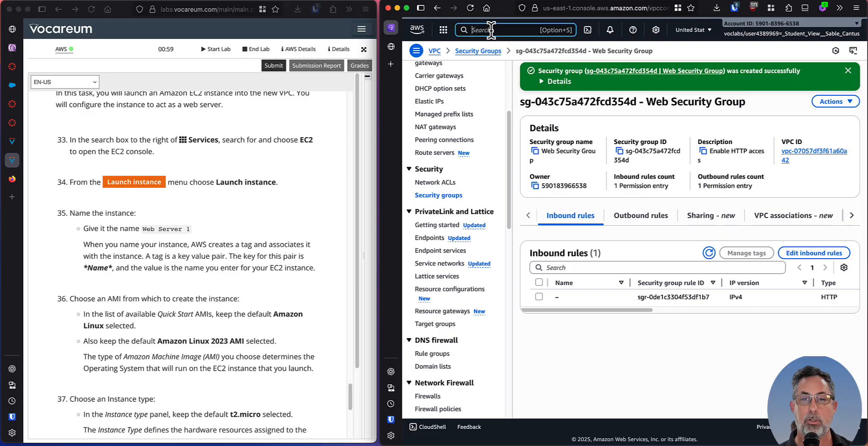
text(EC2)
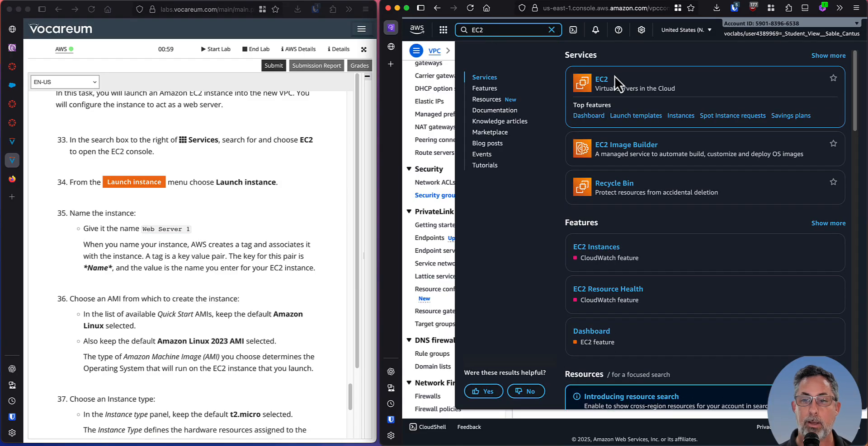
click(601, 81)
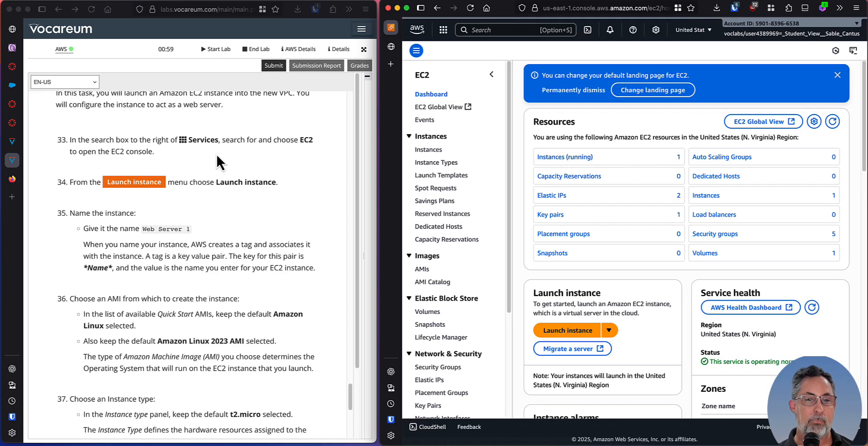
Following lab steps 34 and 35, start launching a new EC2 instance and name it Web Server 1.
scroll(216, 154, down, 2)
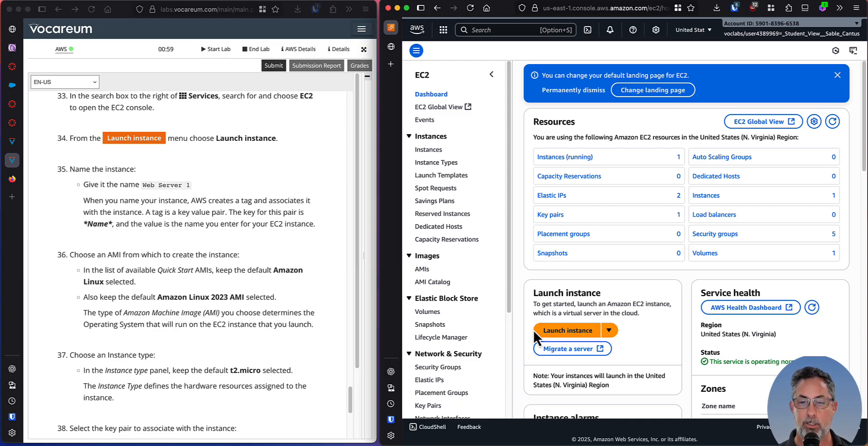
click(564, 335)
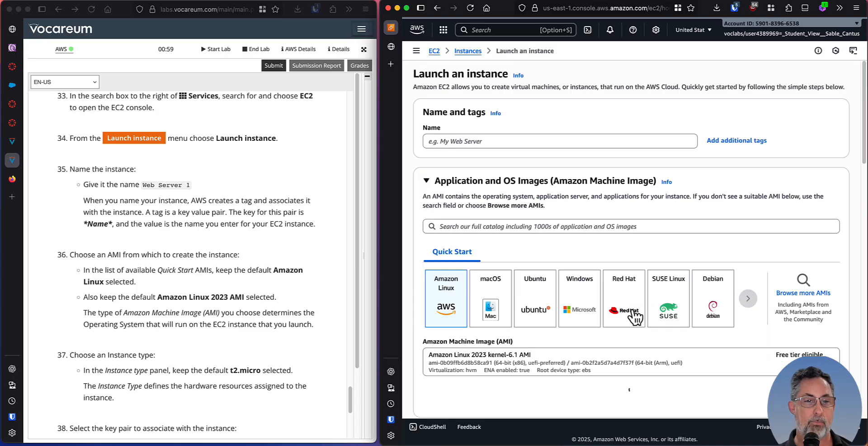
scroll(150, 192, down, 3)
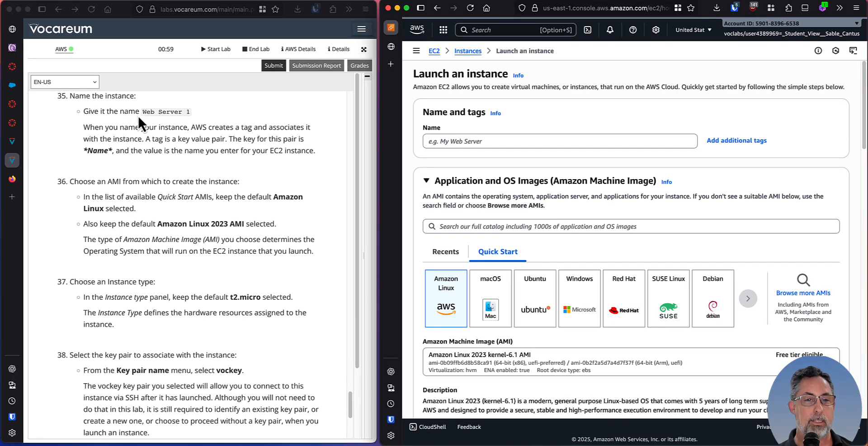
click(142, 118)
drag(143, 119, 194, 121)
key(super+c)
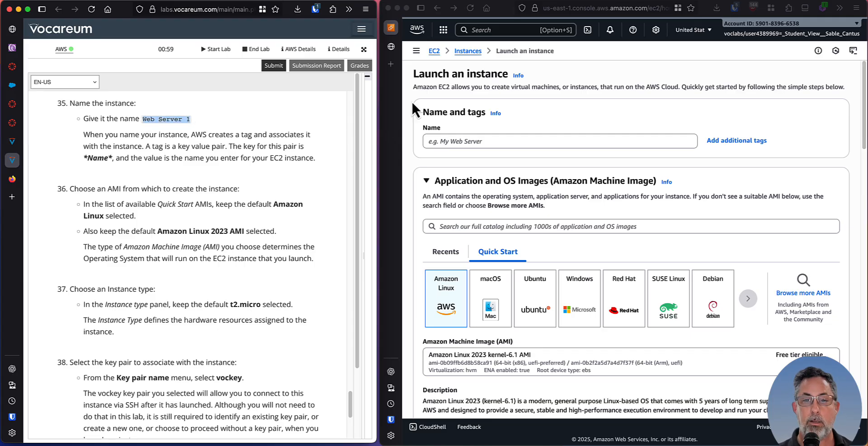
click(474, 140)
key(super+v)
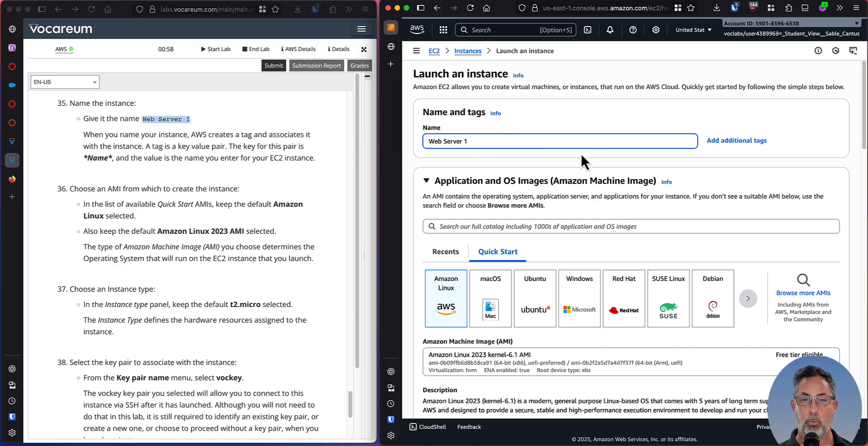
Read the explanation of the Name tag in lab step 35 and compare it with the instance's name entry.
scroll(575, 152, down, 1)
scroll(140, 136, down, 1)
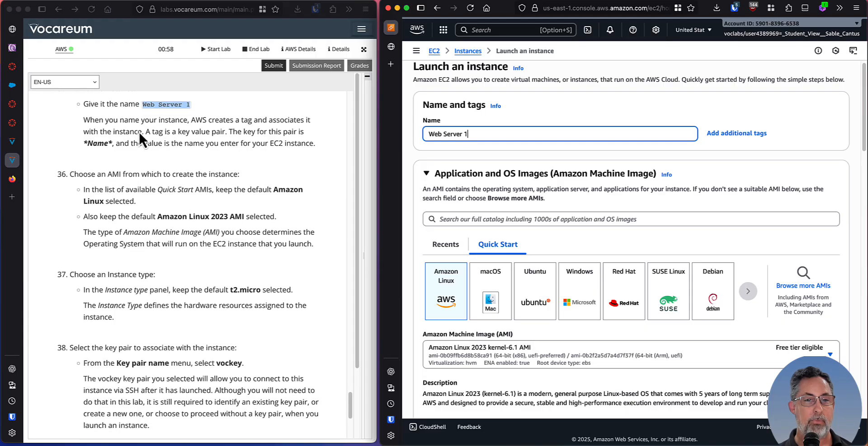
click(138, 131)
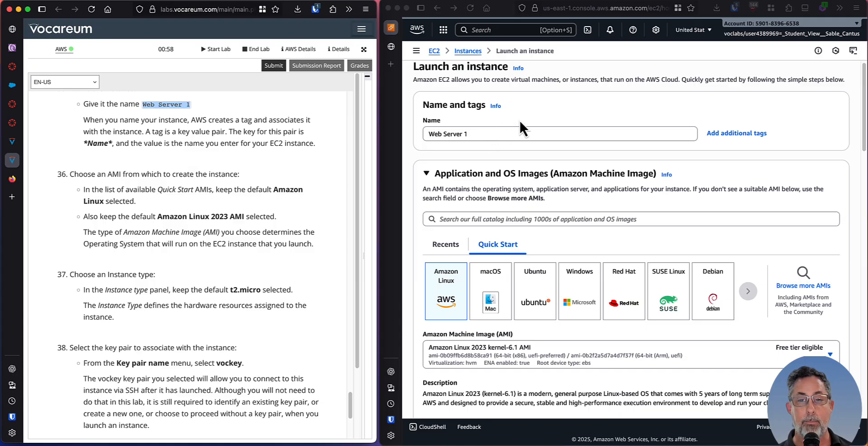
click(437, 131)
scroll(507, 150, down, 1)
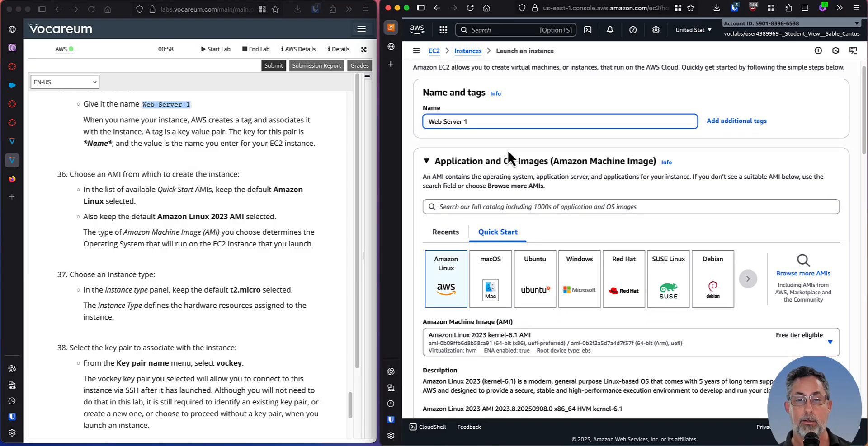
scroll(468, 149, down, 1)
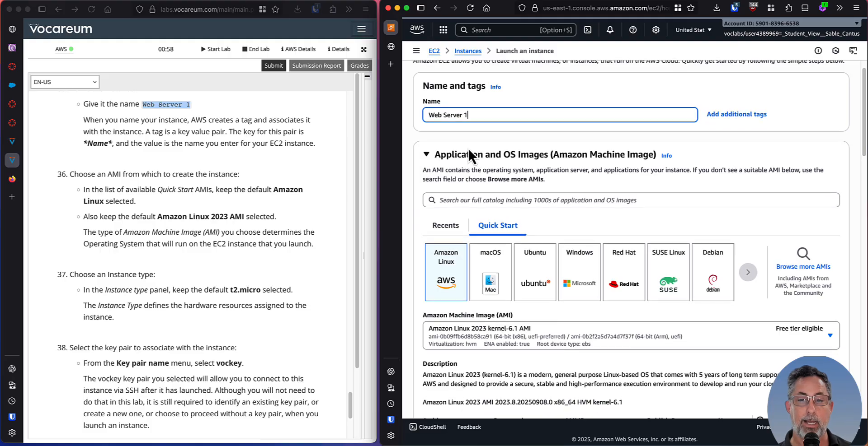
Read lab step 36 and check the launch form's Quick Start operating system and Amazon Machine Image against it.
click(120, 170)
scroll(119, 159, down, 3)
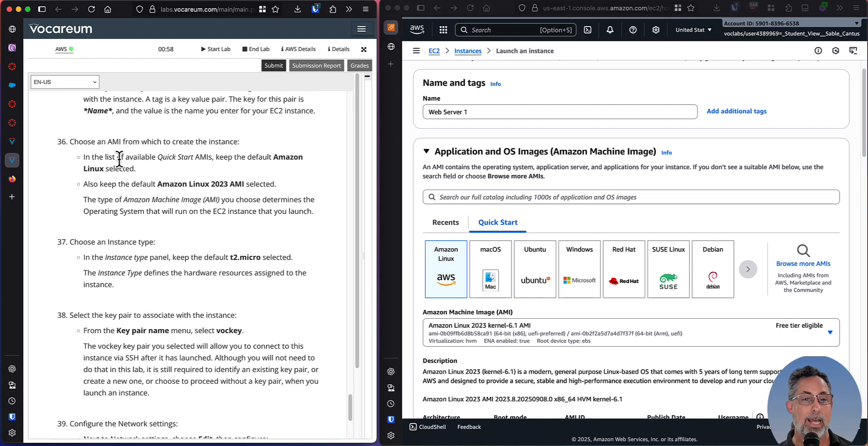
double_click(113, 137)
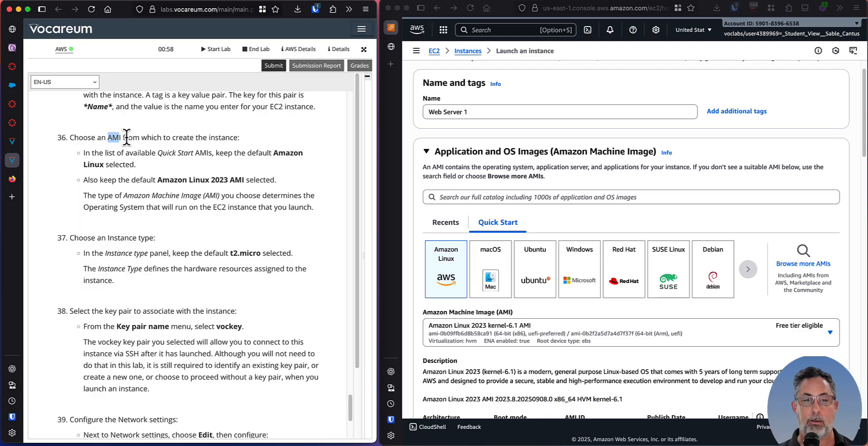
click(135, 141)
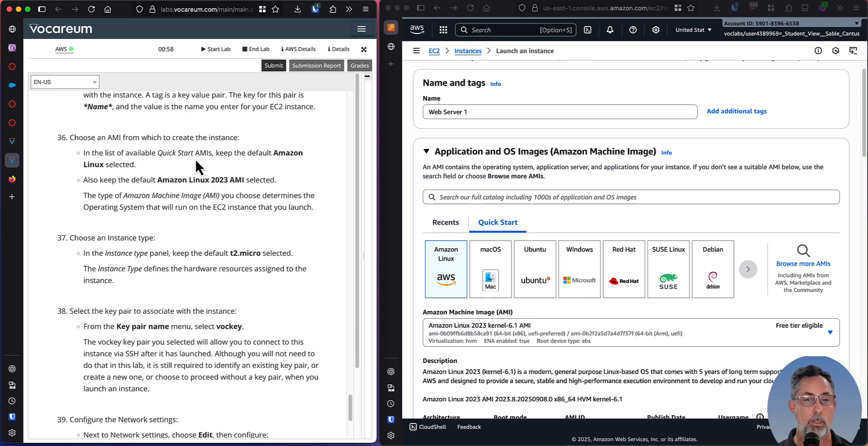
scroll(196, 161, down, 1)
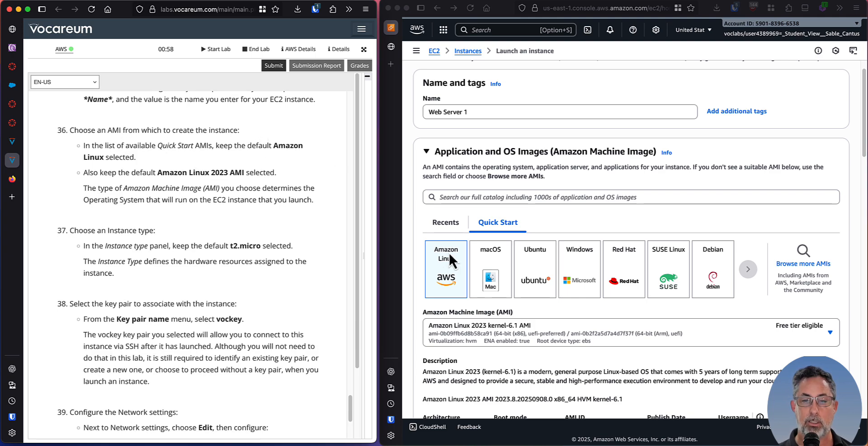
click(497, 111)
scroll(496, 169, down, 1)
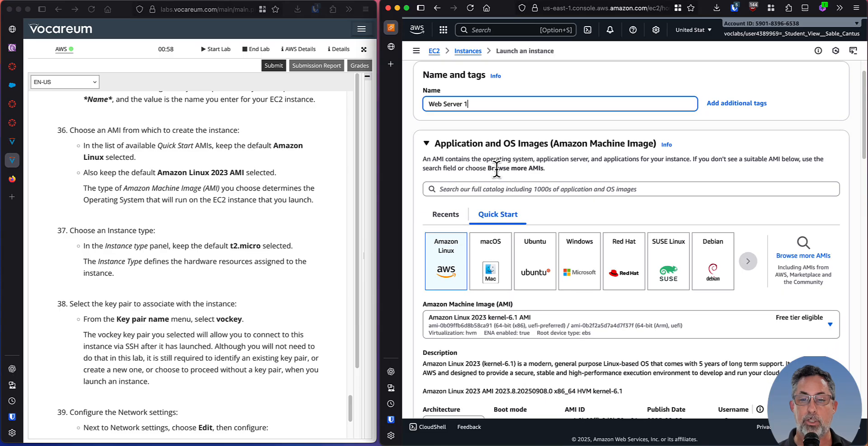
scroll(496, 170, down, 2)
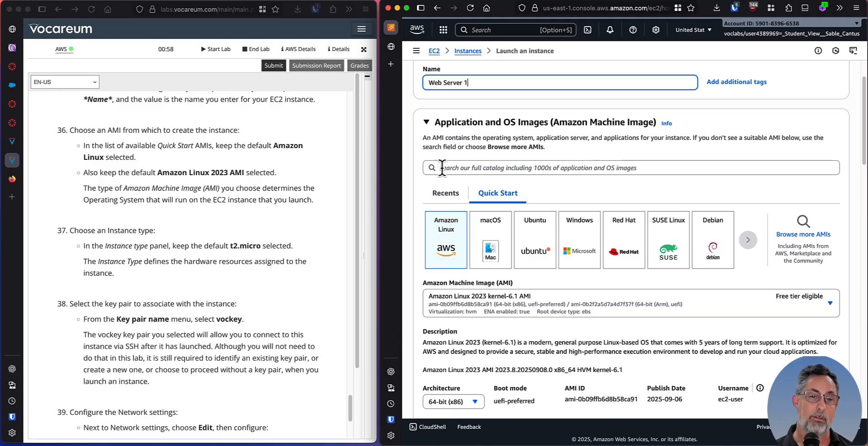
click(127, 179)
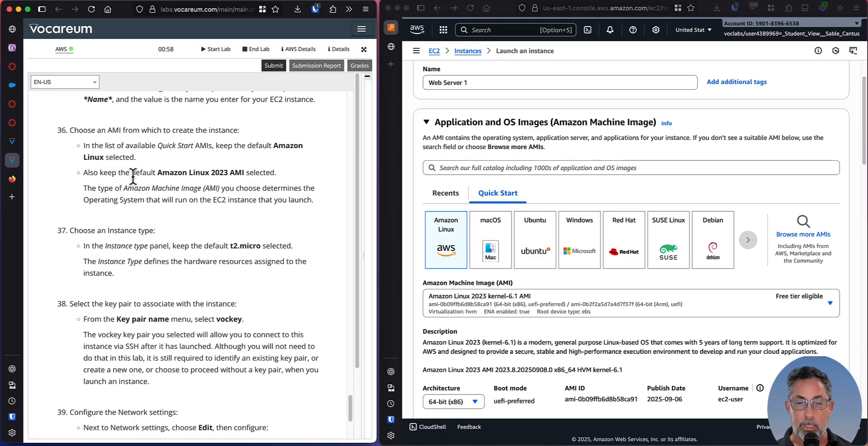
scroll(133, 177, down, 1)
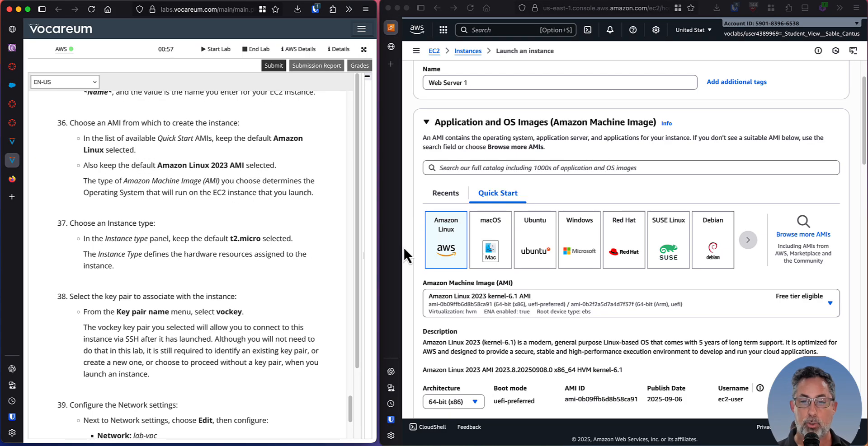
scroll(565, 308, down, 3)
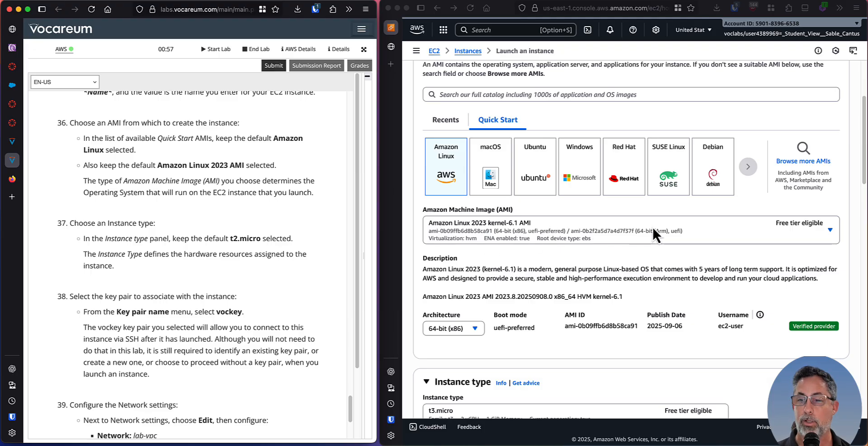
Following lab step 37, change the instance type for Web Server 1 to t2.micro.
scroll(532, 216, down, 2)
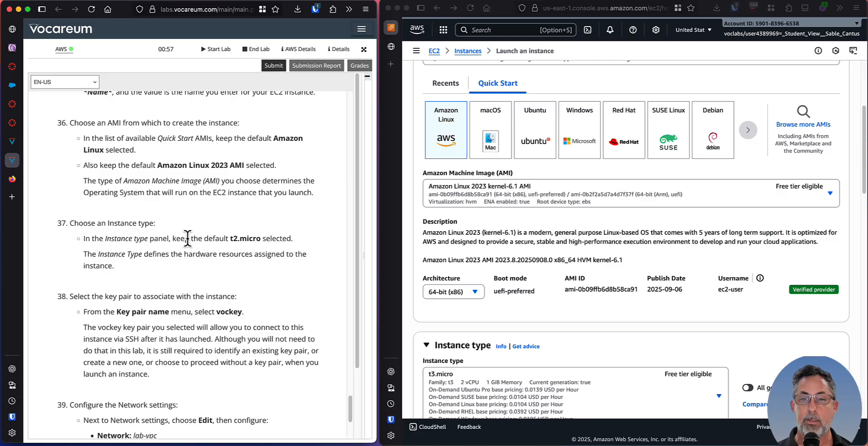
scroll(187, 240, down, 3)
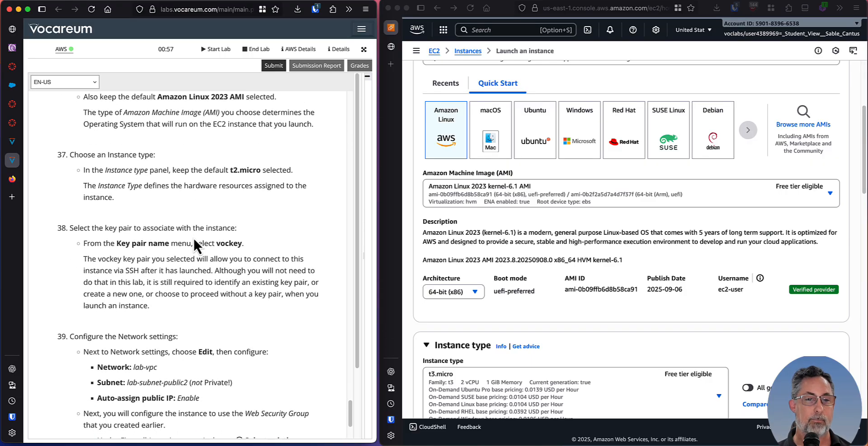
scroll(194, 245, down, 2)
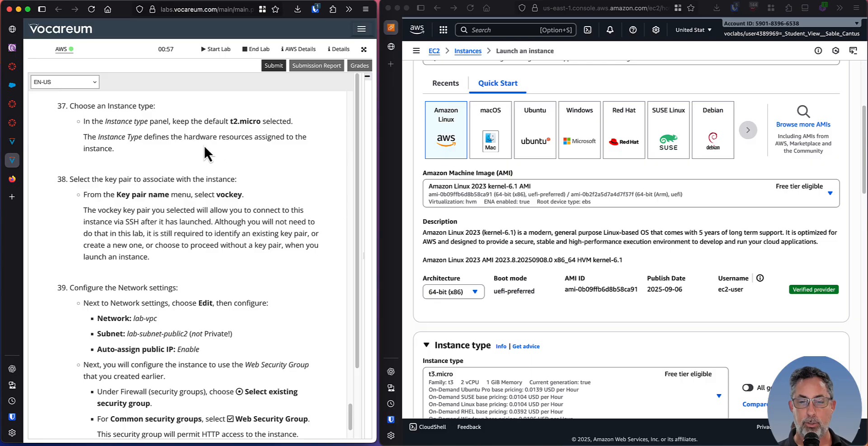
scroll(677, 262, down, 2)
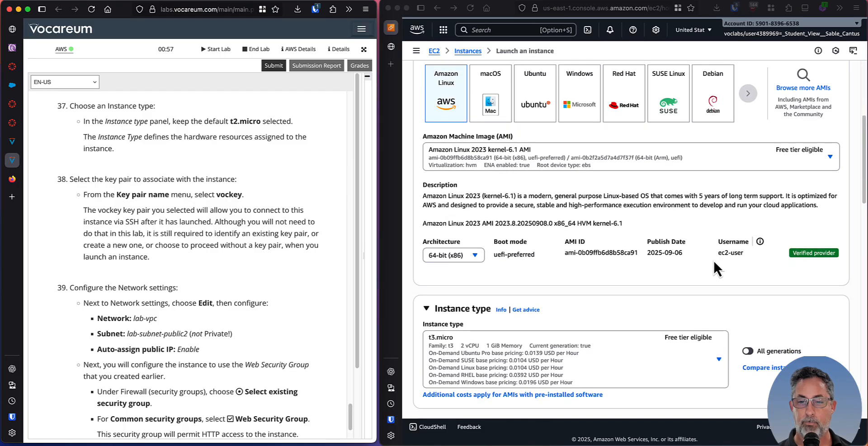
scroll(712, 259, down, 3)
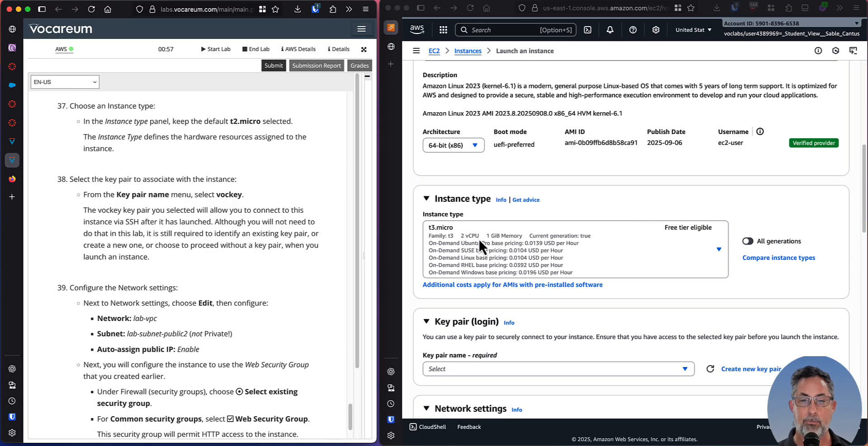
click(454, 231)
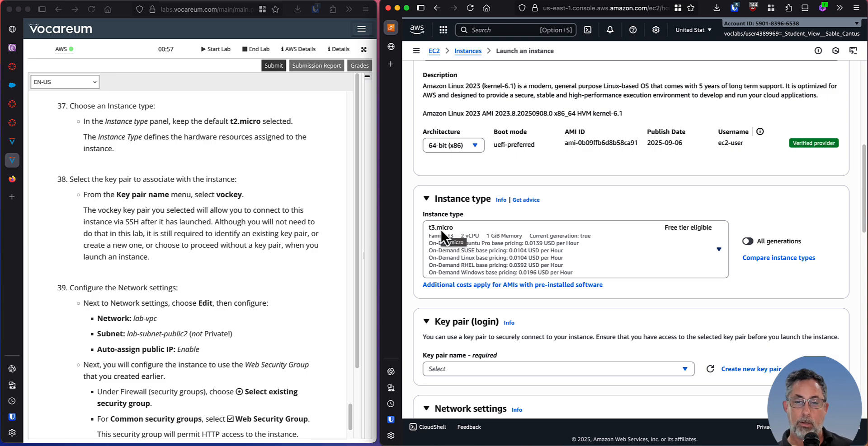
click(718, 251)
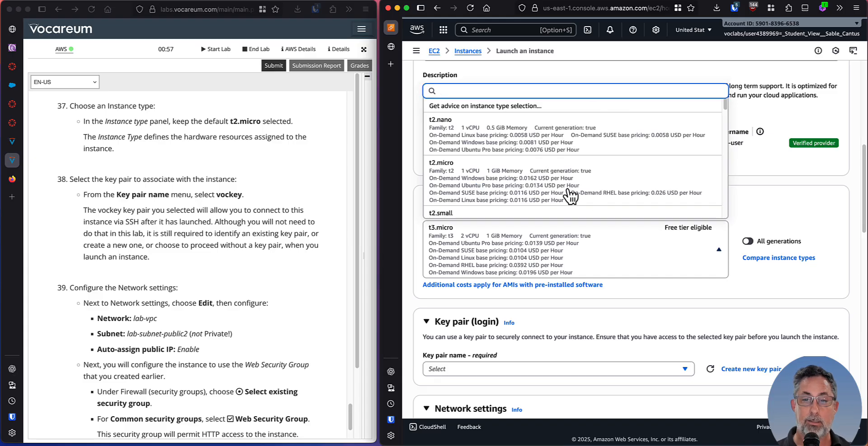
click(512, 180)
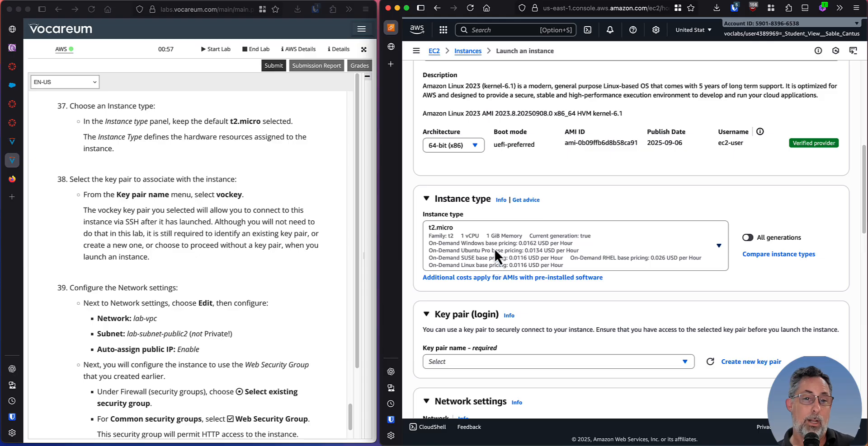
Reread lab step 37 and check the chosen instance type against the t2.micro entry in the list of types.
click(182, 170)
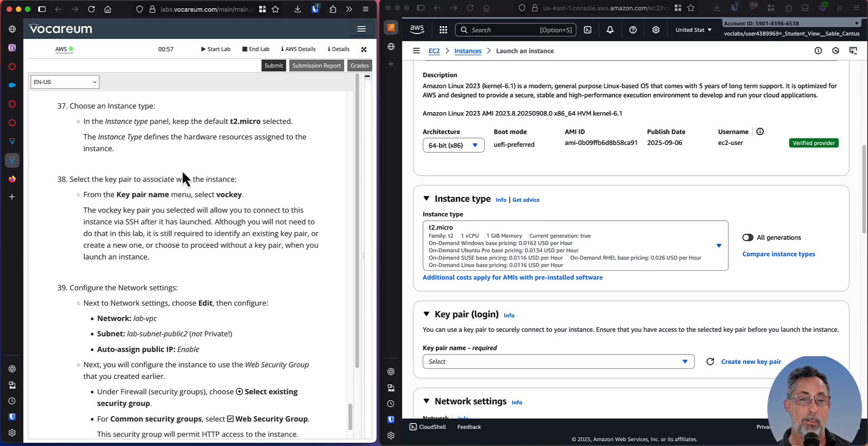
drag(134, 120, 242, 138)
click(213, 146)
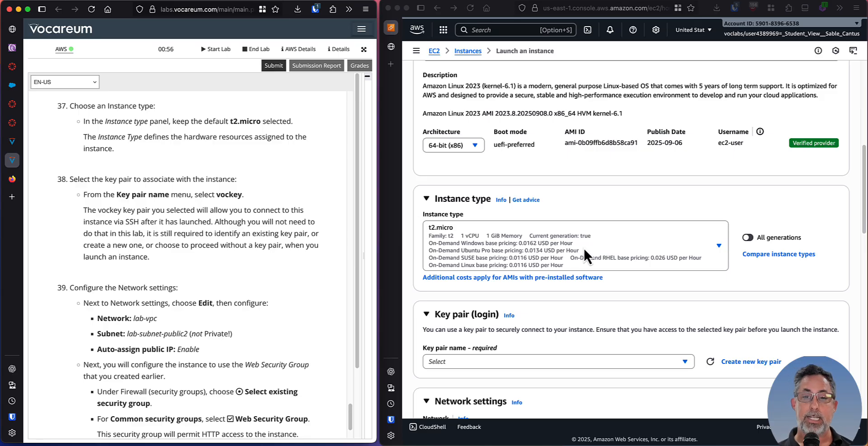
click(595, 212)
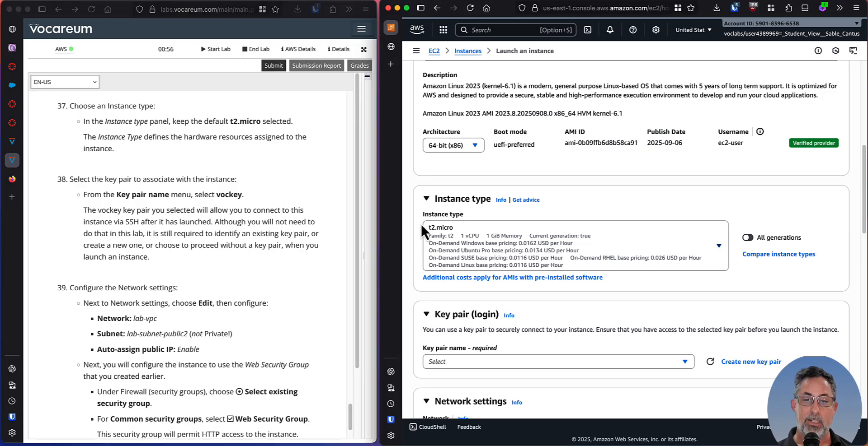
click(673, 241)
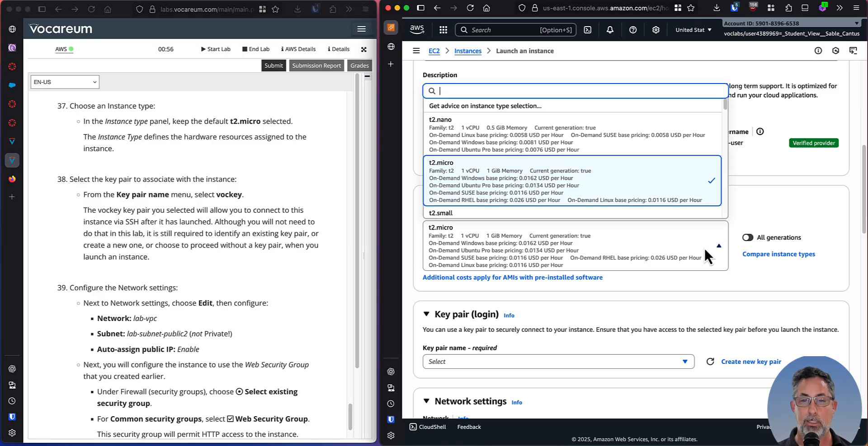
click(525, 184)
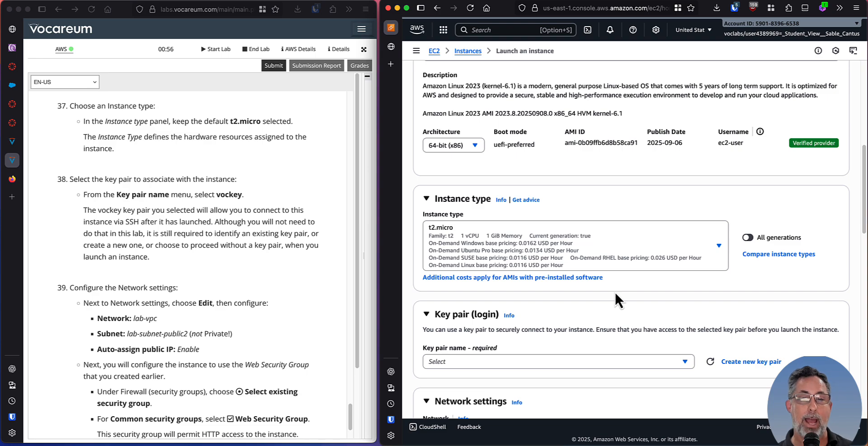
Following lab step 38, select vockey as the key pair for the instance.
click(230, 221)
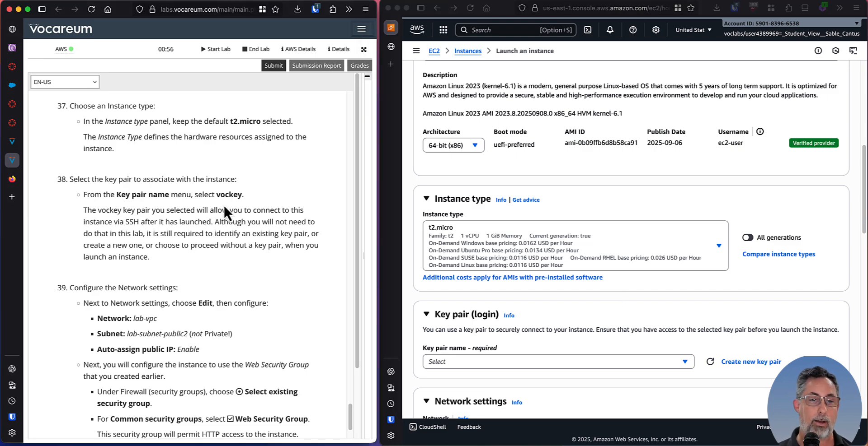
scroll(224, 205, down, 2)
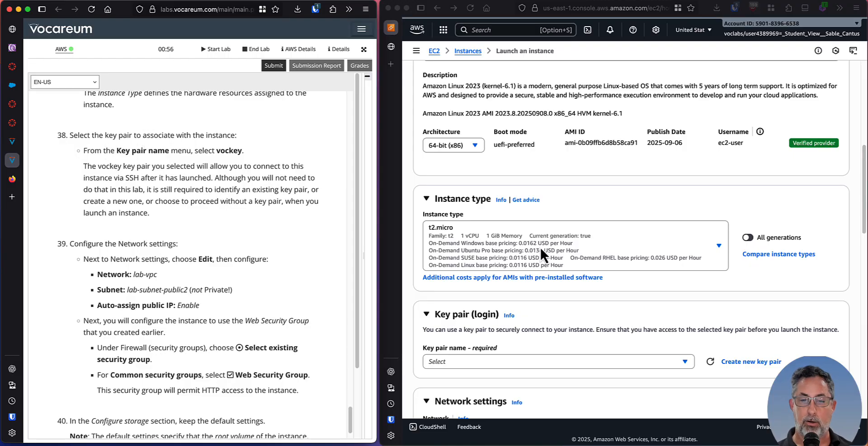
scroll(553, 253, down, 4)
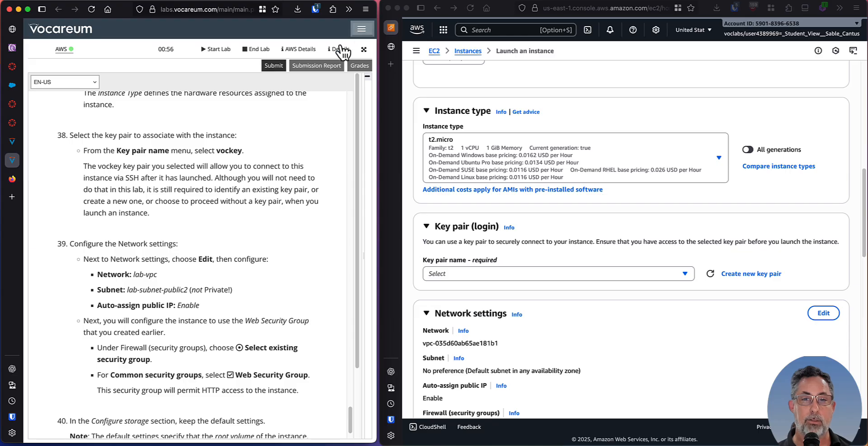
click(679, 274)
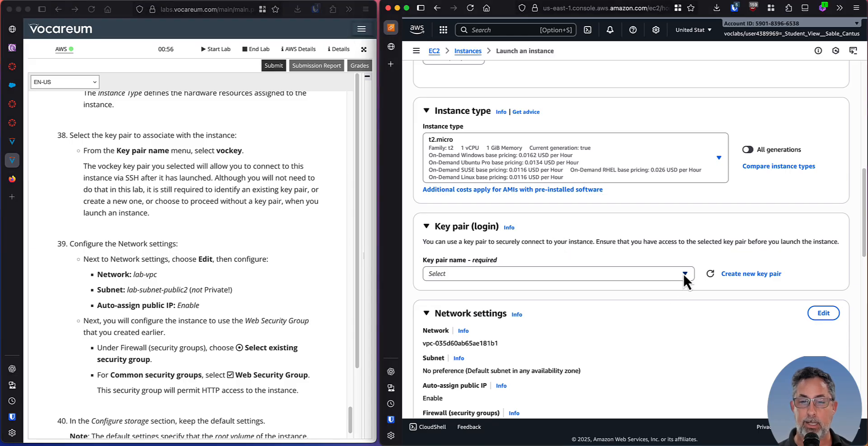
click(683, 273)
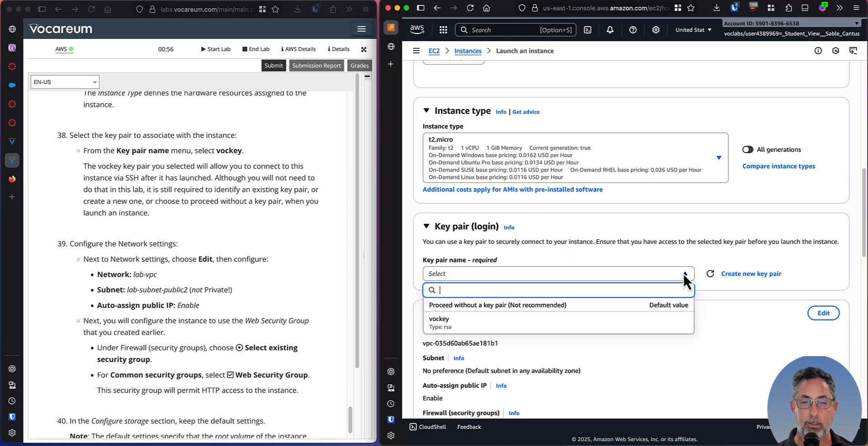
click(479, 323)
View the lab's submission details and the cloud access pane with its SSH key options, and restore the instructions to full width.
click(271, 226)
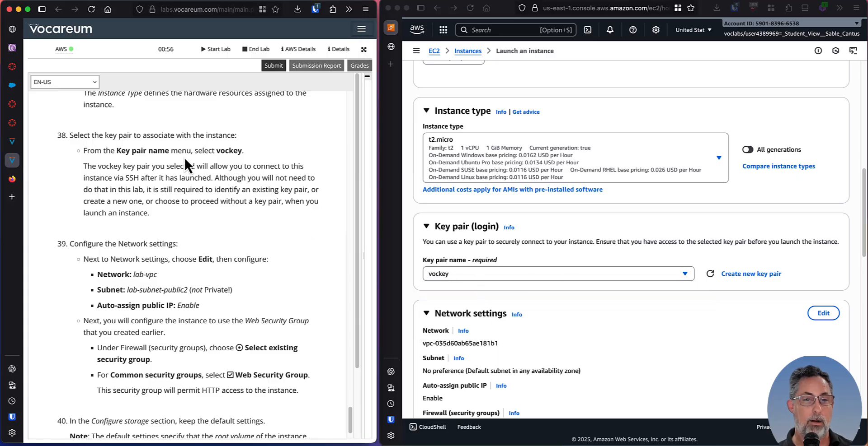
click(344, 50)
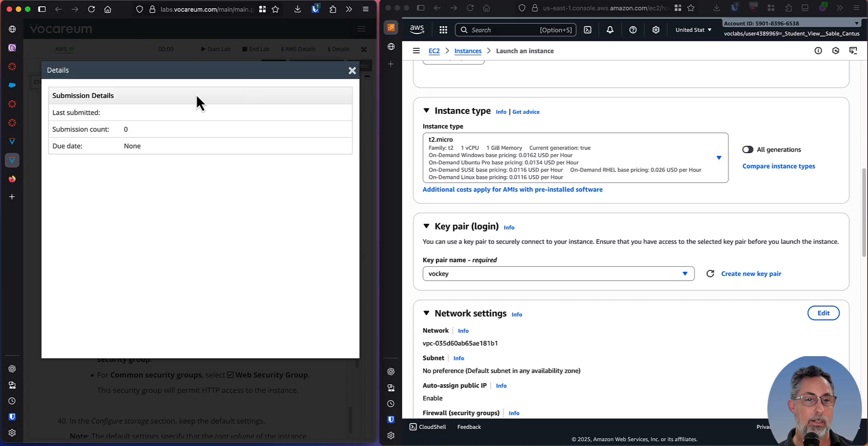
click(352, 71)
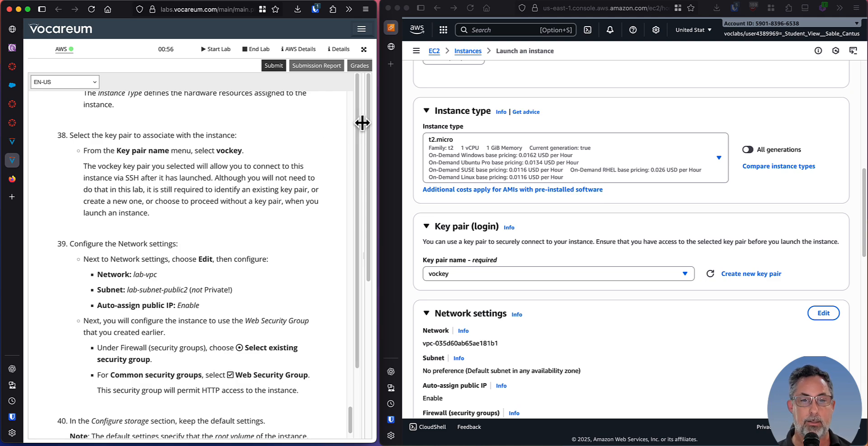
drag(361, 122, 210, 111)
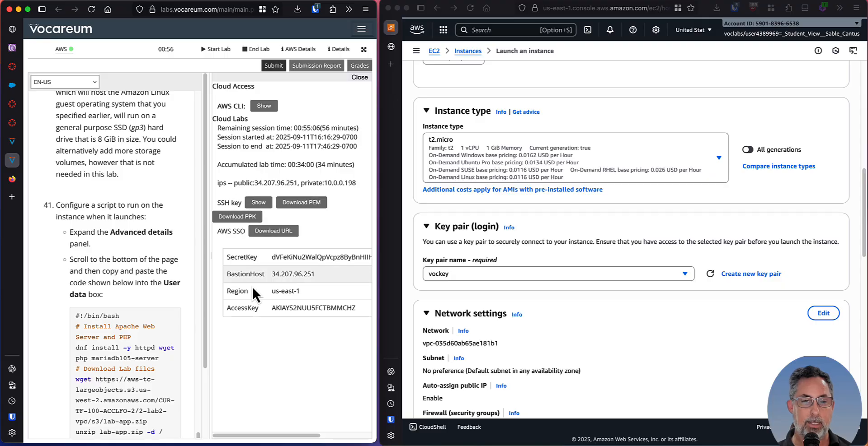
drag(211, 172, 381, 168)
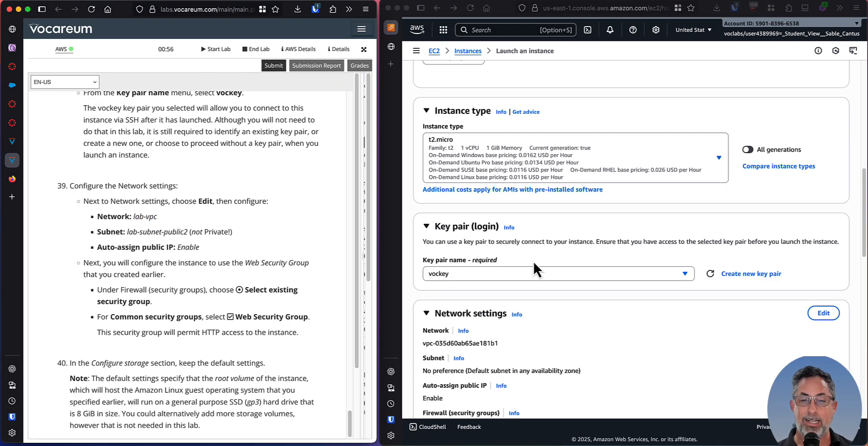
Following lab step 39, edit the instance's network settings and choose project-vpc as the VPC.
scroll(154, 212, down, 1)
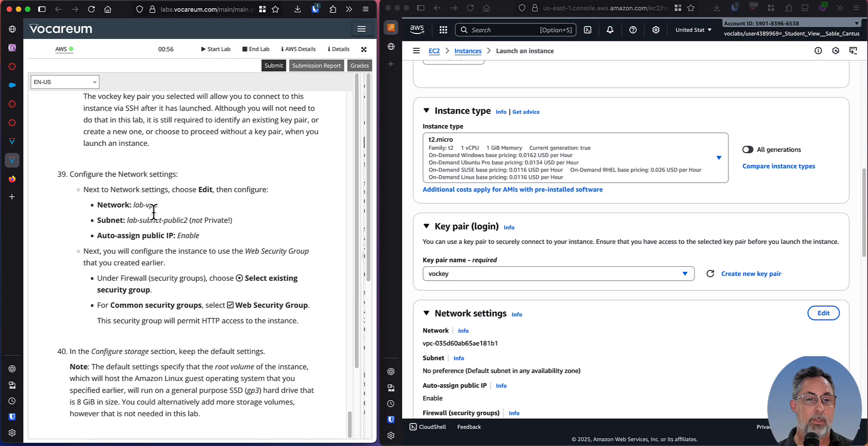
scroll(153, 212, down, 3)
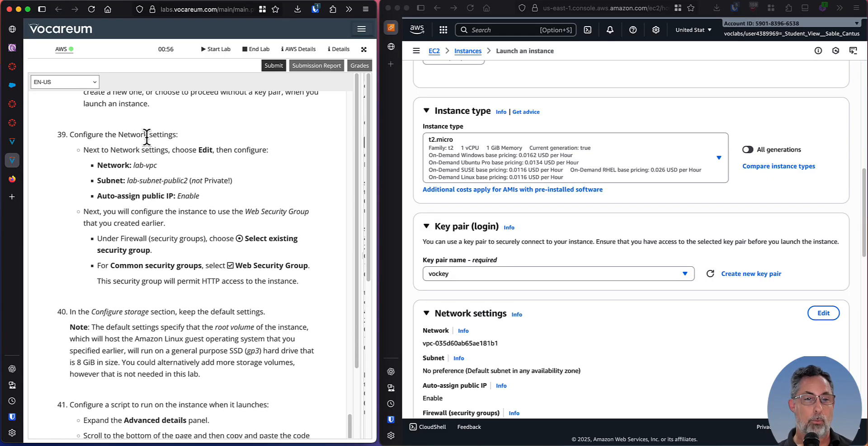
scroll(147, 137, down, 1)
scroll(581, 294, down, 4)
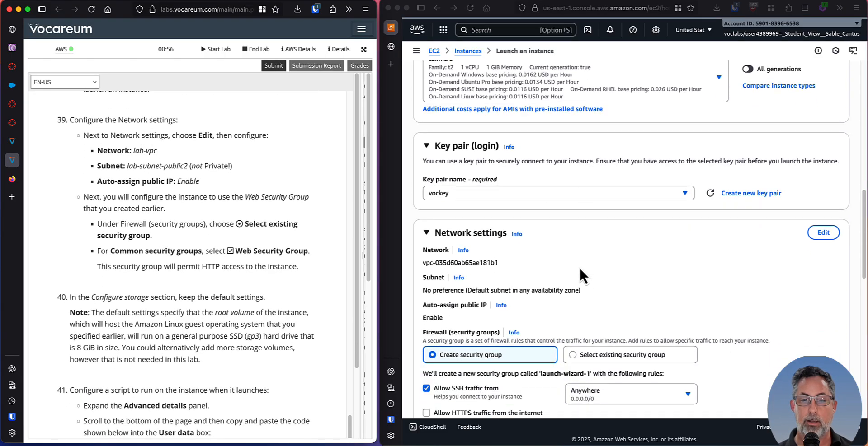
scroll(583, 217, down, 7)
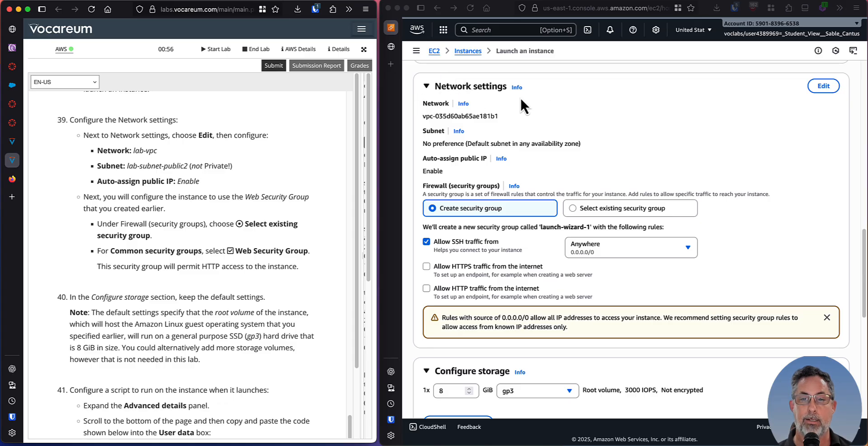
click(823, 86)
click(822, 87)
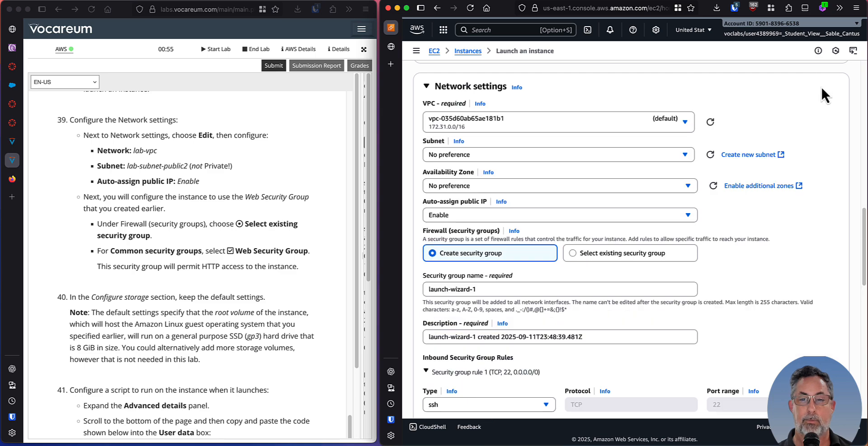
click(135, 148)
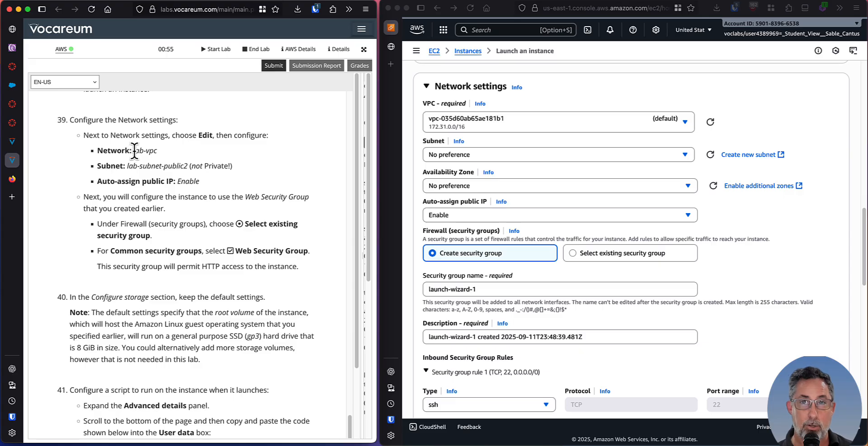
click(549, 121)
click(549, 122)
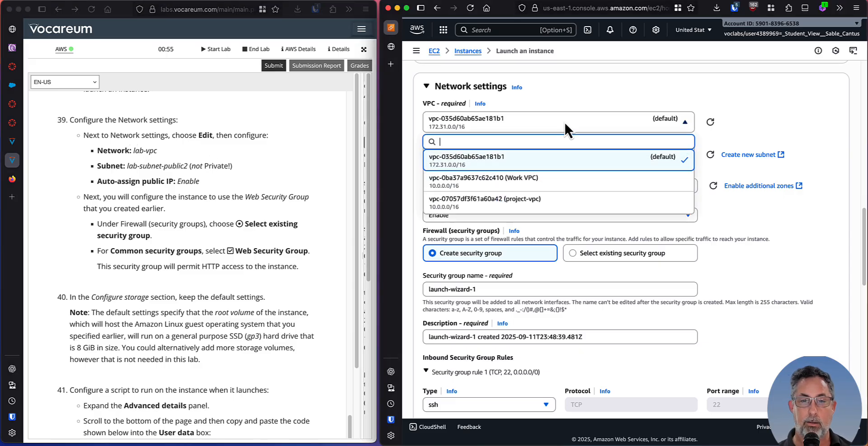
click(533, 204)
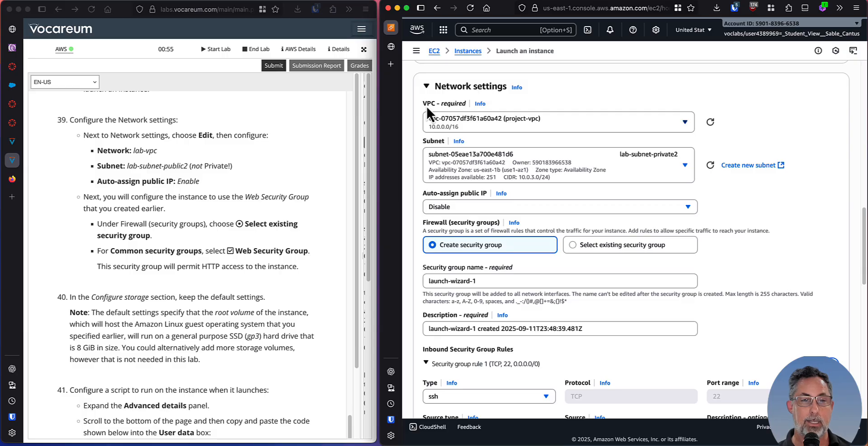
Compare the Network and Subnet requirements in lab step 39 with the VPC and subnet chosen in the launch form.
click(113, 148)
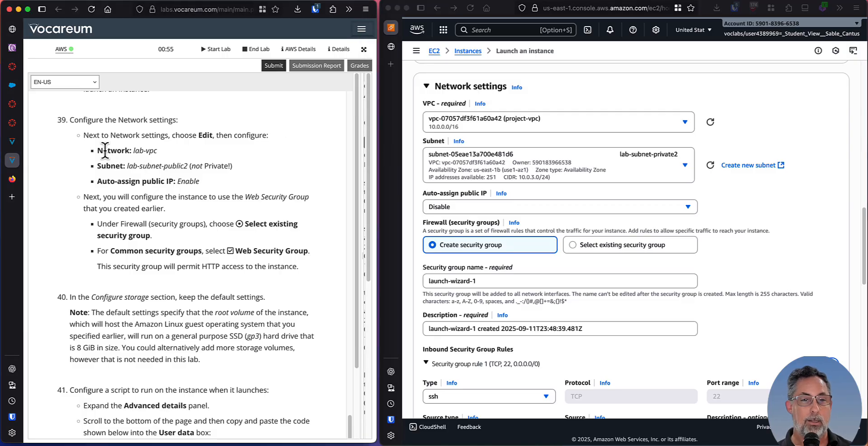
drag(108, 150, 168, 162)
click(147, 151)
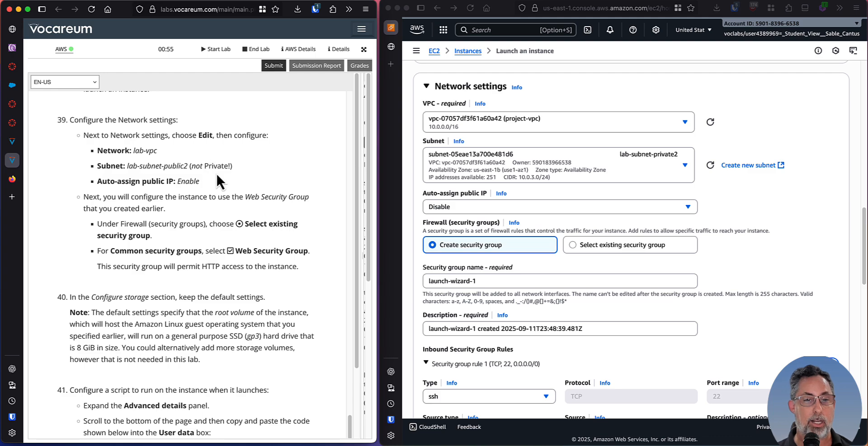
drag(112, 166, 195, 166)
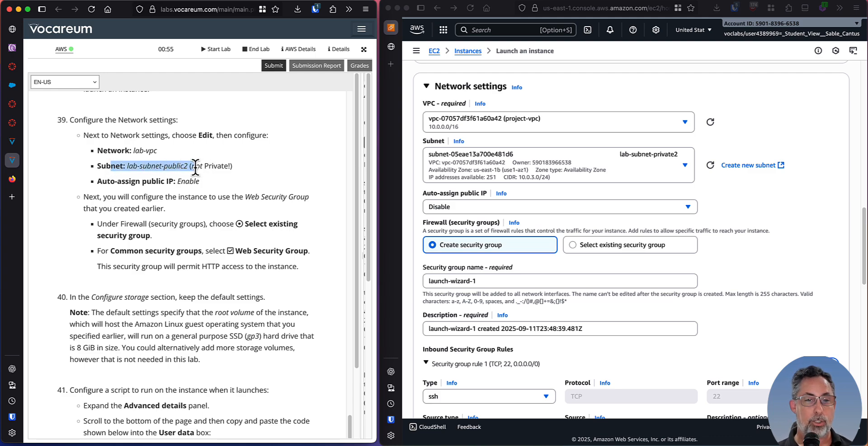
click(158, 166)
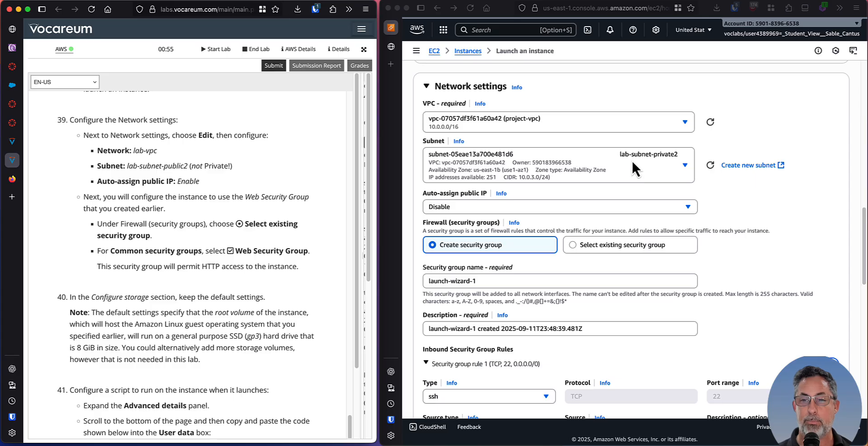
Following lab step 39, choose lab-subnet-public2 as the subnet and set Auto-assign public IP to Enable.
click(644, 157)
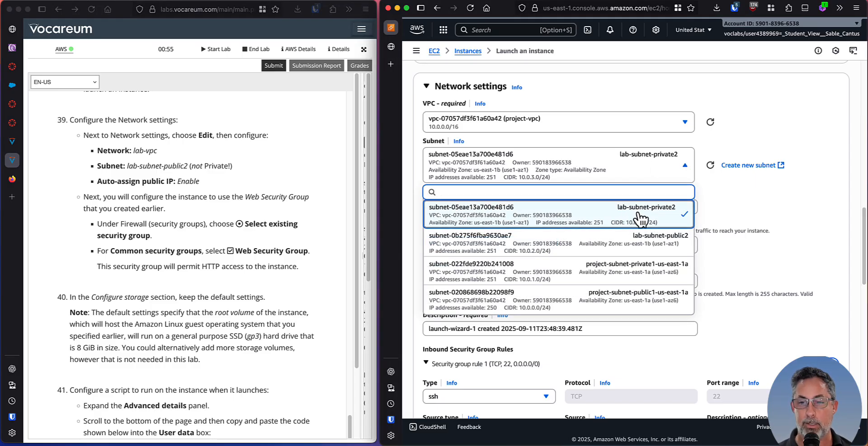
click(564, 246)
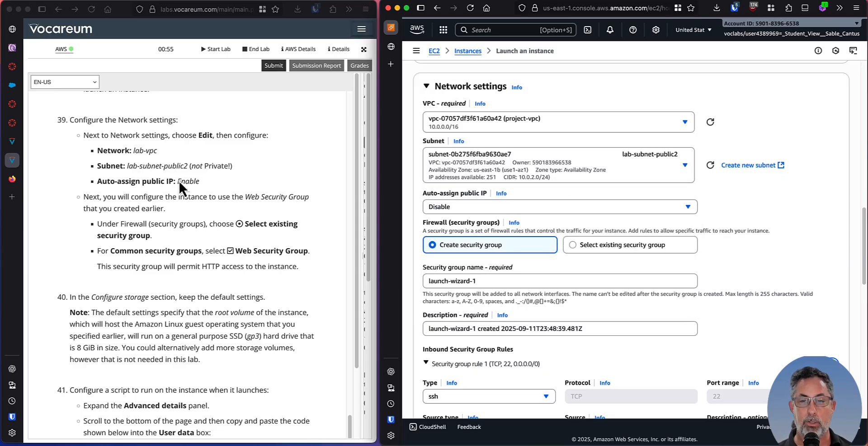
click(457, 206)
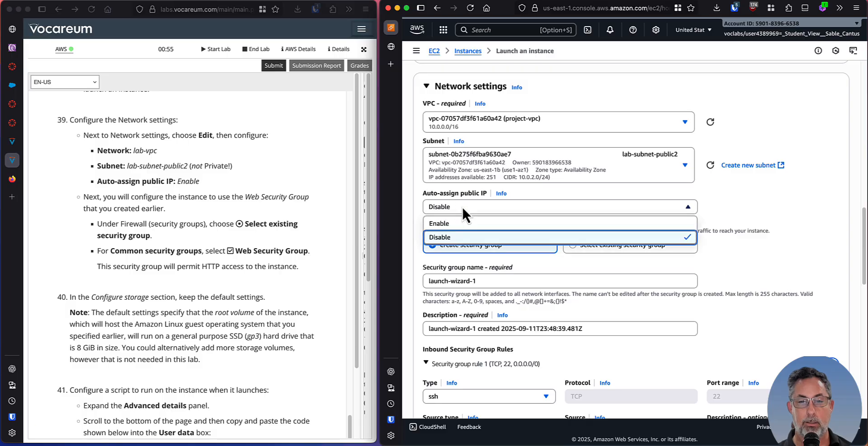
click(452, 219)
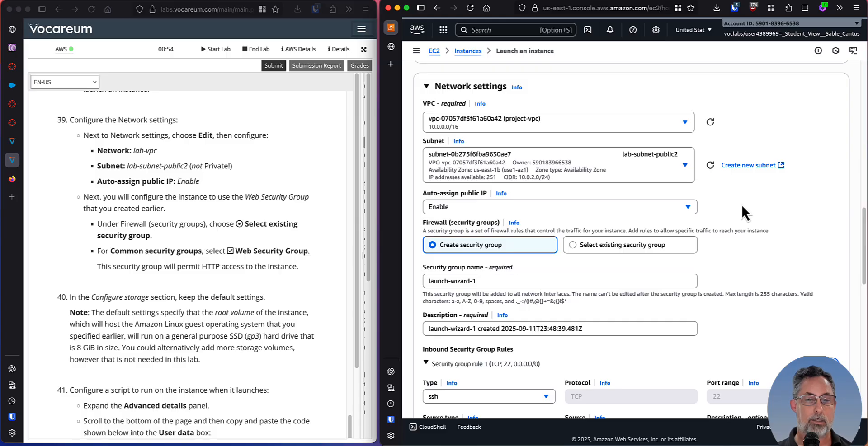
Following lab step 39, use an existing security group for the firewall and choose Web Security Group.
click(123, 180)
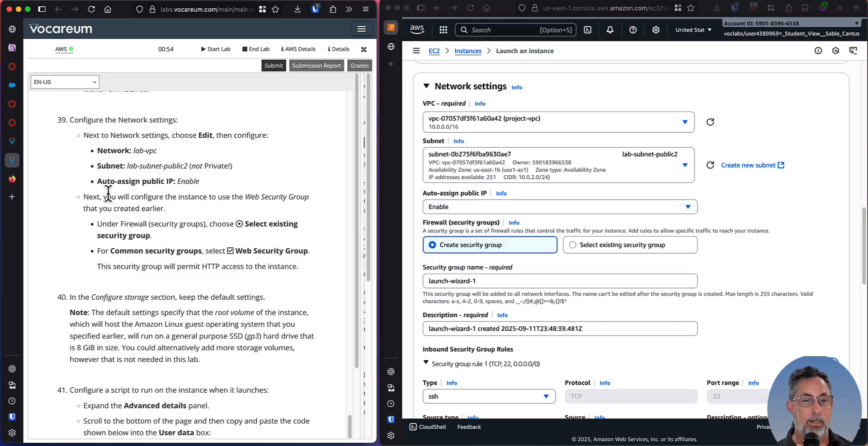
scroll(115, 193, down, 2)
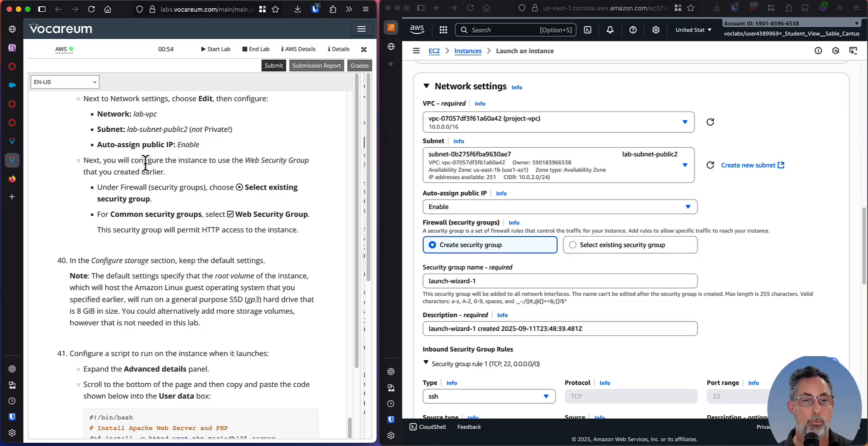
scroll(135, 163, down, 1)
scroll(167, 171, down, 1)
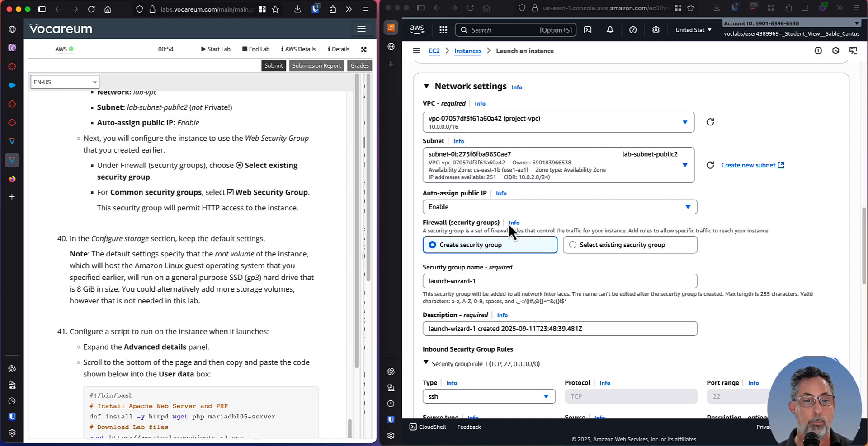
click(620, 246)
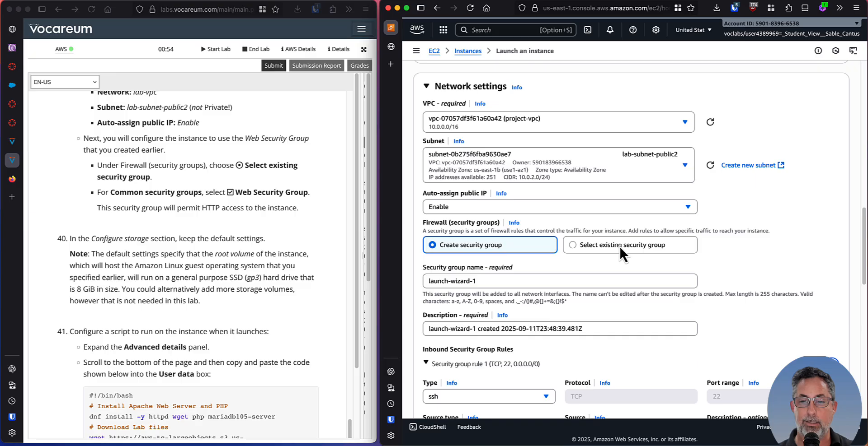
click(585, 244)
scroll(602, 245, down, 1)
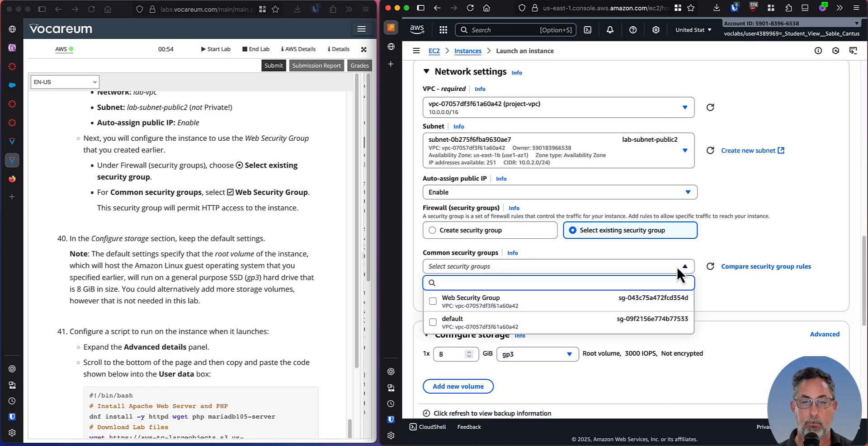
click(434, 302)
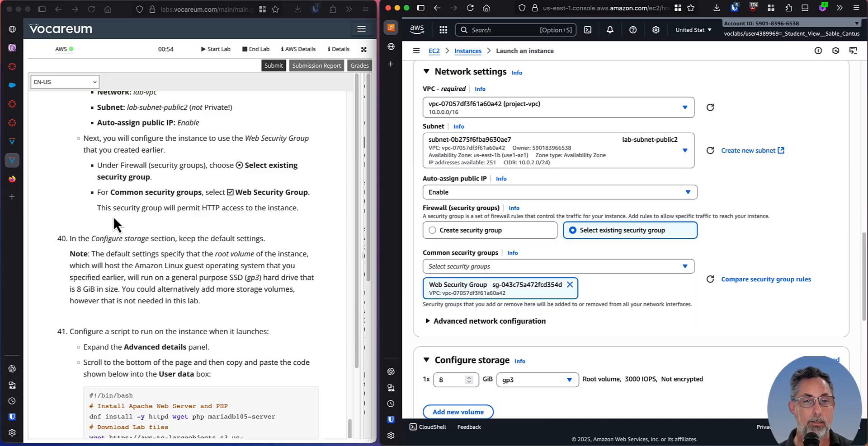
Compare lab step 40's storage guidance with the root volume settings under Configure storage in the launch form.
scroll(123, 208, down, 3)
scroll(130, 197, down, 5)
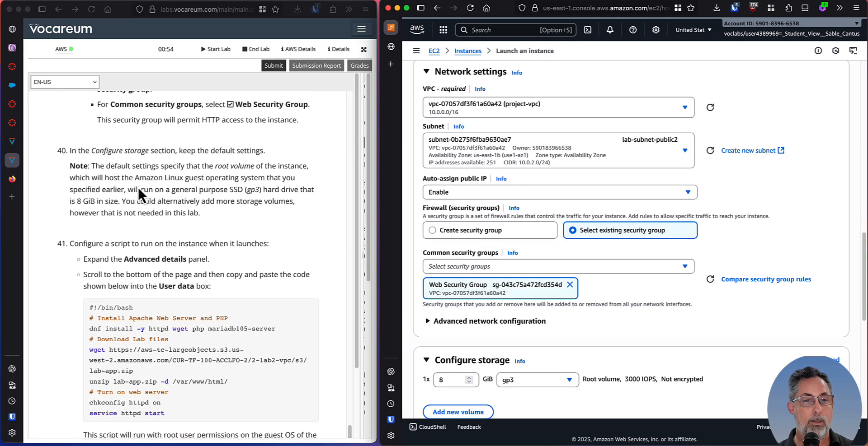
scroll(95, 131, down, 1)
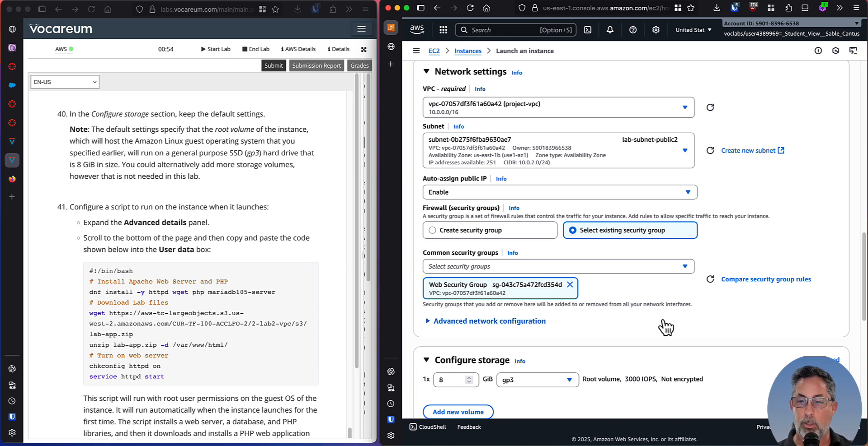
scroll(674, 289, down, 5)
scroll(668, 278, down, 3)
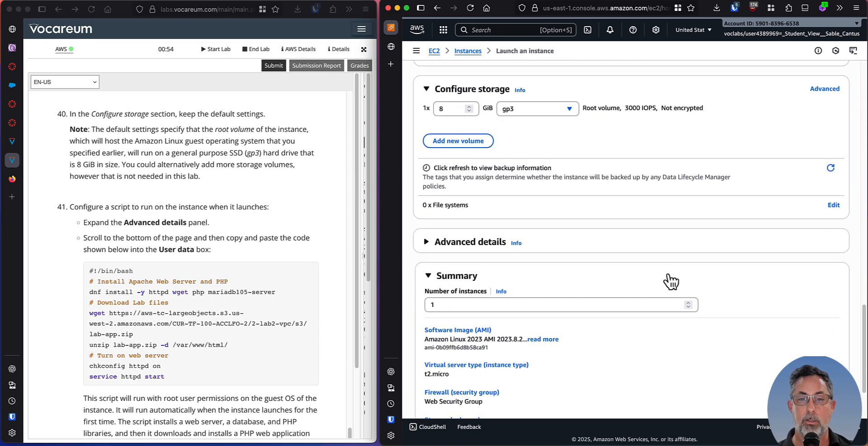
scroll(667, 274, up, 1)
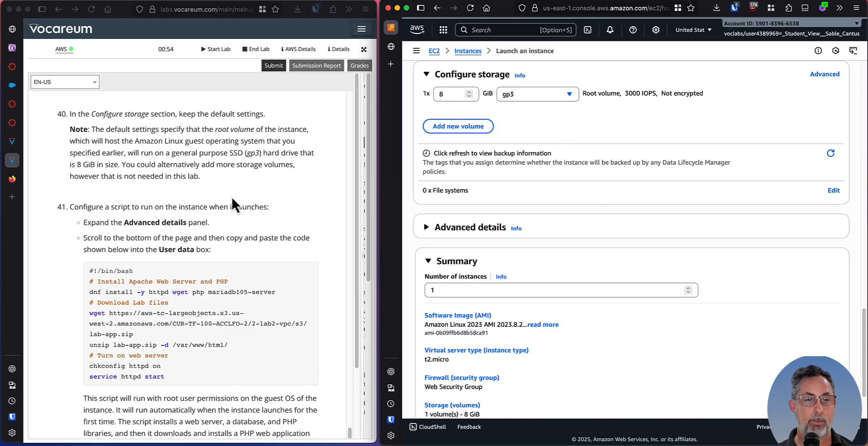
Read through lab step 41 and expand the Advanced details section of the launch form.
click(194, 171)
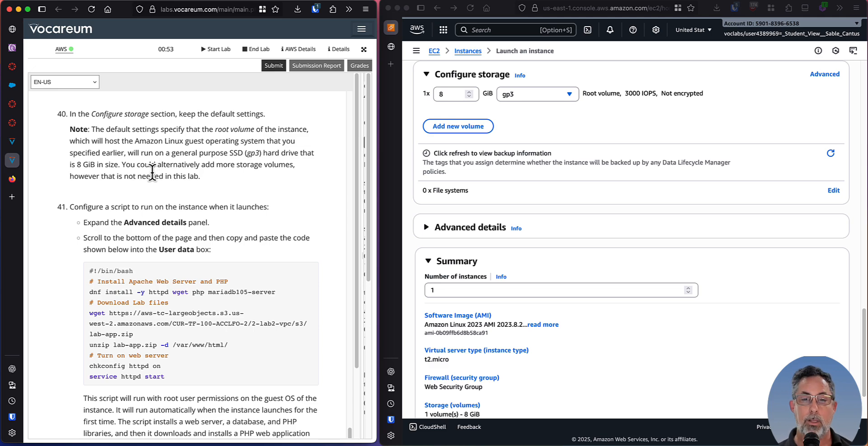
scroll(208, 177, down, 1)
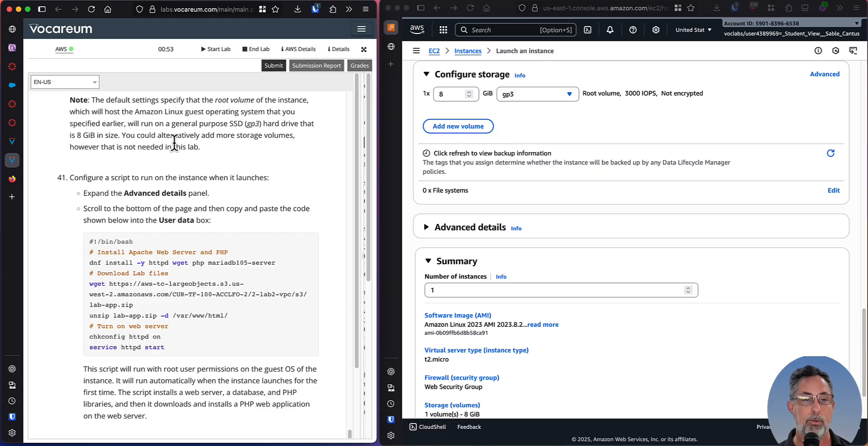
scroll(216, 170, down, 1)
scroll(216, 170, down, 2)
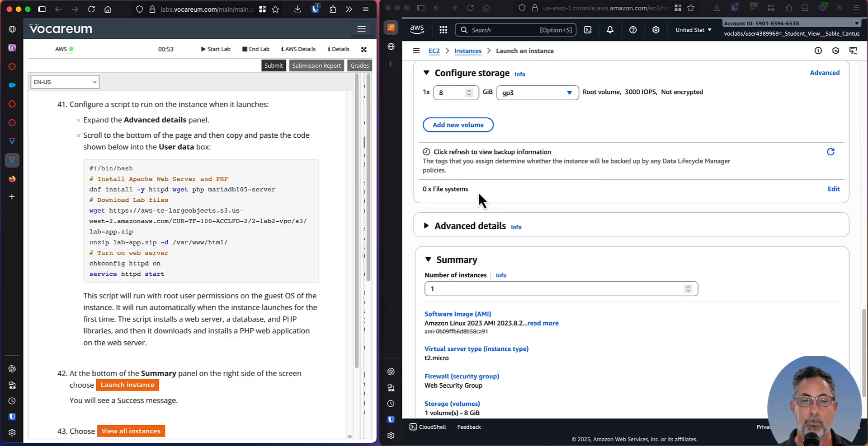
scroll(478, 191, down, 1)
click(425, 221)
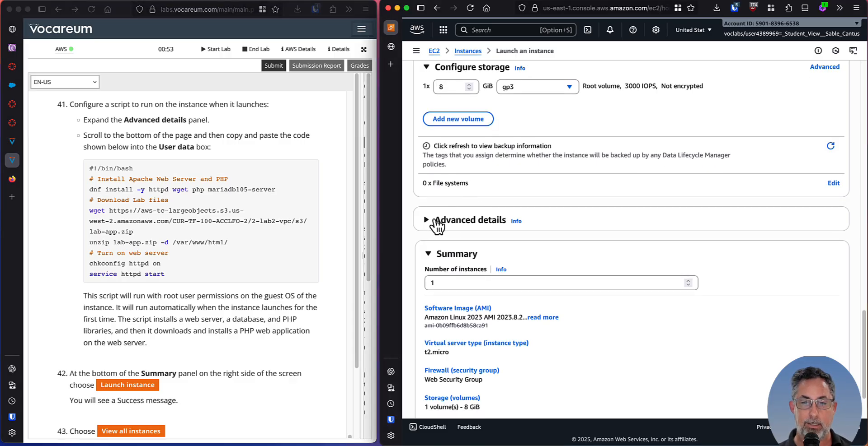
click(424, 221)
Copy the whole bash script from lab step 41 into the instance's User data field.
scroll(709, 248, down, 3)
scroll(728, 265, down, 3)
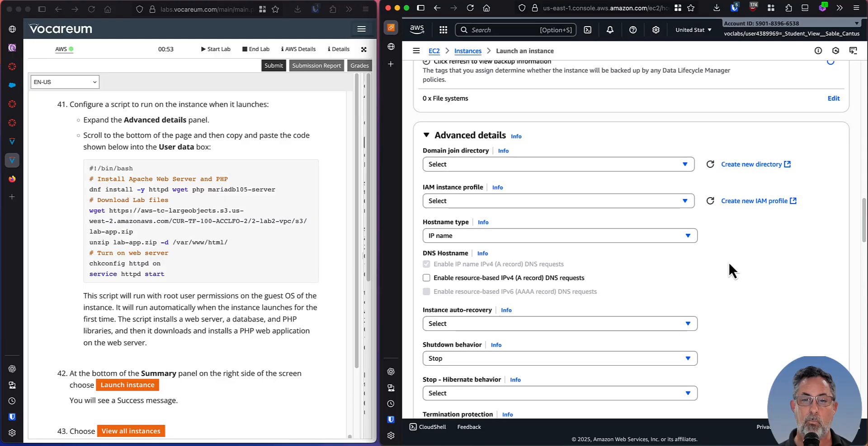
click(108, 127)
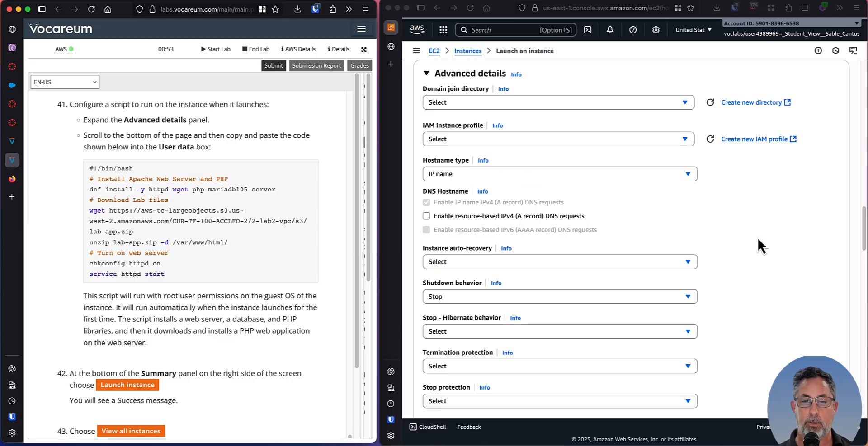
scroll(735, 195, down, 5)
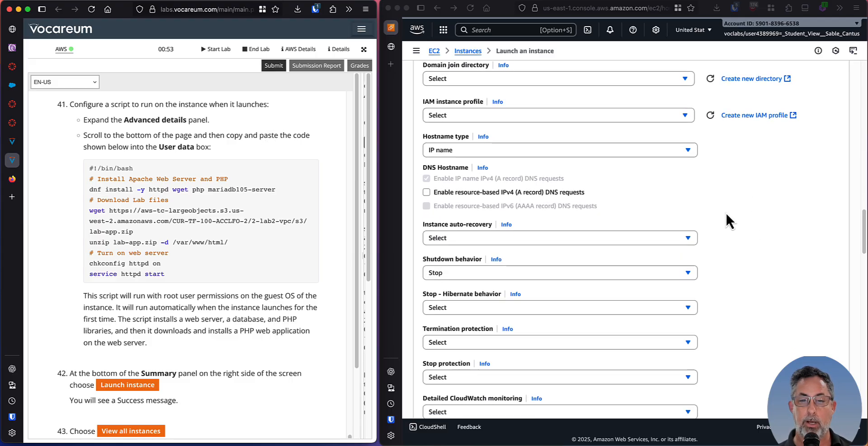
scroll(733, 223, down, 14)
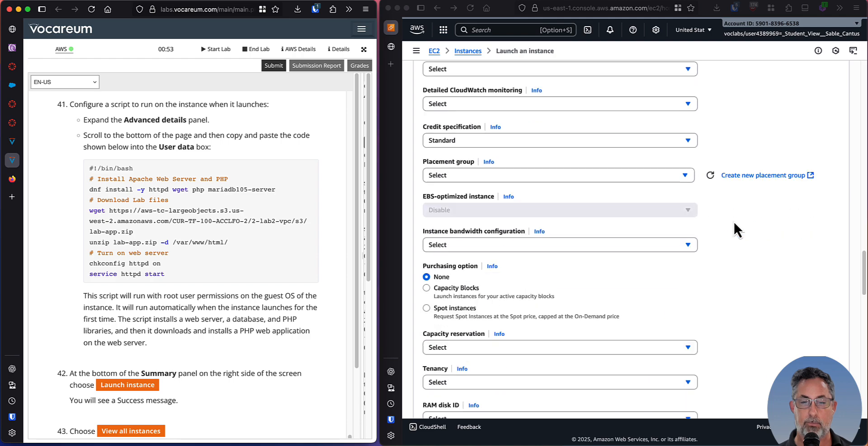
scroll(734, 223, down, 12)
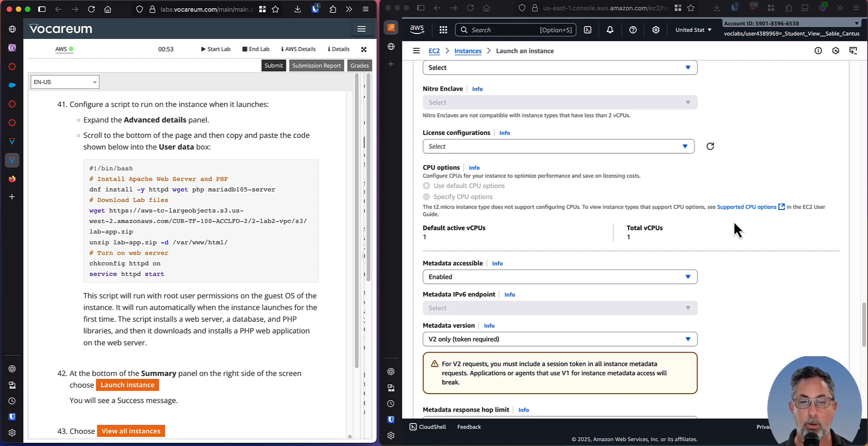
scroll(733, 221, down, 6)
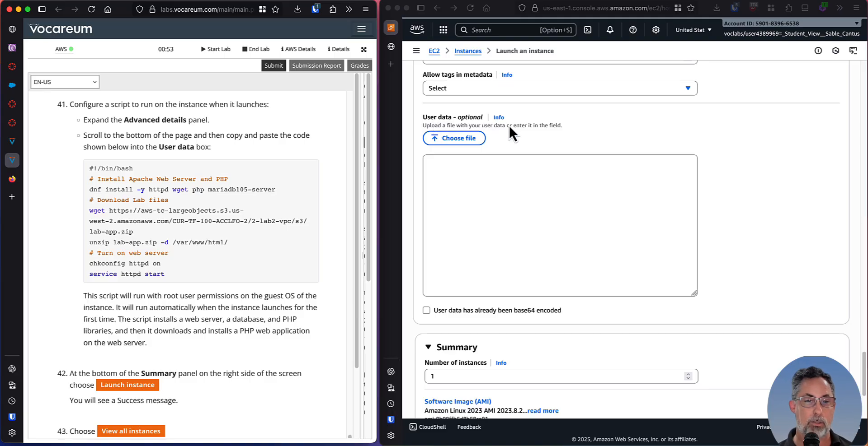
click(547, 140)
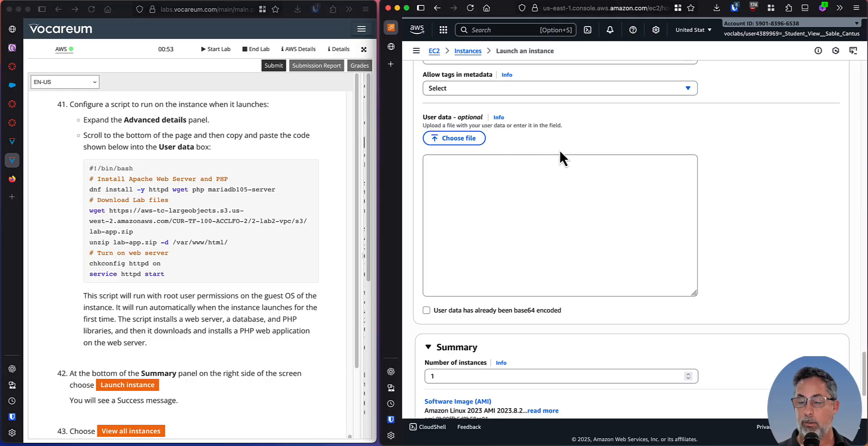
click(164, 240)
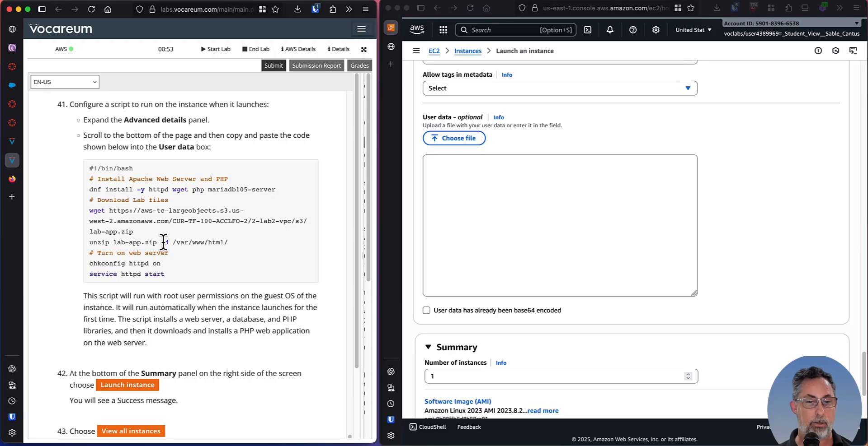
drag(173, 276, 85, 168)
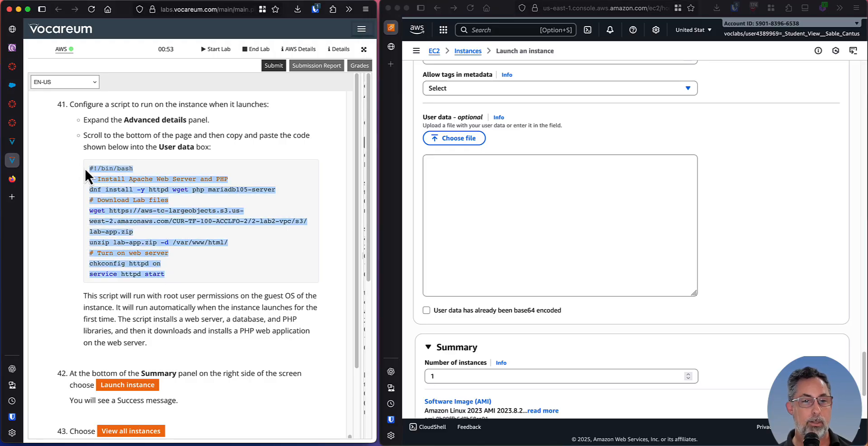
key(super+c)
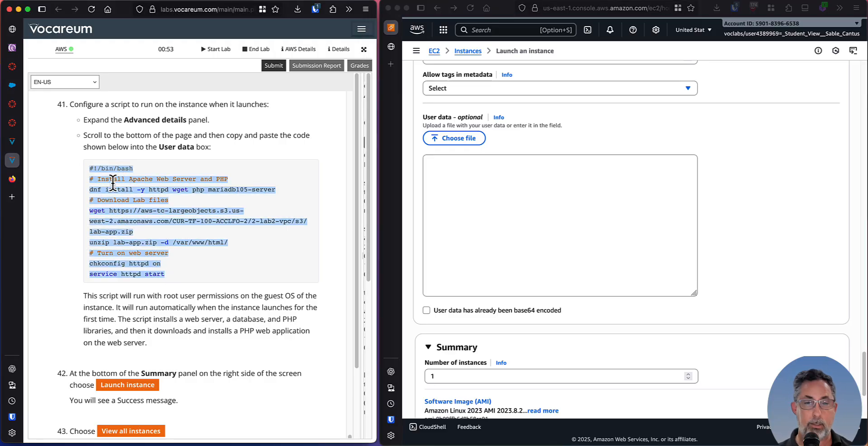
click(466, 183)
key(super+v)
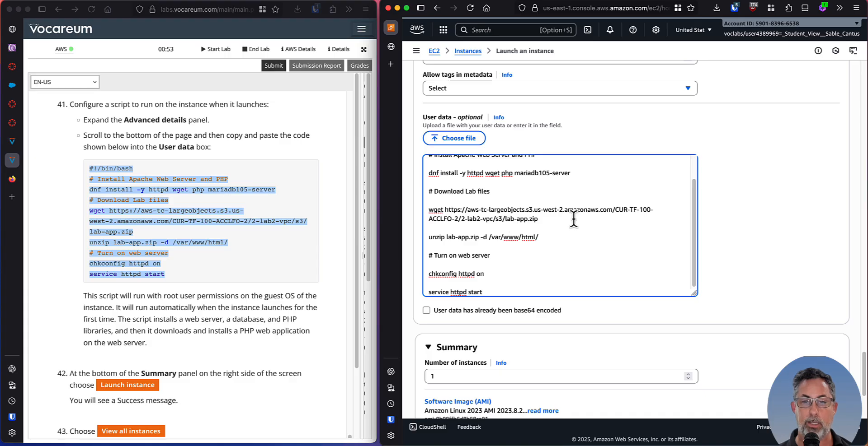
Enlarge the User data text box so the whole pasted script fits inside it.
scroll(548, 212, up, 5)
scroll(747, 199, down, 1)
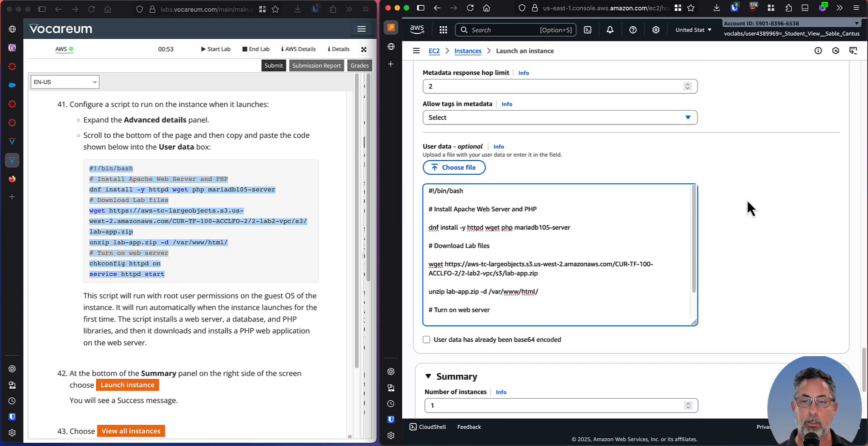
drag(693, 324, 693, 392)
scroll(735, 181, down, 1)
scroll(735, 178, down, 3)
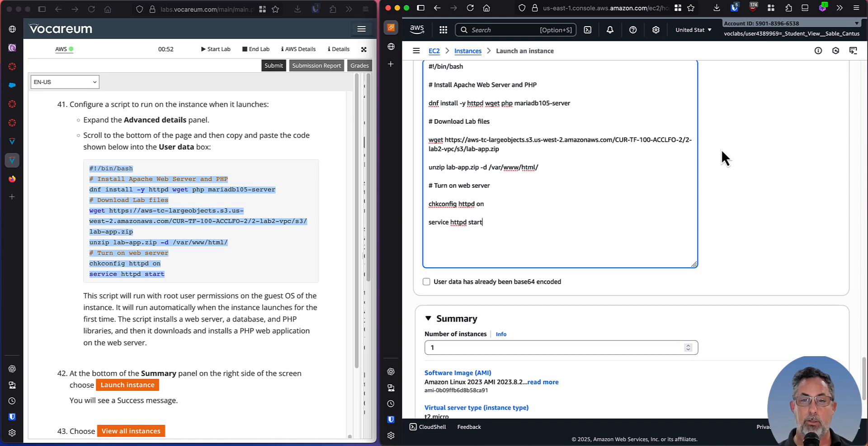
Remove the blank line between #!/bin/bash and the Install Apache Web Server and PHP comment in the user data script.
scroll(721, 148, up, 1)
click(455, 111)
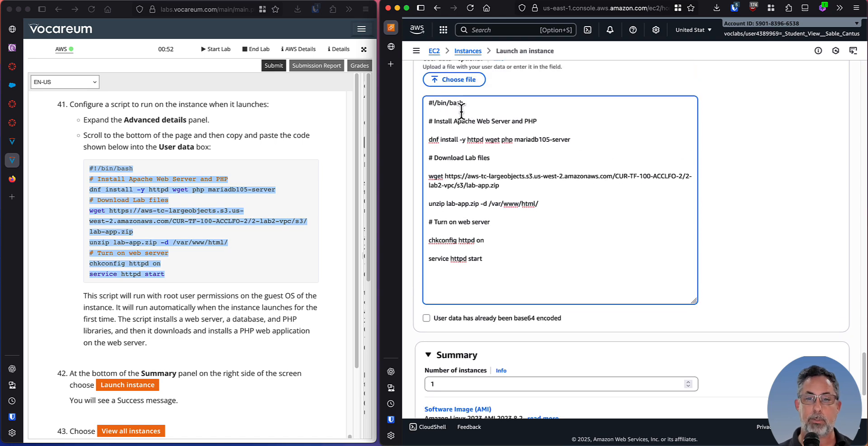
key(Delete)
key(Down)
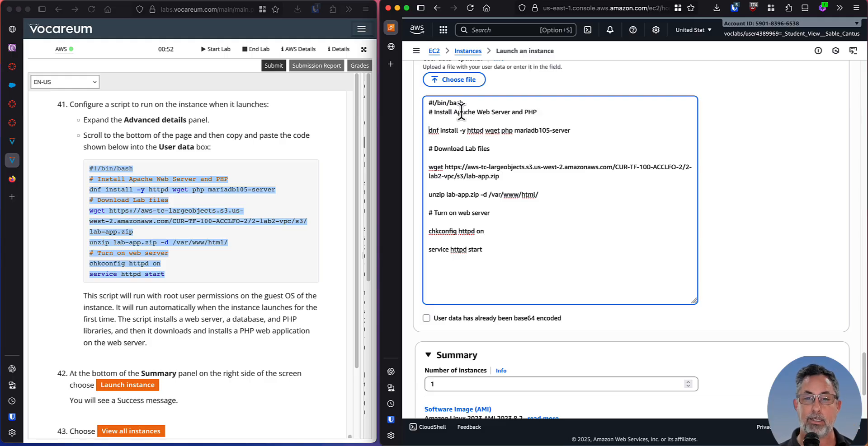
Go through the packages in the script's dnf install line: httpd, wget, php and mariadb105-server.
double_click(475, 131)
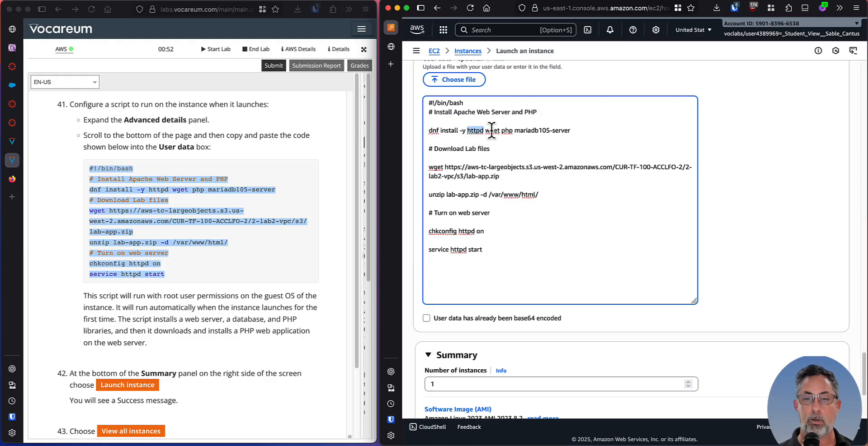
double_click(492, 130)
double_click(507, 131)
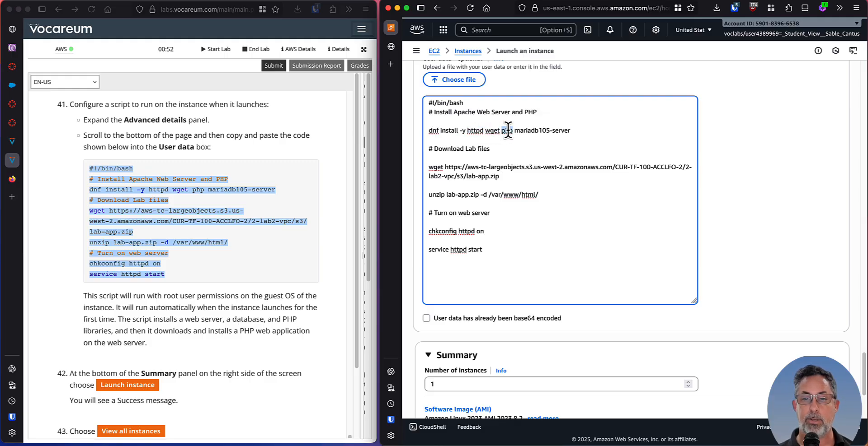
double_click(532, 131)
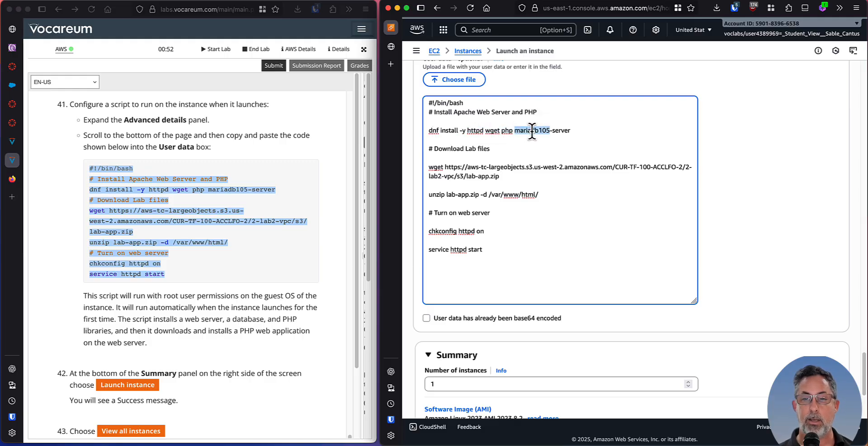
click(257, 199)
click(573, 130)
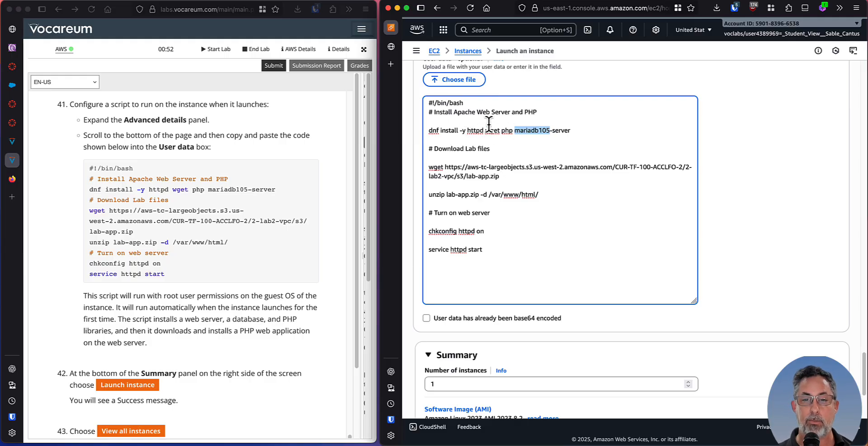
Remove the blank lines below the Download Lab files and Install Apache Web Server and PHP comments in the user data script.
click(470, 155)
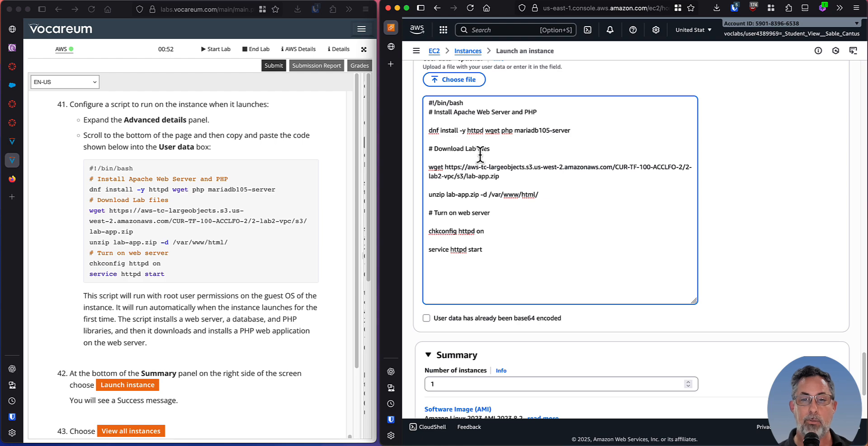
key(Delete)
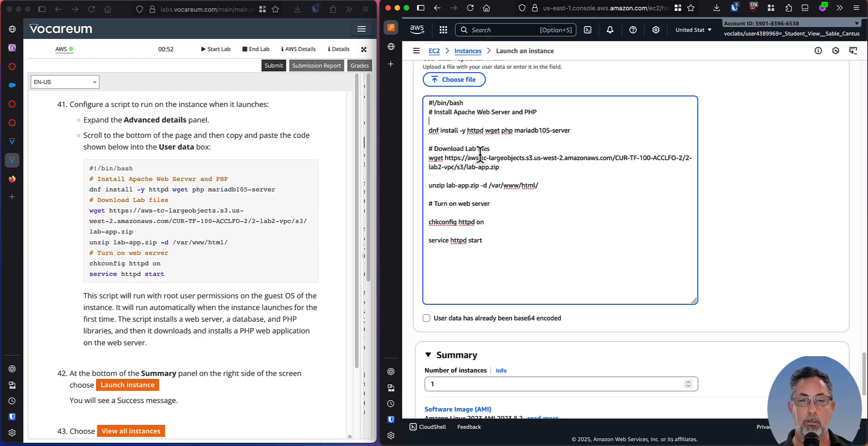
key(Delete)
key(Down)
key(Down)
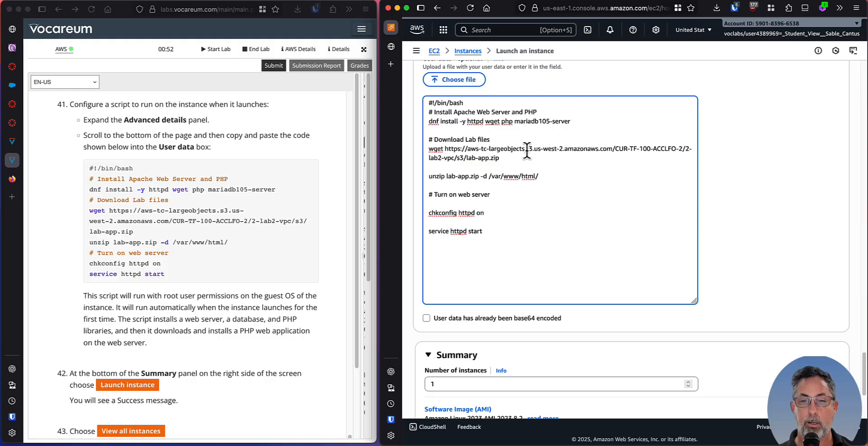
Add the comment "# Download lab html file" below the wget command for lab-app.zip, separated by a blank line.
drag(526, 151, 560, 152)
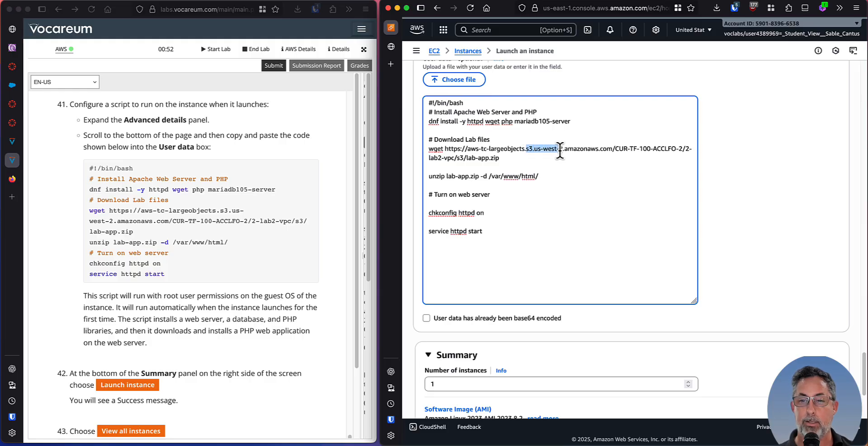
click(607, 150)
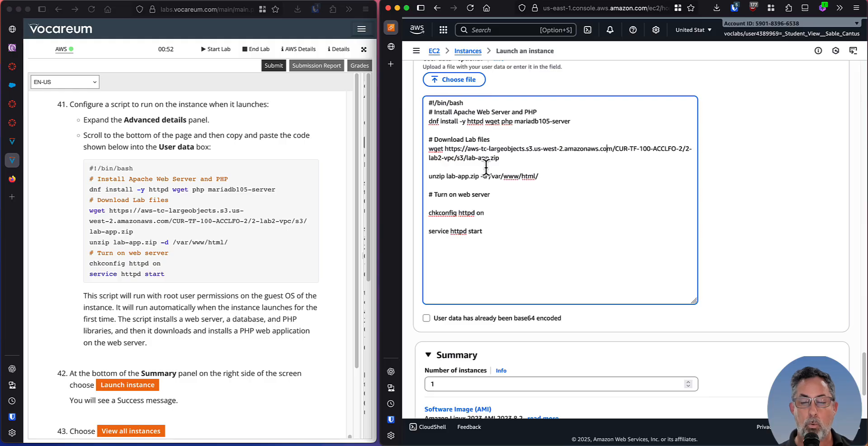
click(510, 157)
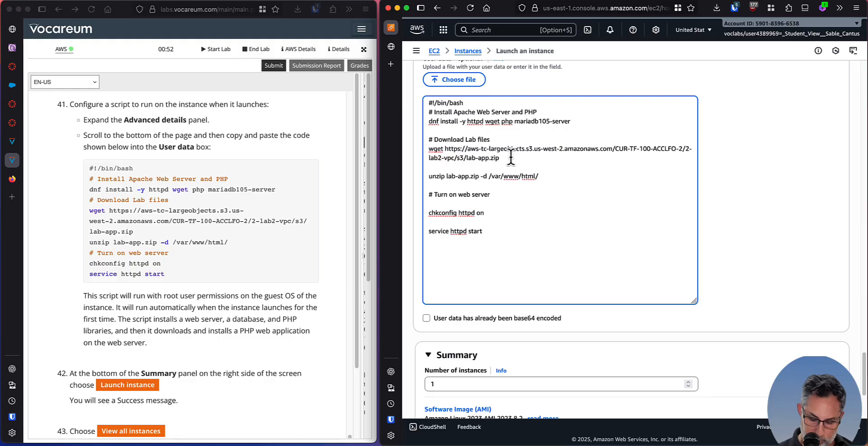
key(Return)
key(Return)
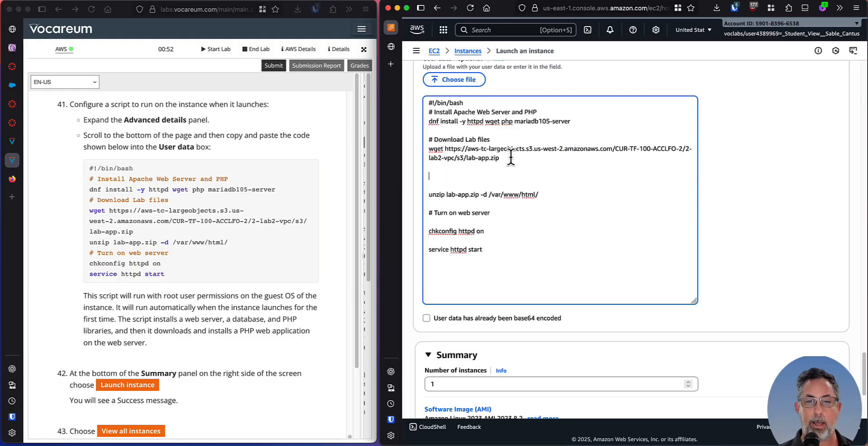
text(# Downl)
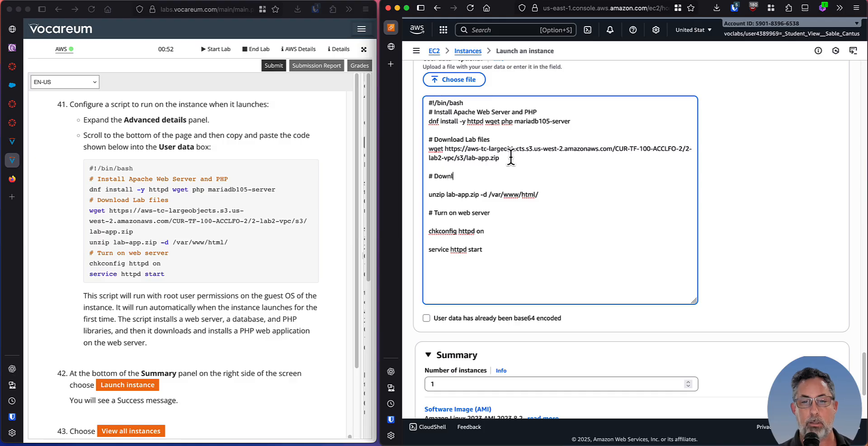
text(oad lab html file)
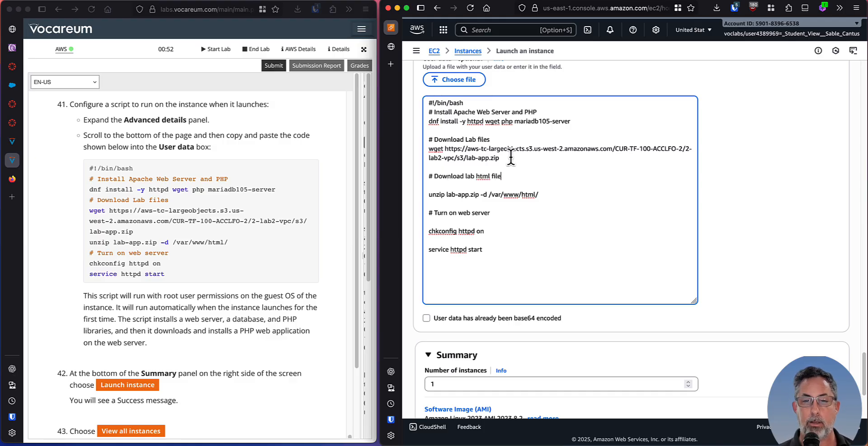
key(Return)
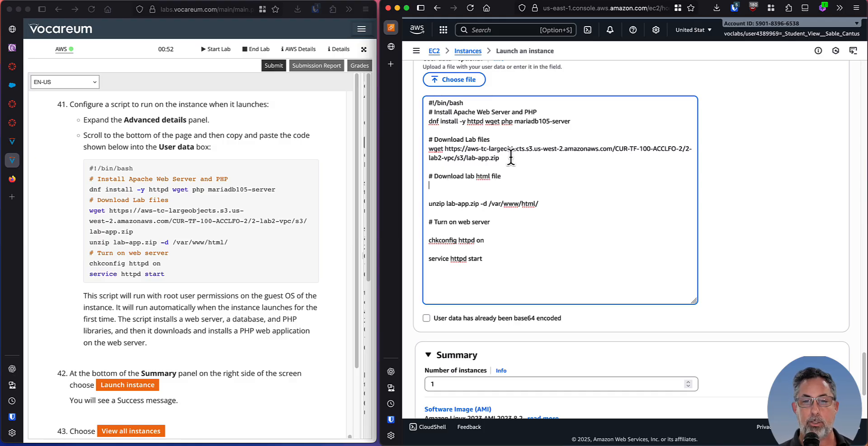
text(wget)
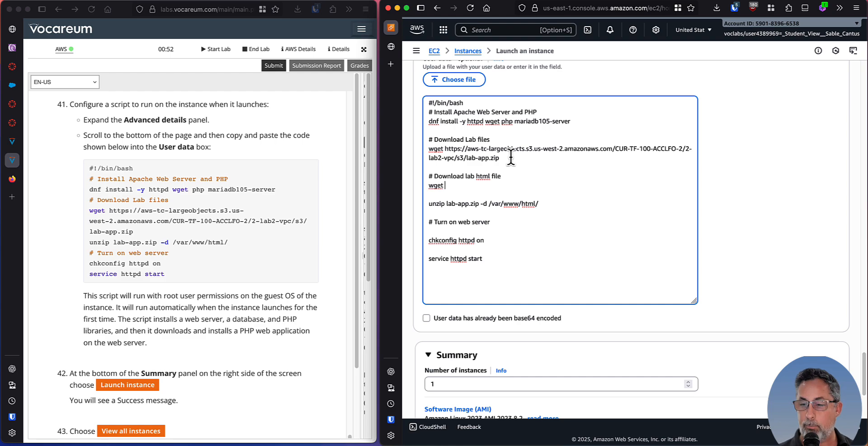
click(750, 445)
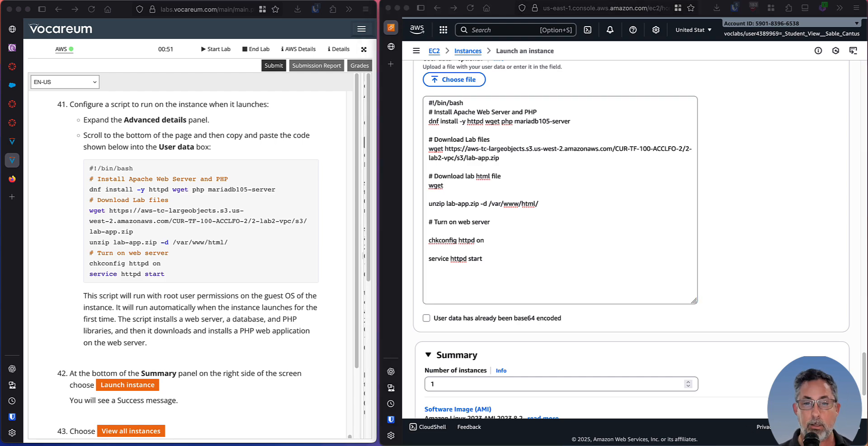
click(460, 185)
text(https://s3-us-west-1.amazonaws.com/files.3cmedia/u_673/29280/sable_lab.html.zip)
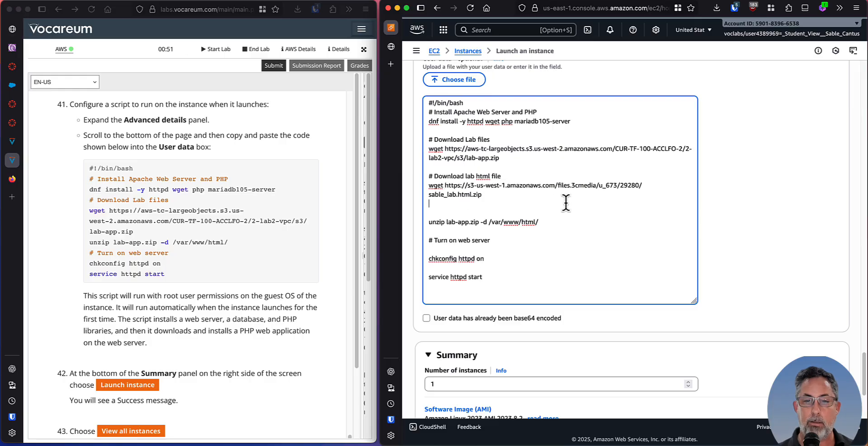
key(Delete)
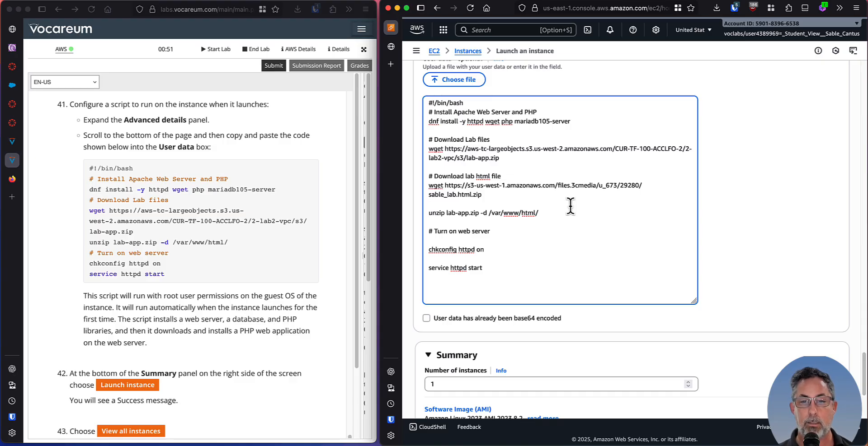
Move the lab html file comment and its wget command below the unzip lab-app.zip line.
key(shift+Down)
key(shift+Down)
key(shift+Down)
key(super+c)
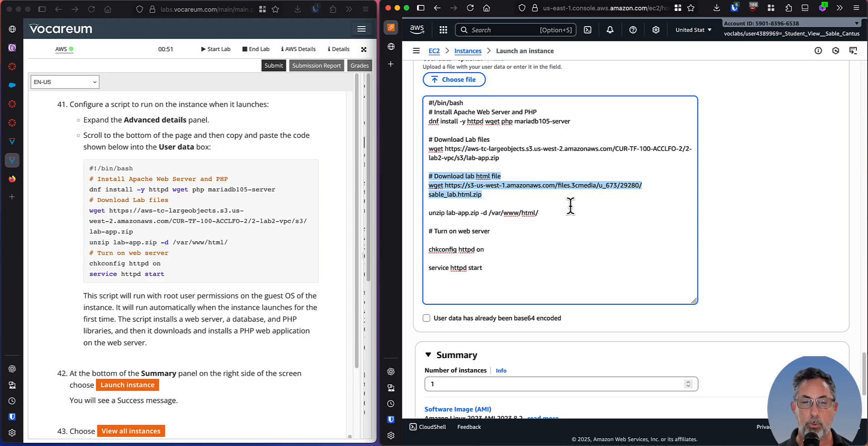
key(BackSpace)
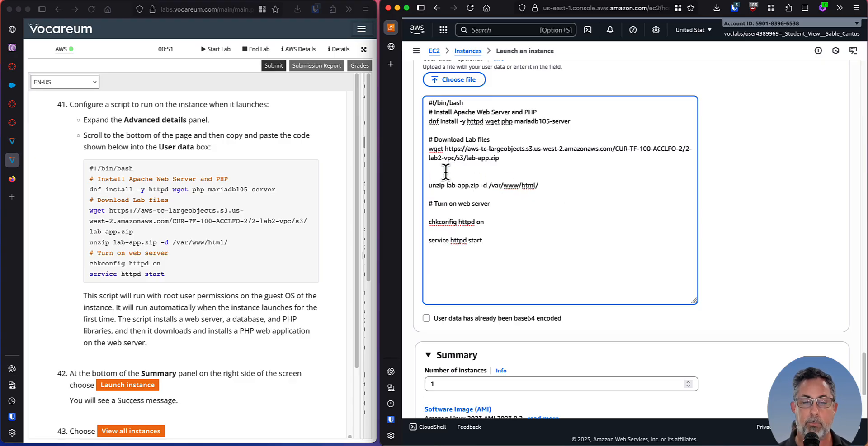
key(Delete)
key(Return)
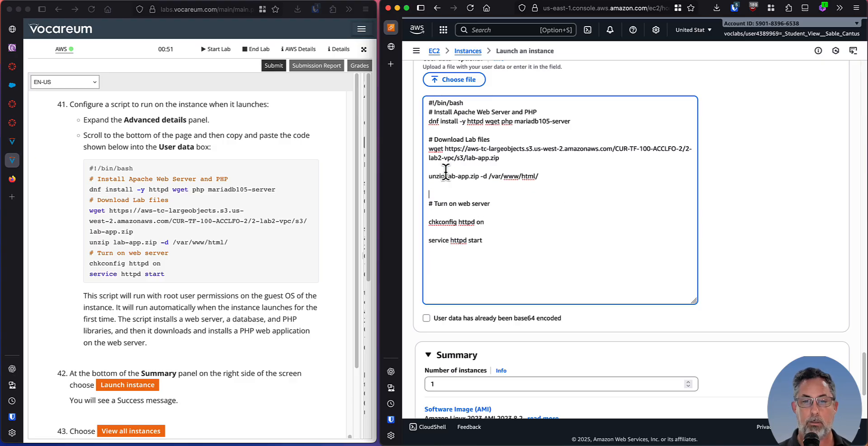
key(super+v)
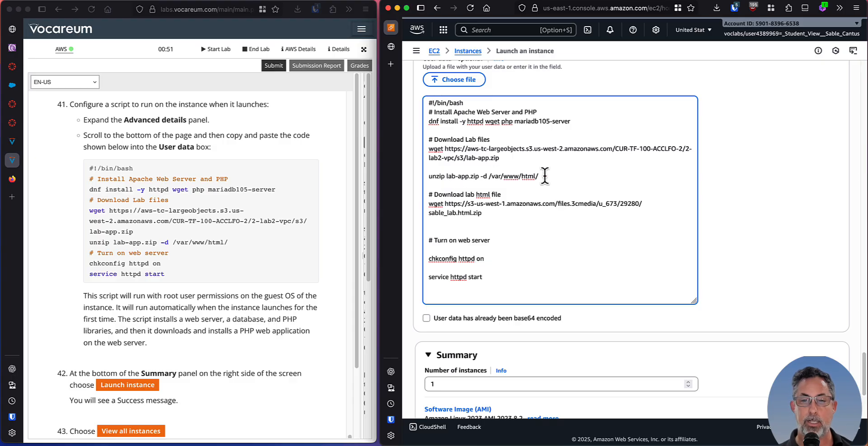
Add the line "unzip sable_lab.html.zip -d /var/www/html/" below the second wget command, with a blank line between them.
drag(544, 176, 480, 176)
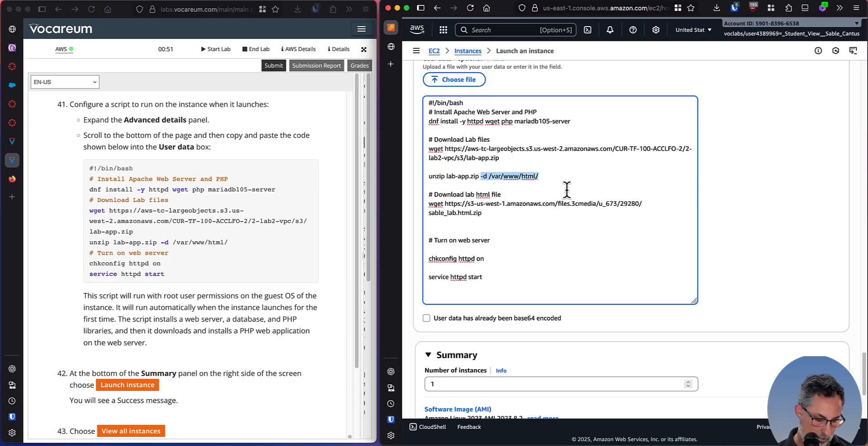
click(454, 223)
key(Return)
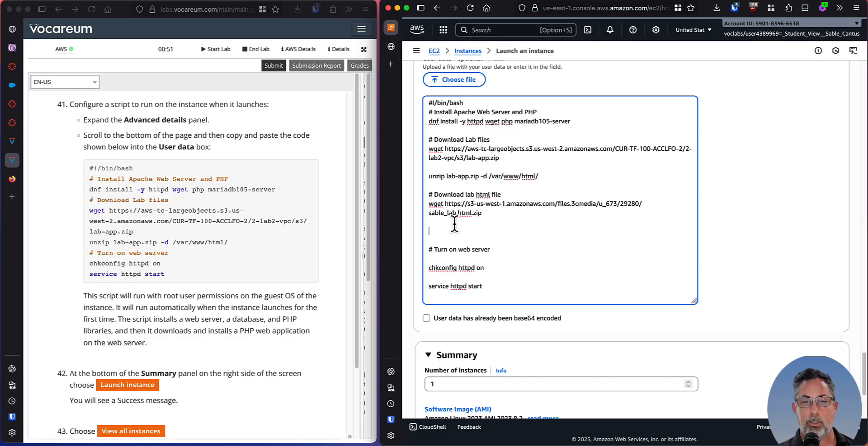
text(unzip)
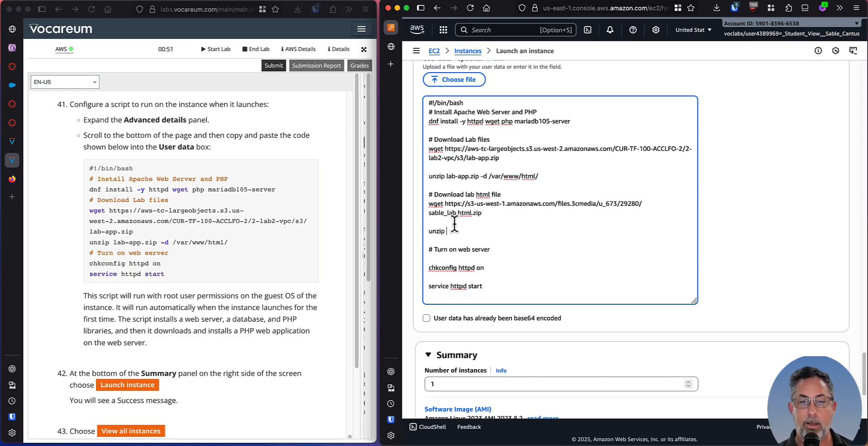
text( sable_)
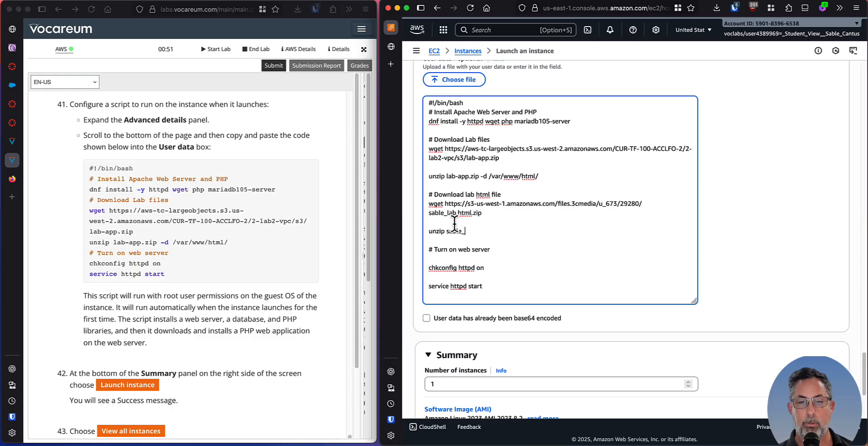
text(lab.h)
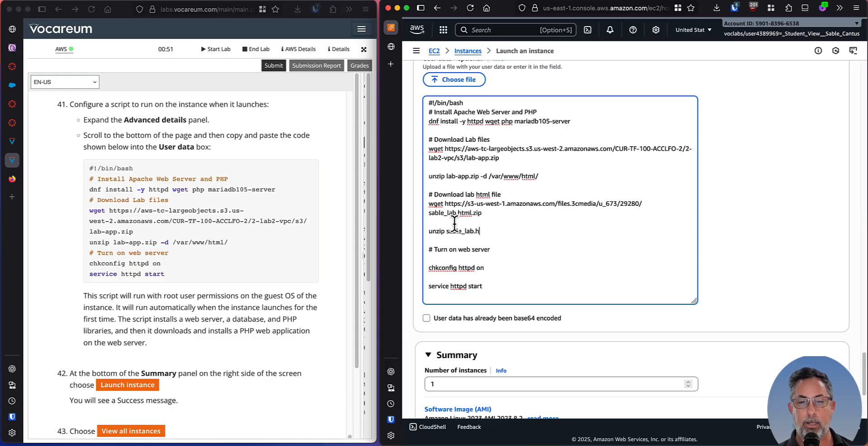
text(tml.zip )
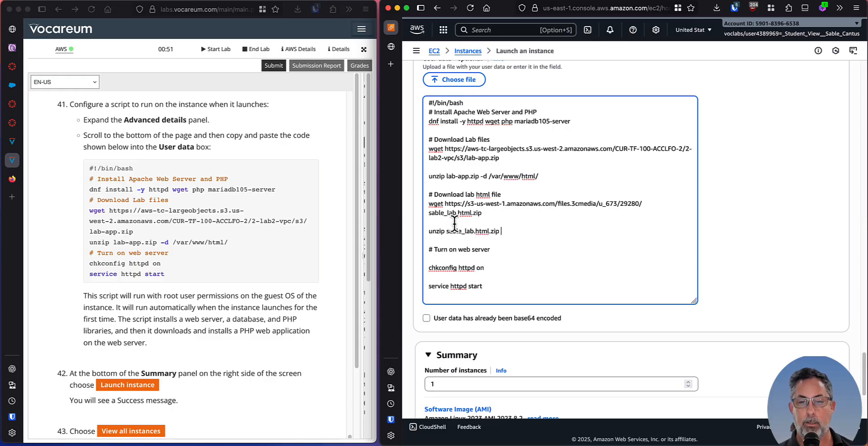
text(-d /var/www/html/)
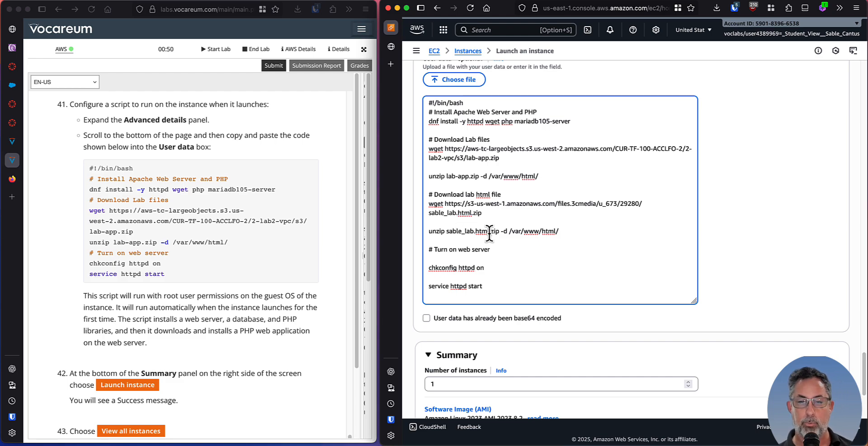
Remove the blank line between the Turn on web server comment and the chkconfig httpd on command.
scroll(508, 219, down, 2)
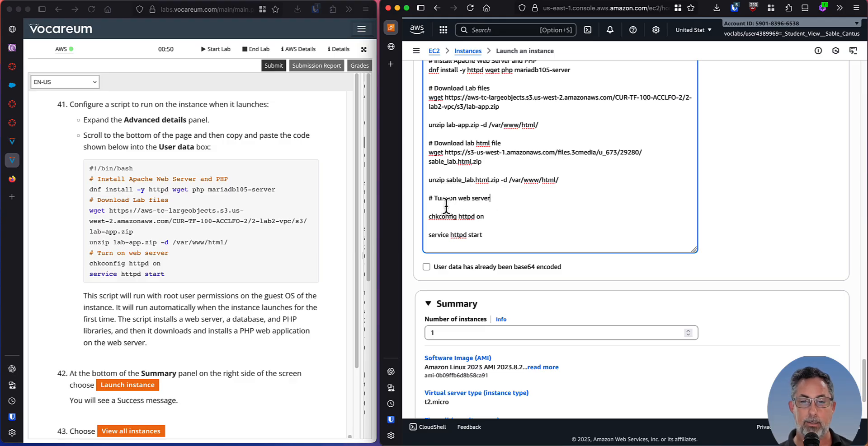
click(508, 211)
key(Delete)
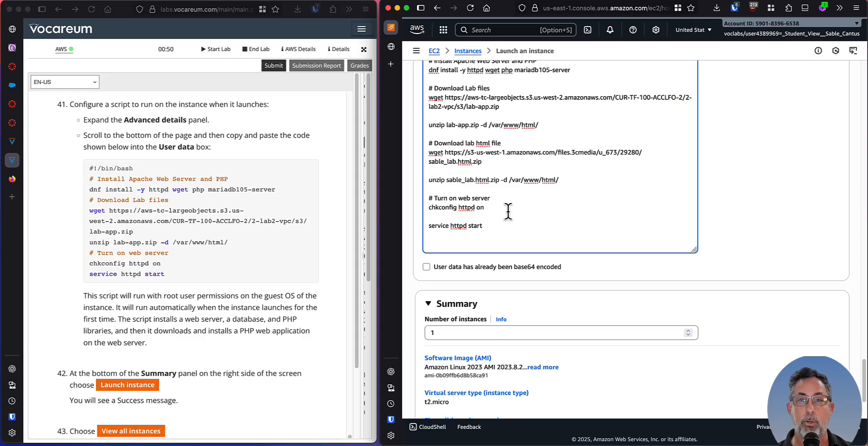
key(Up)
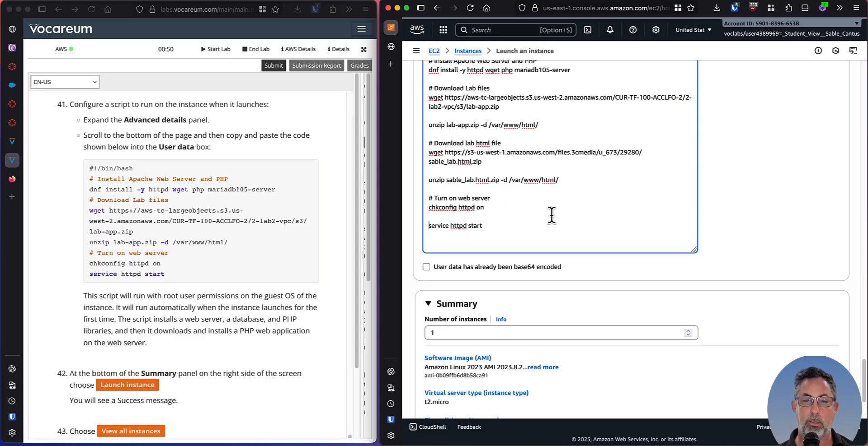
Review the added block that downloads and unzips sable_lab.html.zip in the user data script.
click(511, 167)
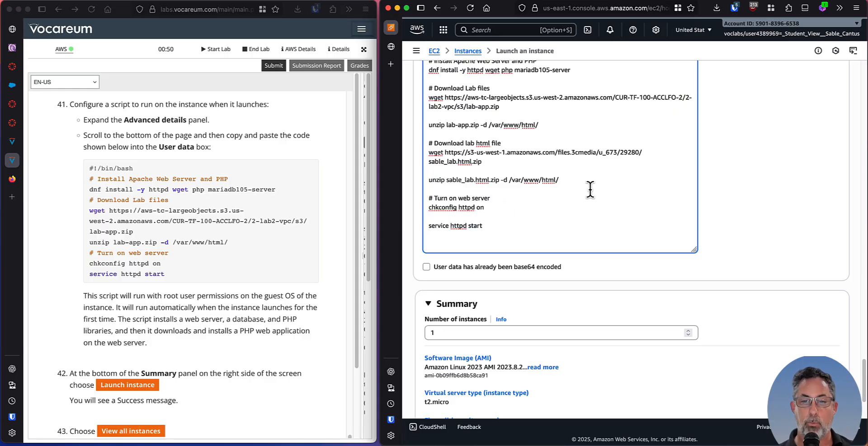
drag(583, 185, 414, 142)
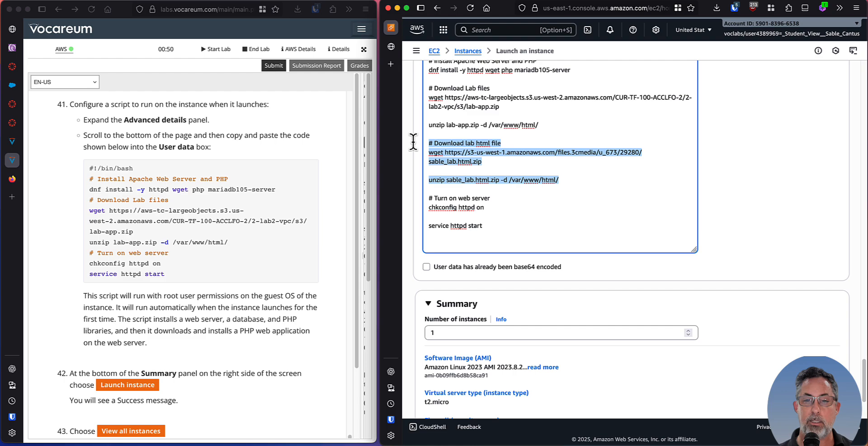
click(529, 169)
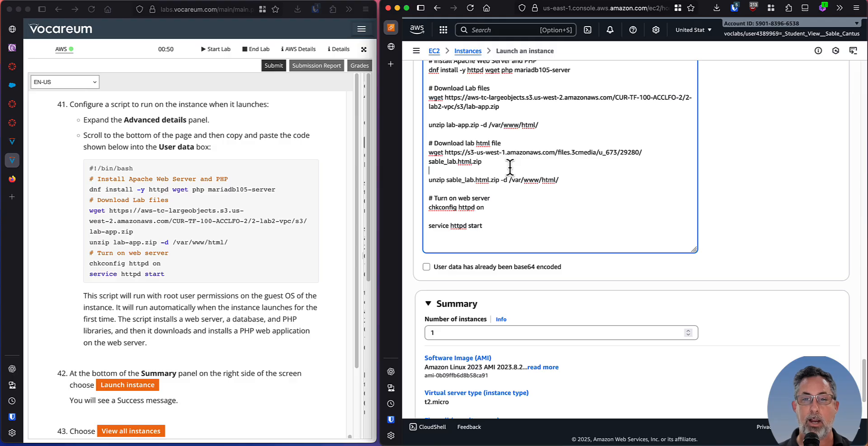
Launch the Web Server 1 instance with the configured user data script, following lab step 42.
click(247, 220)
scroll(248, 225, down, 2)
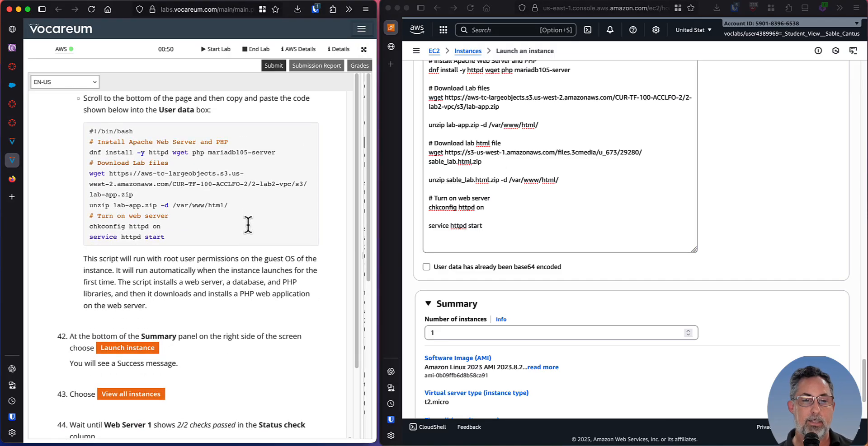
scroll(253, 230, down, 8)
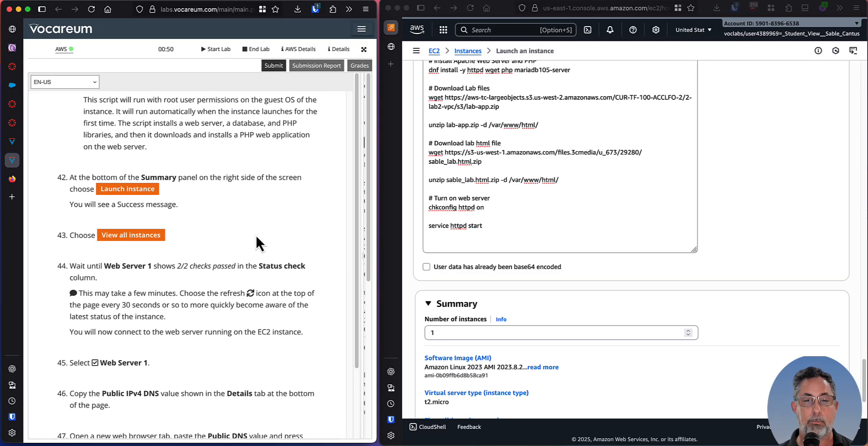
scroll(256, 234, down, 1)
scroll(249, 226, down, 2)
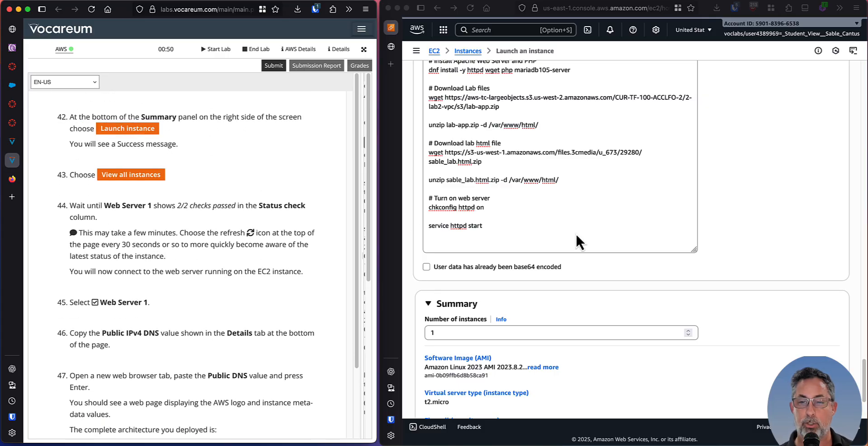
click(725, 242)
scroll(723, 240, down, 3)
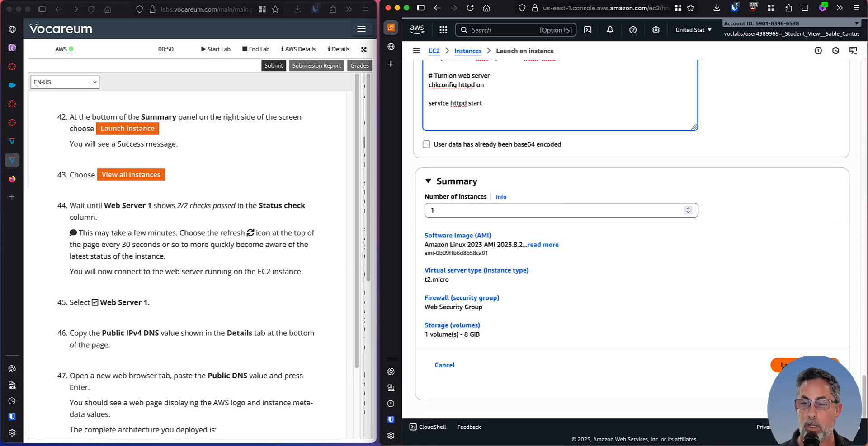
click(784, 368)
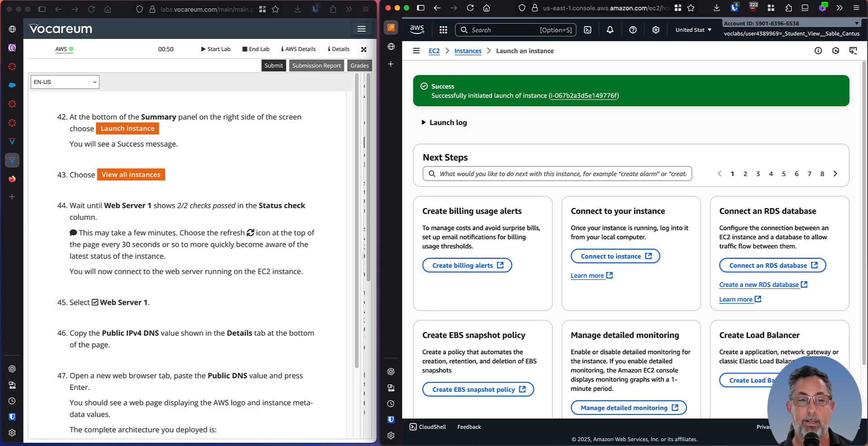
Expand the launch log of the new instance to check its launch requests.
scroll(147, 234, down, 3)
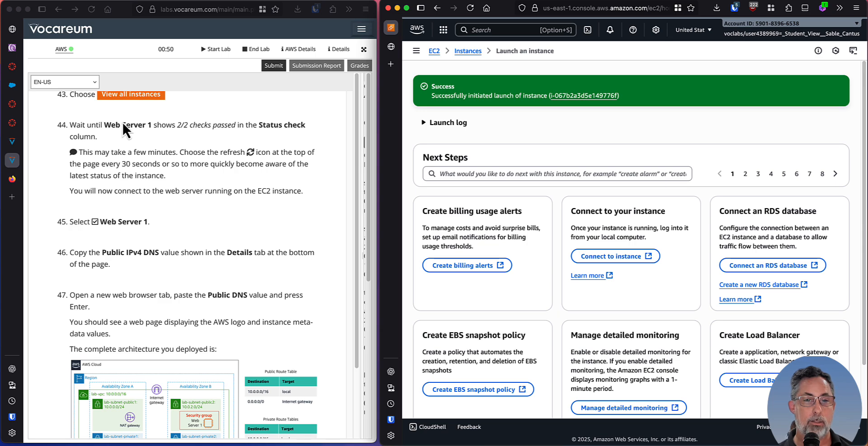
click(174, 126)
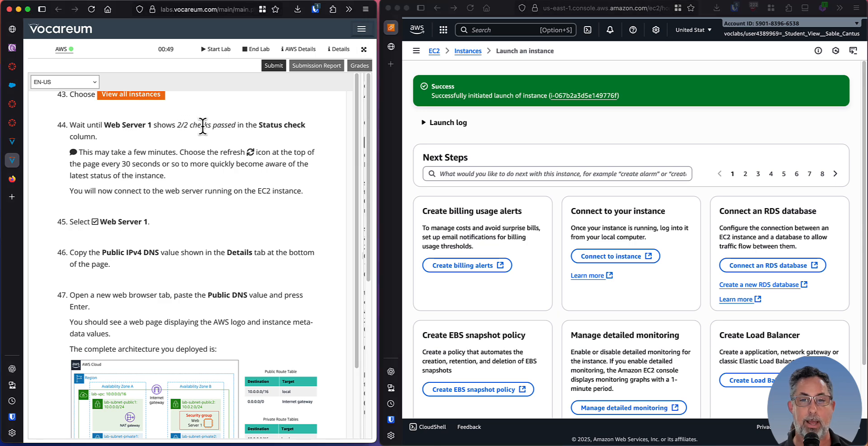
click(457, 126)
click(442, 124)
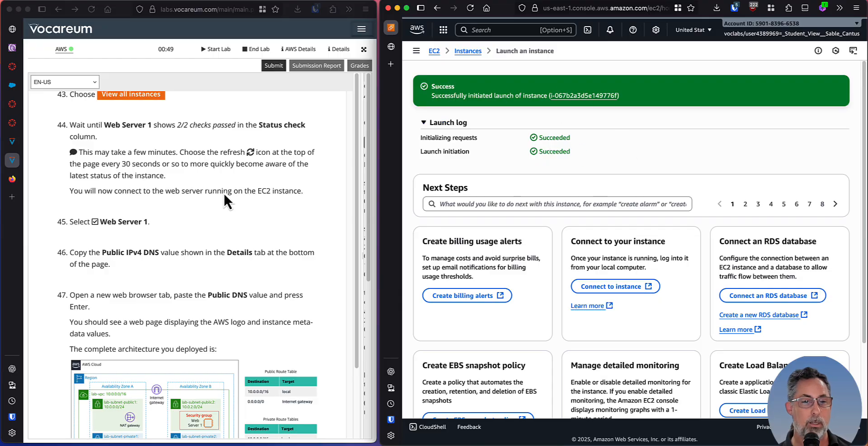
Read lab steps 43 to 47 and open the list of all EC2 instances.
scroll(223, 196, down, 2)
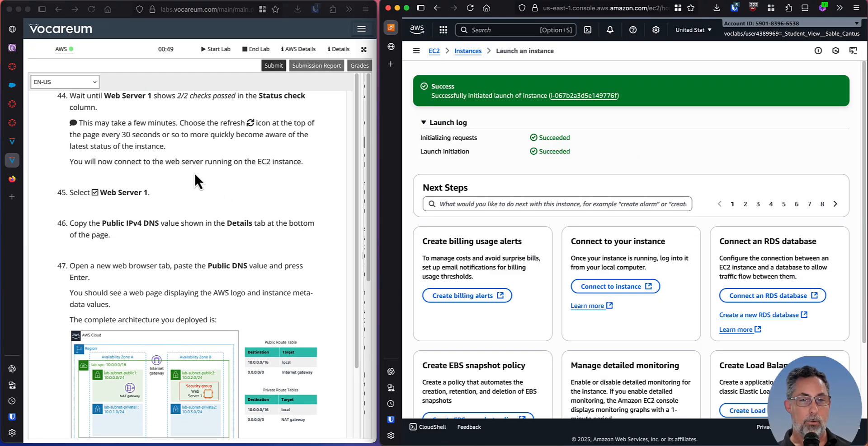
scroll(167, 156, up, 1)
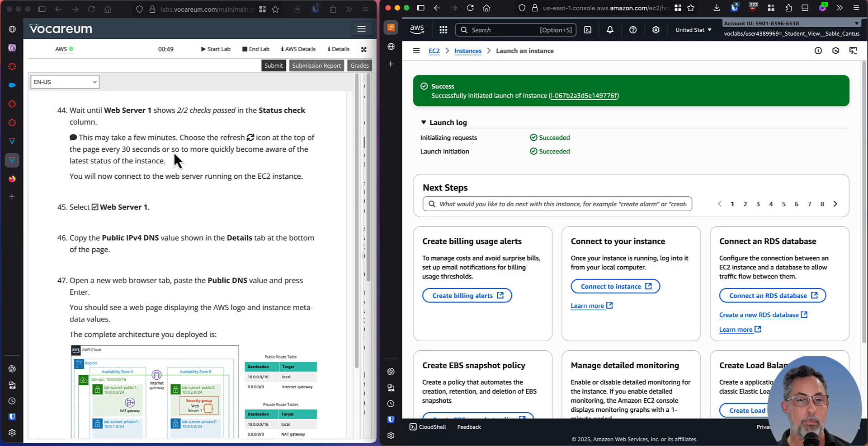
scroll(176, 149, down, 2)
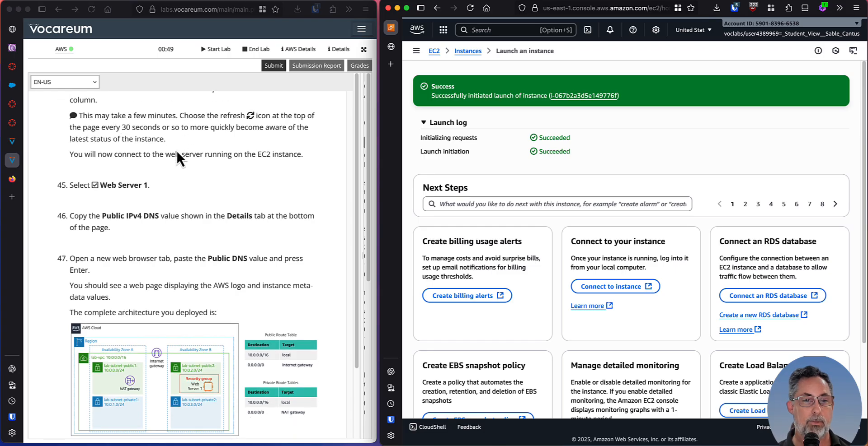
scroll(155, 161, down, 1)
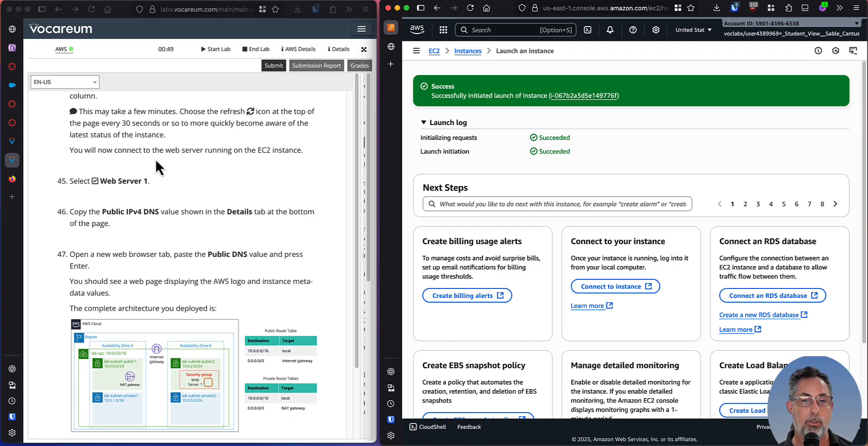
scroll(155, 158, down, 3)
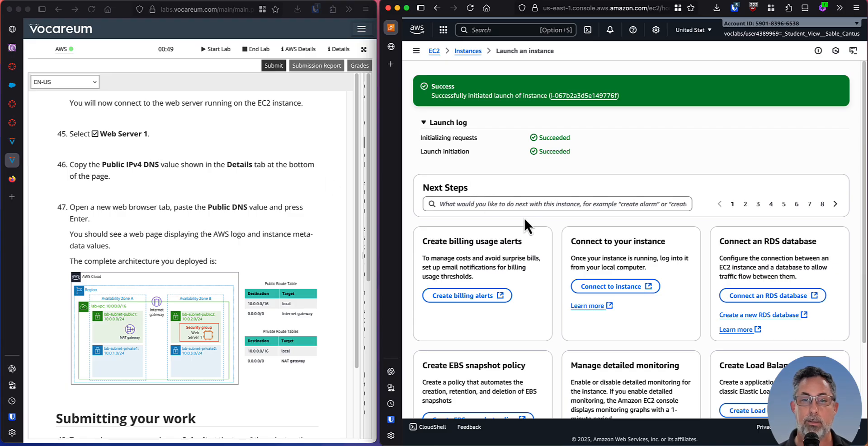
scroll(532, 232, down, 4)
scroll(532, 231, up, 4)
scroll(531, 231, down, 2)
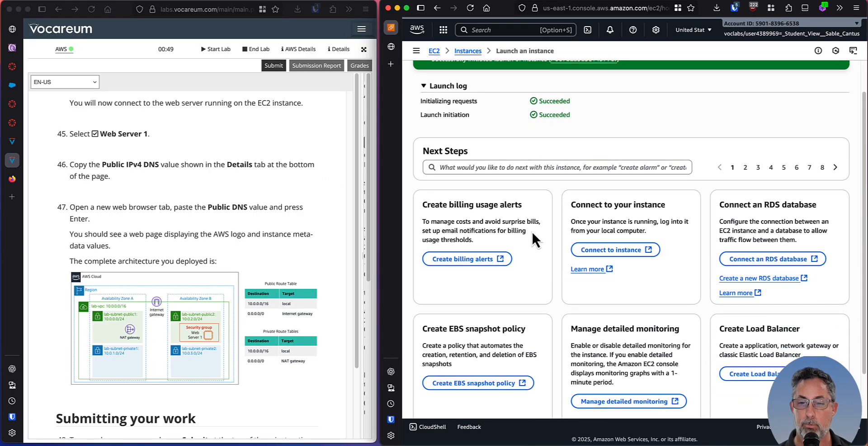
scroll(532, 237, down, 2)
scroll(532, 238, up, 3)
scroll(533, 238, down, 4)
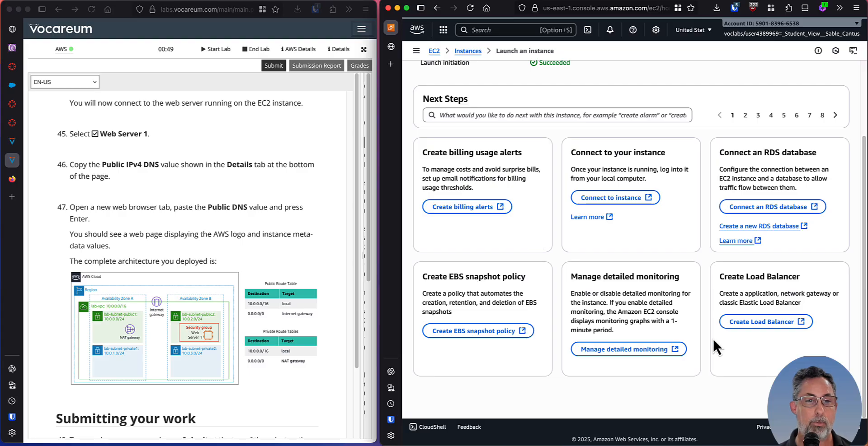
scroll(259, 192, up, 6)
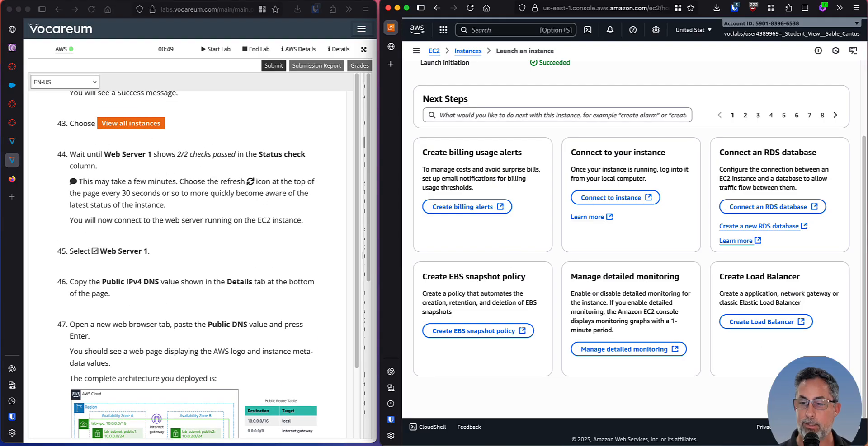
click(796, 392)
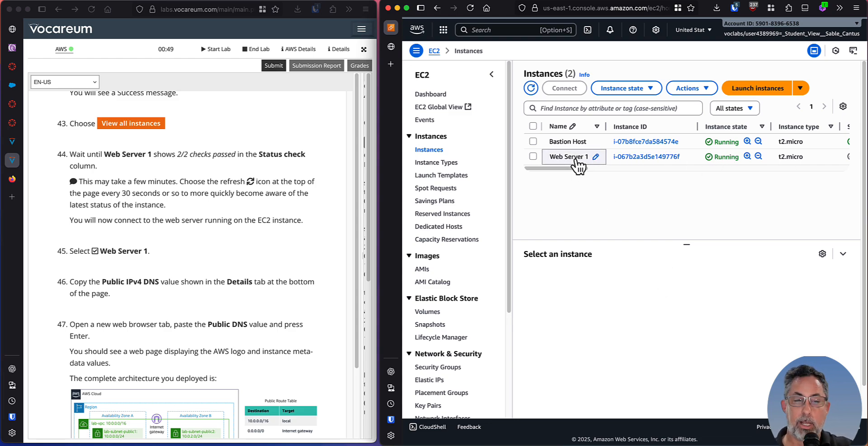
Select Web Server 1 in the instances list and enlarge its details view, collapsing the EC2 navigation.
scroll(187, 232, down, 4)
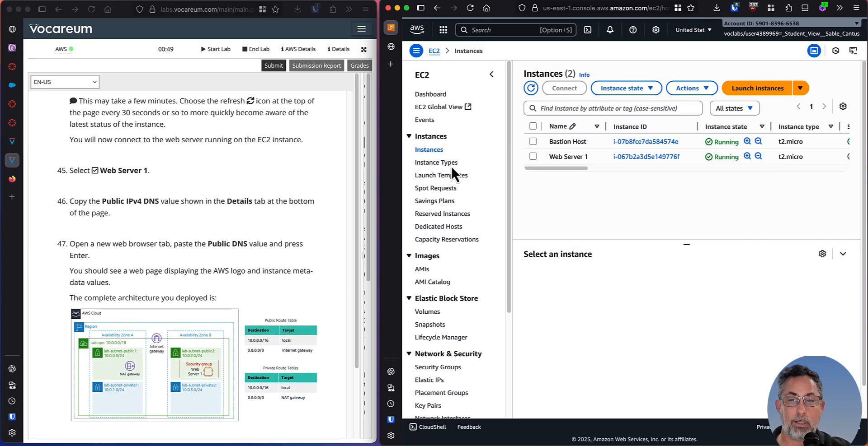
click(534, 157)
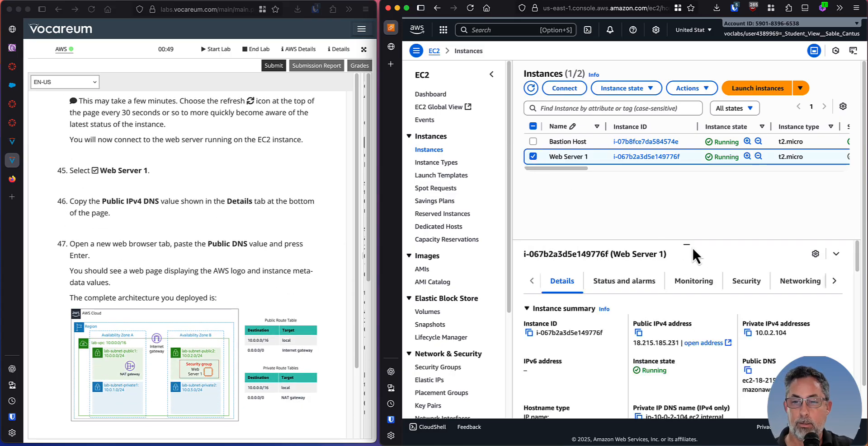
drag(686, 244, 687, 217)
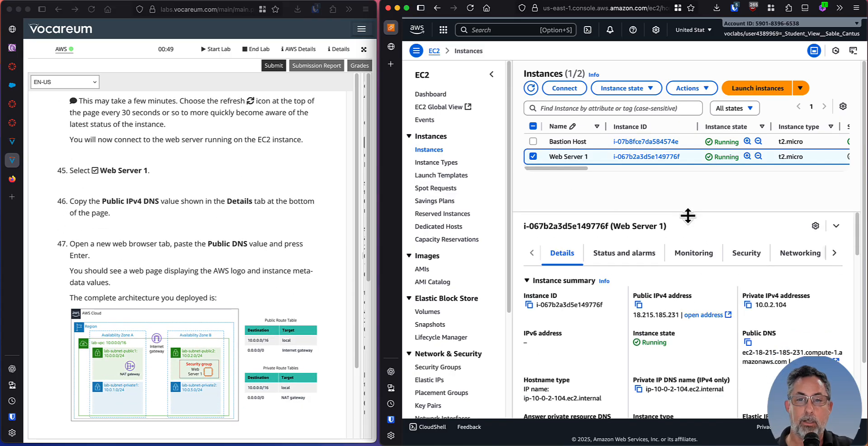
click(494, 74)
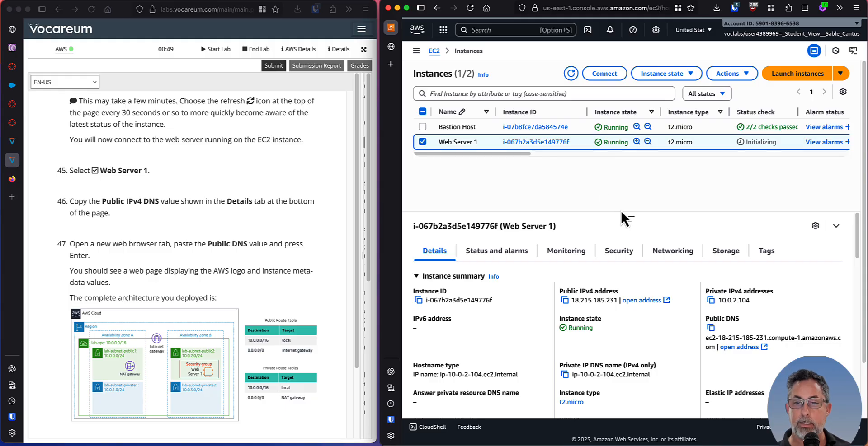
drag(629, 217, 627, 186)
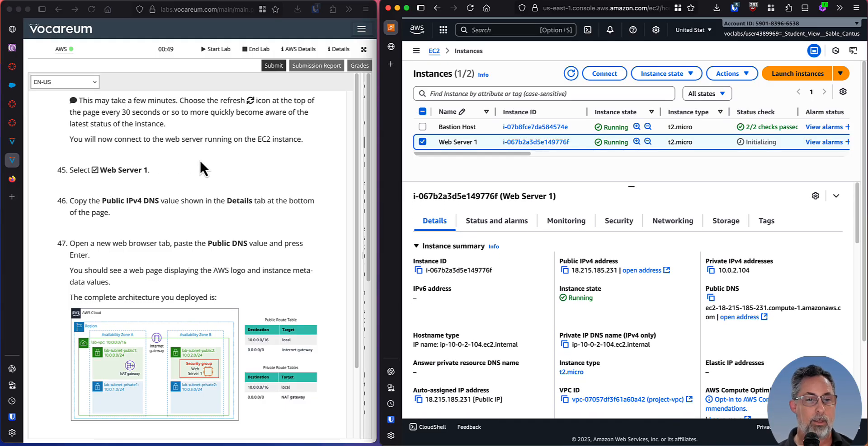
Try to open Web Server 1's private IPv4 address 10.0.2.104 in a new browser tab, and close that tab.
scroll(199, 159, down, 2)
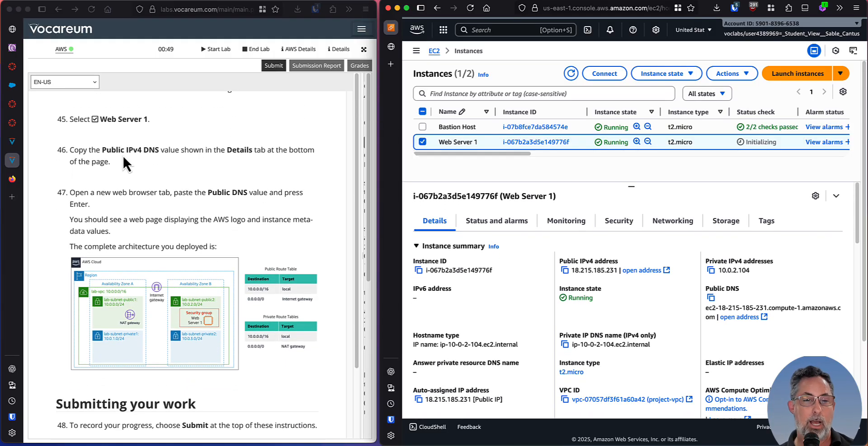
click(711, 270)
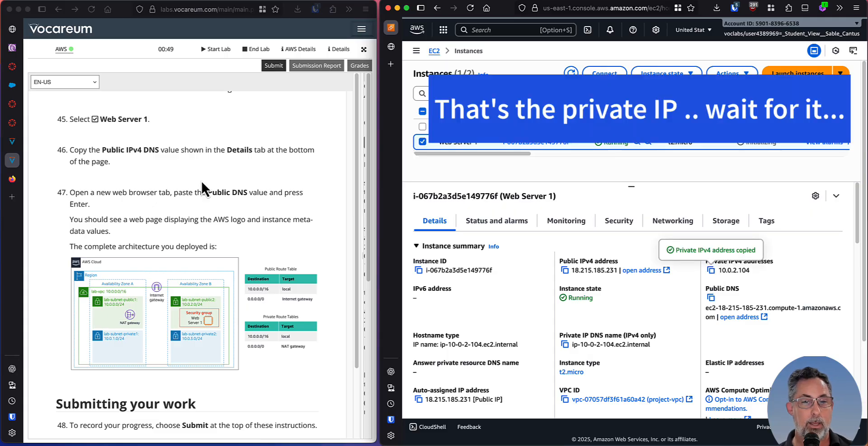
scroll(200, 180, down, 1)
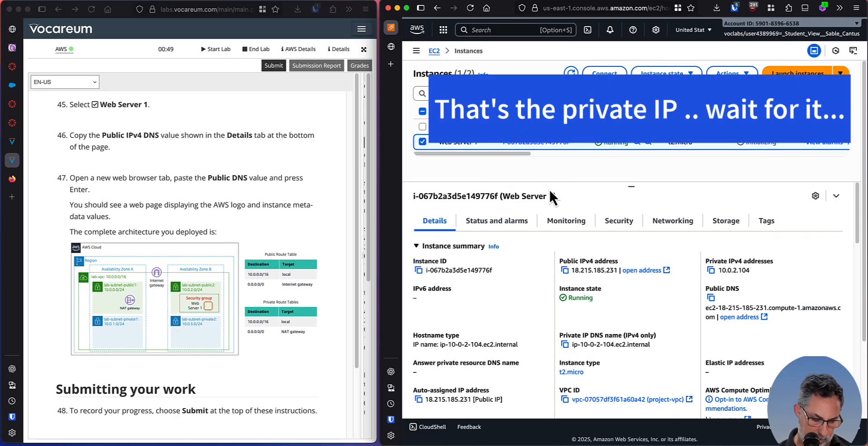
key(super+t)
key(super+v)
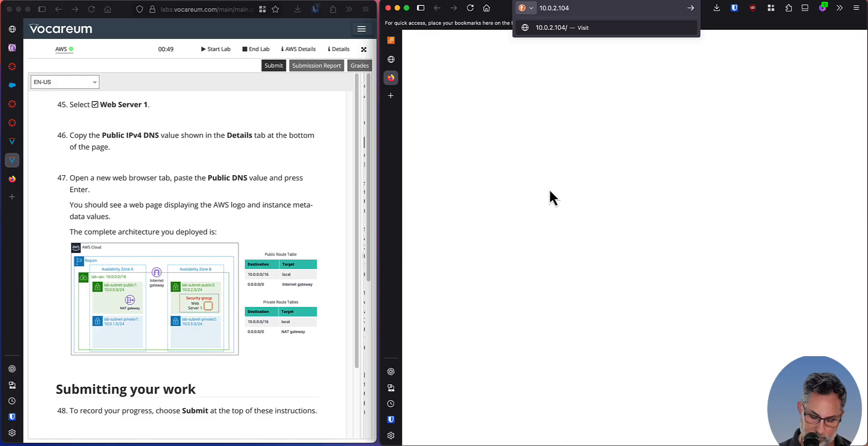
key(Return)
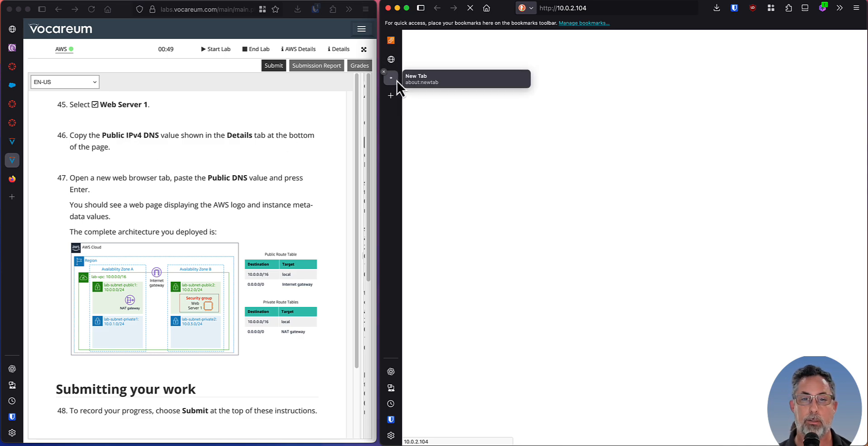
click(383, 73)
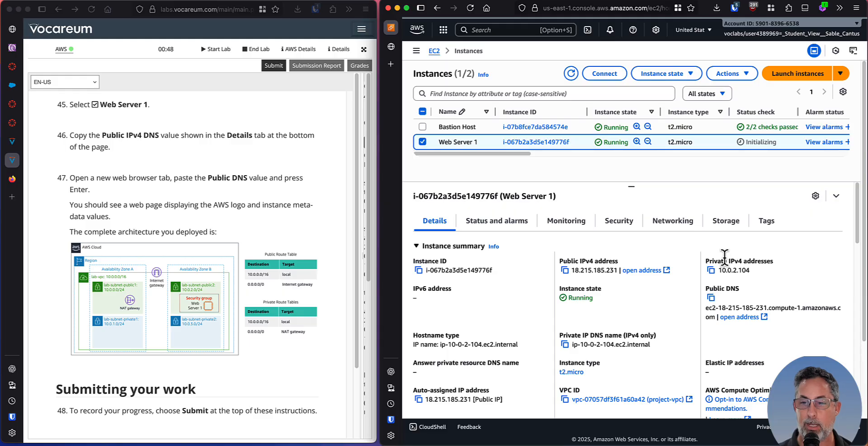
Copy Web Server 1's public IPv4 address 18.215.185.231, open it in a new browser tab and continue to the HTTP site.
click(711, 298)
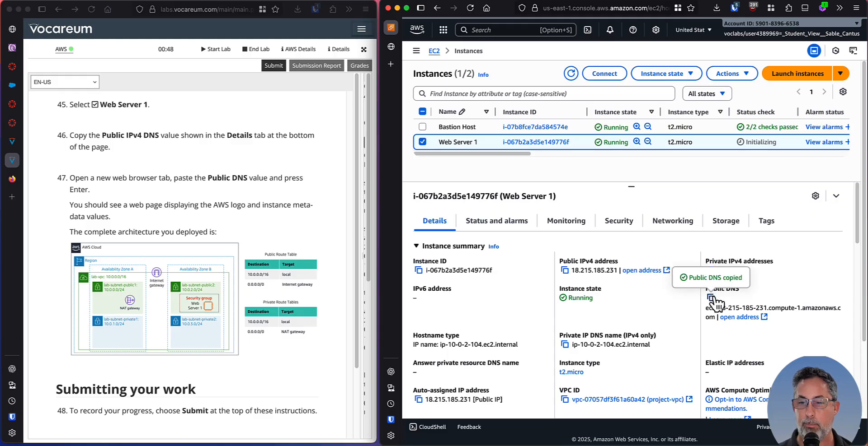
click(565, 271)
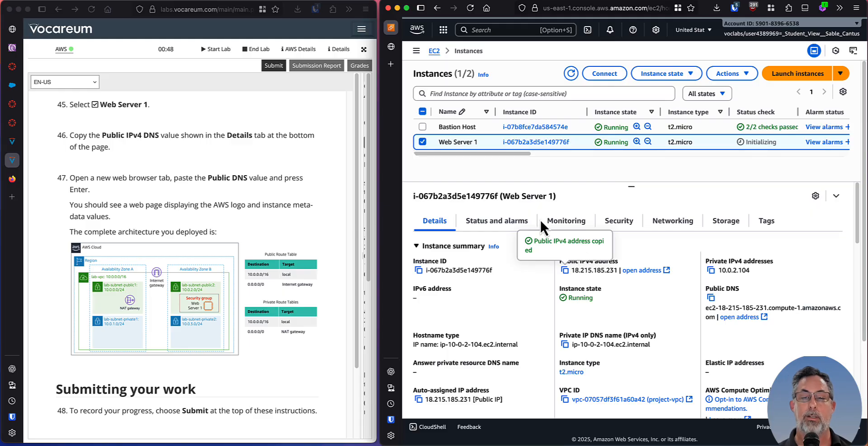
key(super+t)
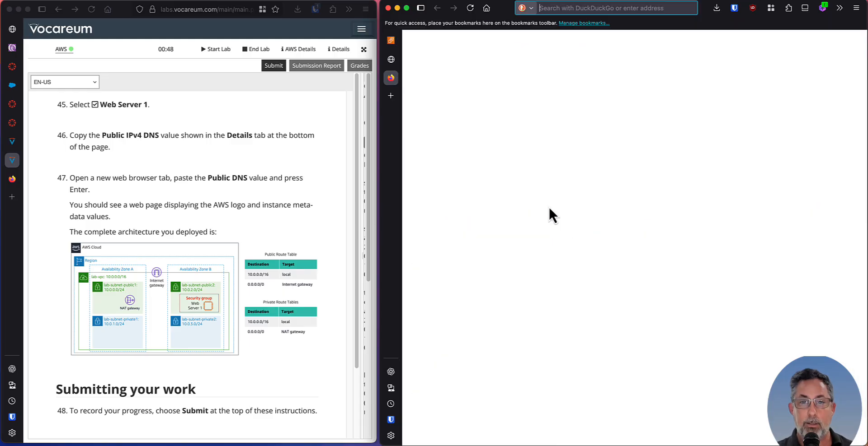
key(super+v)
key(Return)
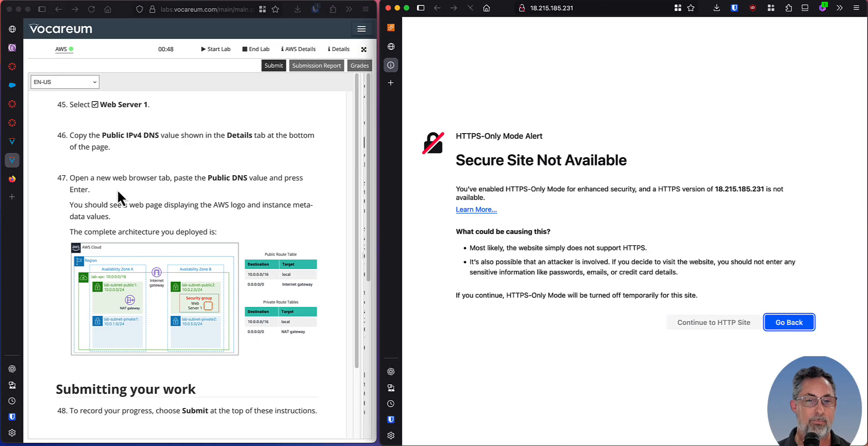
click(704, 321)
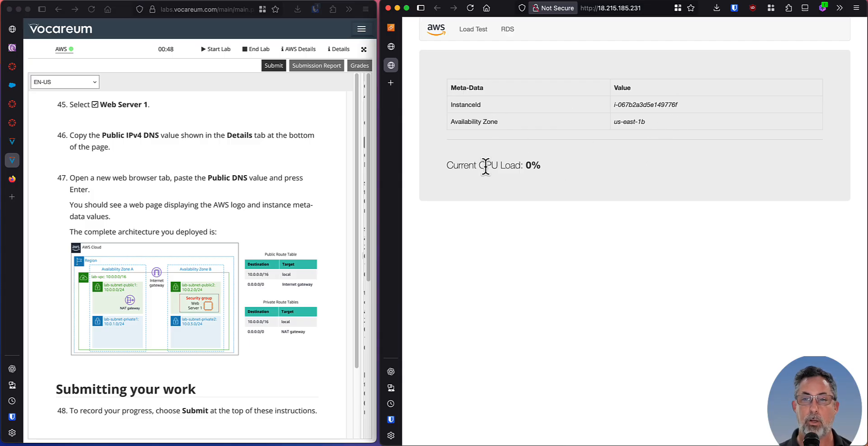
click(629, 9)
key(Right)
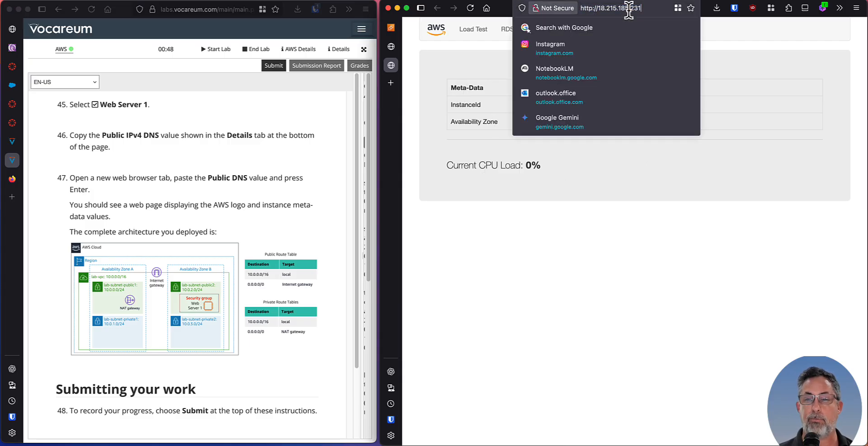
text(/s)
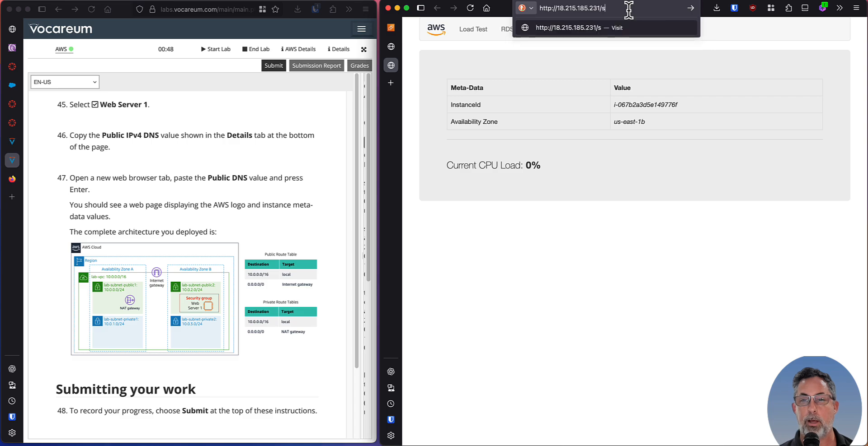
text(able_lab.)
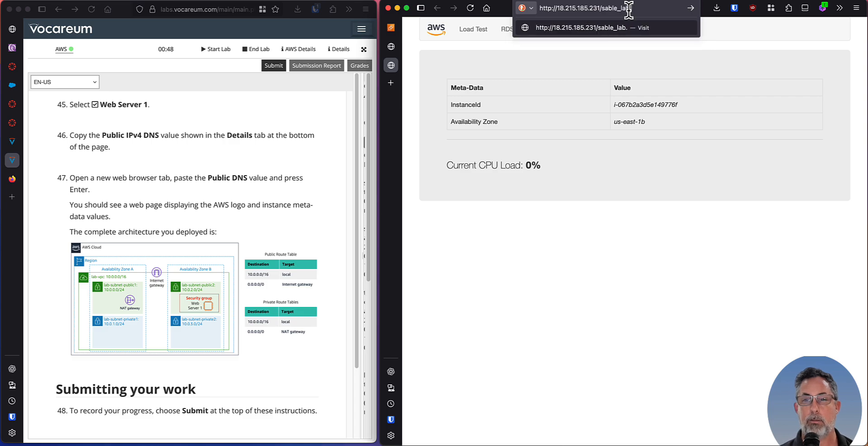
text(html)
key(Return)
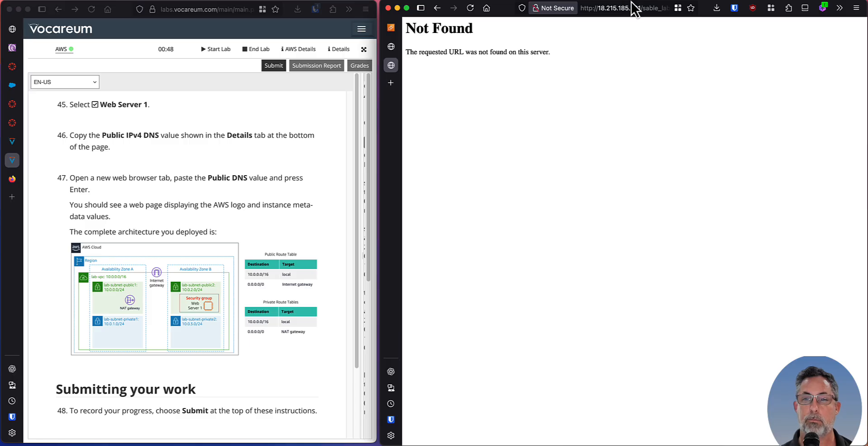
Correct the custom page's file name in the address to sable-lab.html and load the page.
click(626, 8)
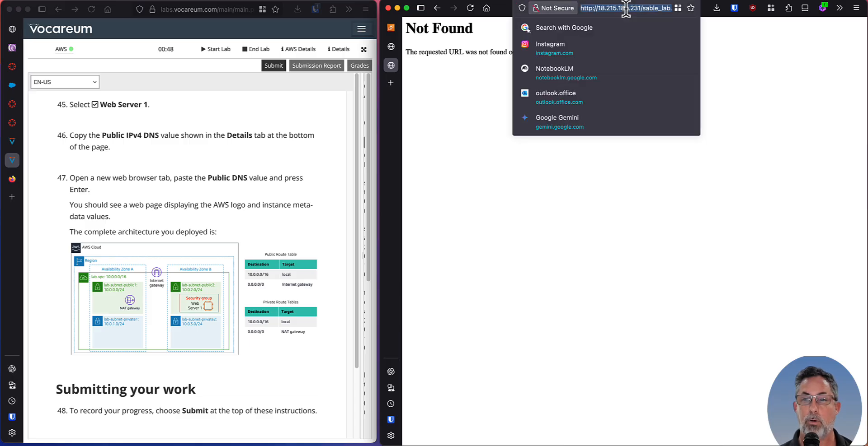
key(End)
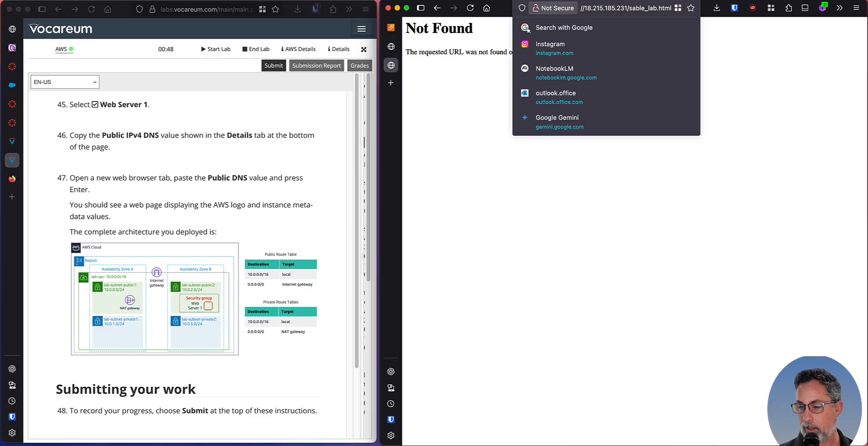
key(super+Tab)
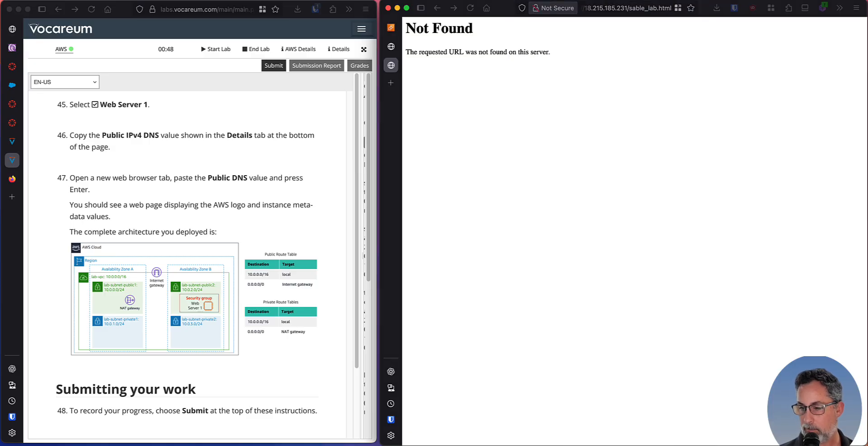
click(649, 8)
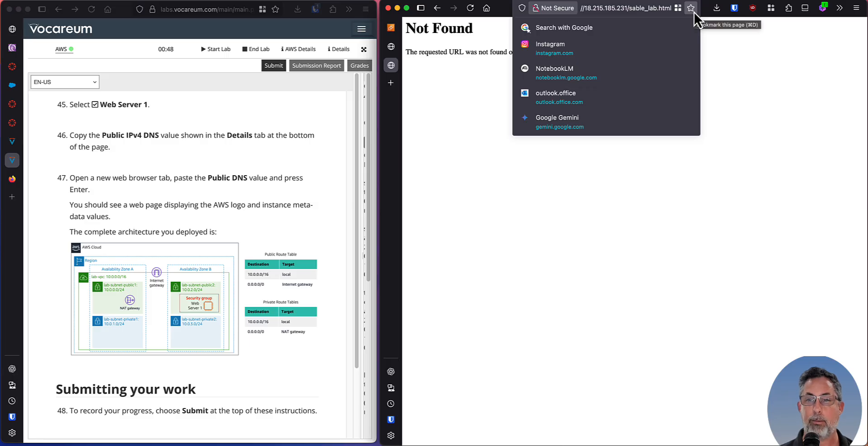
key(BackSpace)
text(-)
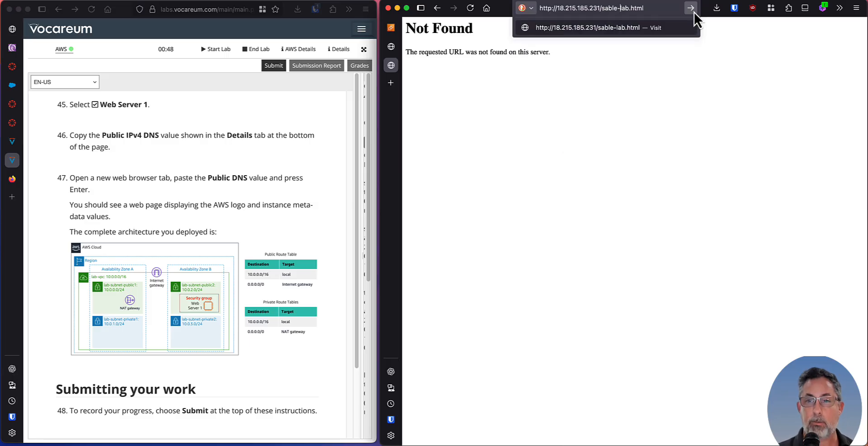
key(Return)
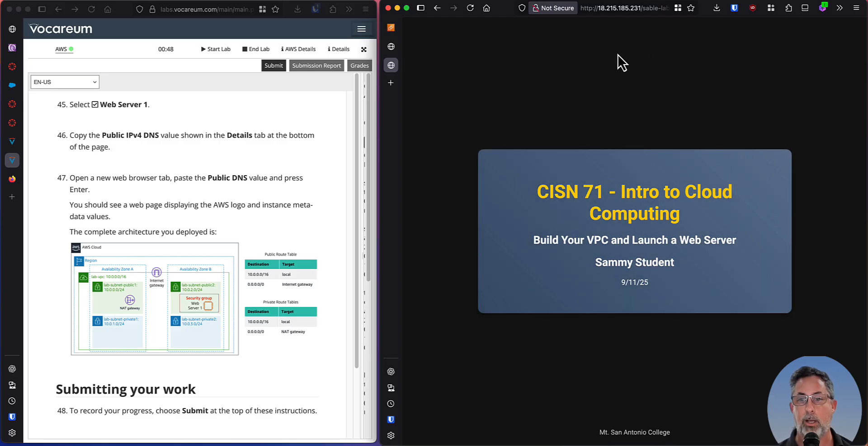
Open Web Server 1's public address 18.215.185.231 in a new browser tab.
key(ctrl+shift+c)
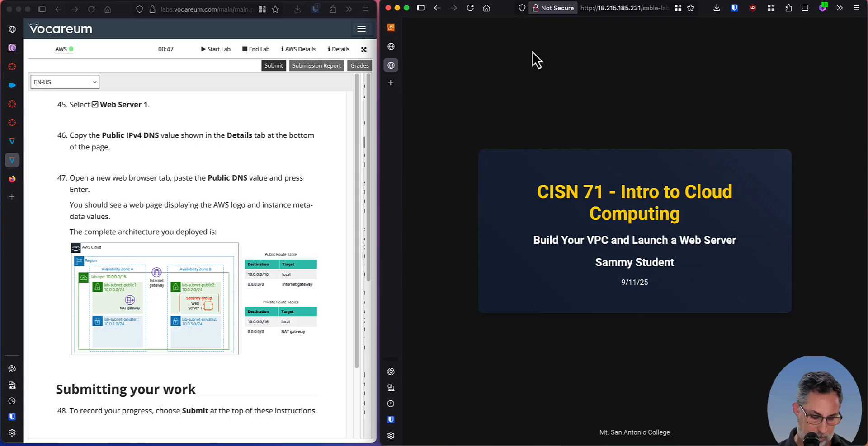
key(super+t)
key(super+v)
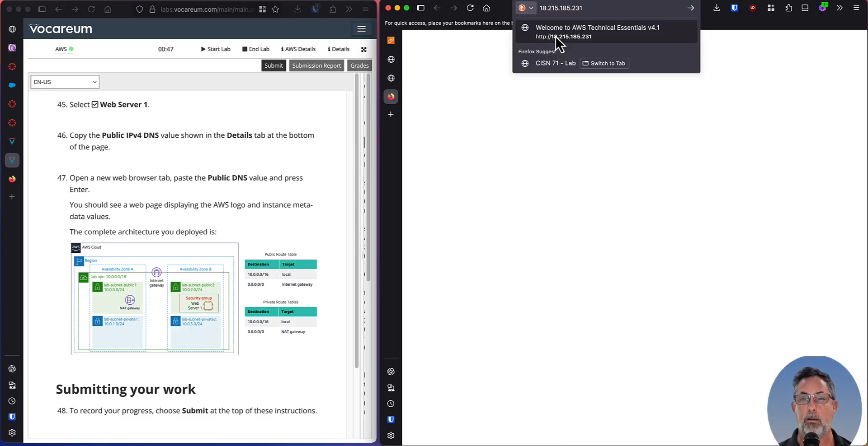
key(Return)
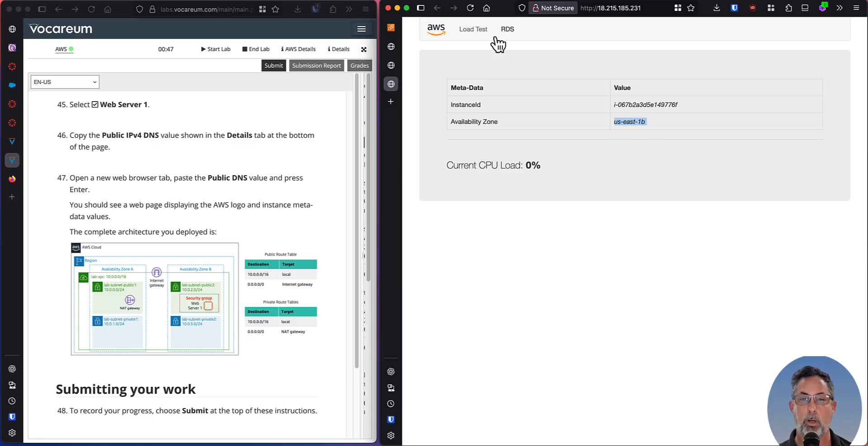
Reload the web server's metadata page several times to check the current CPU load.
click(470, 8)
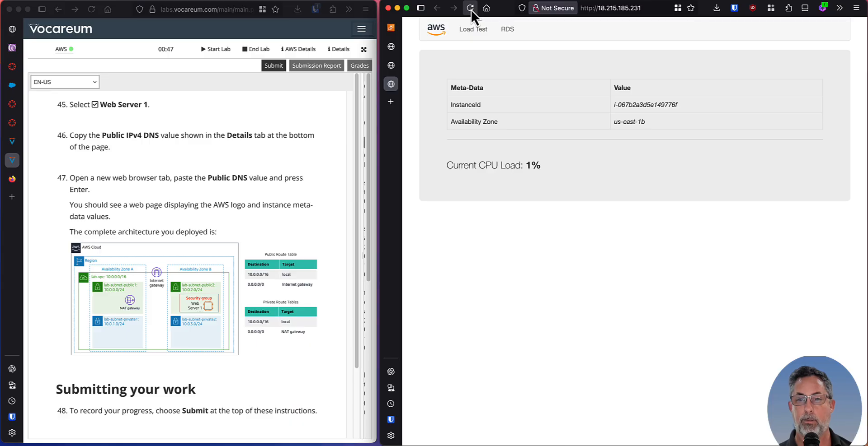
click(470, 8)
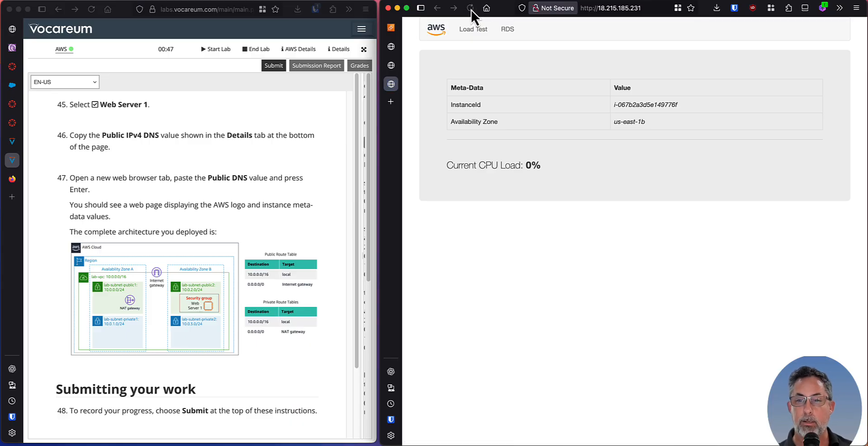
click(470, 8)
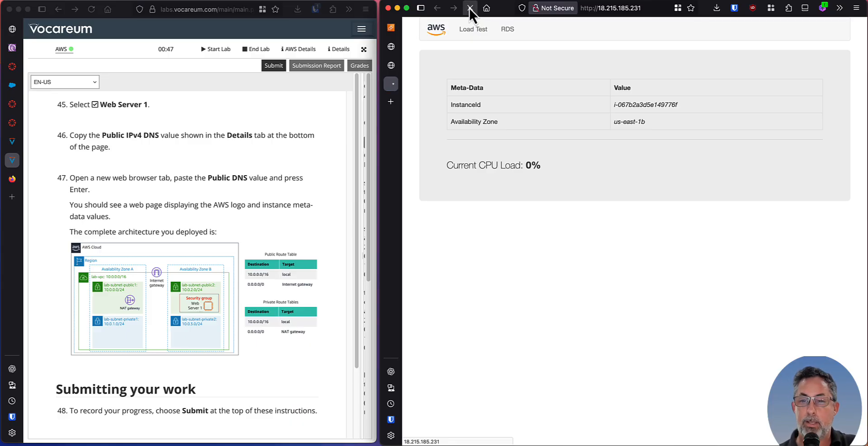
click(470, 8)
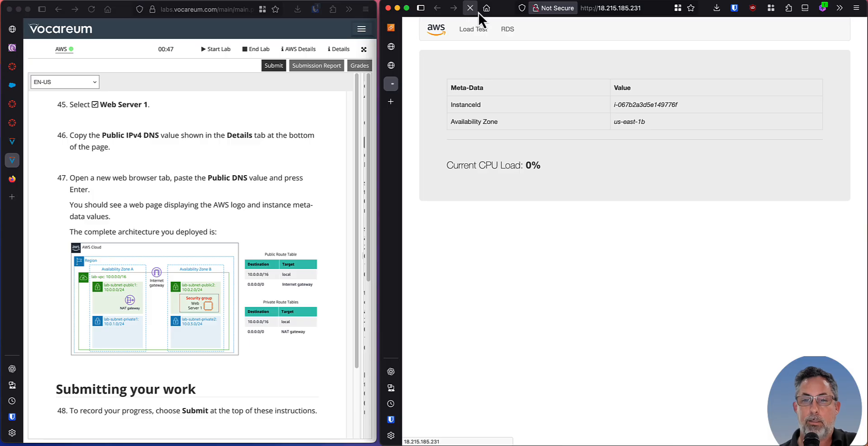
click(470, 8)
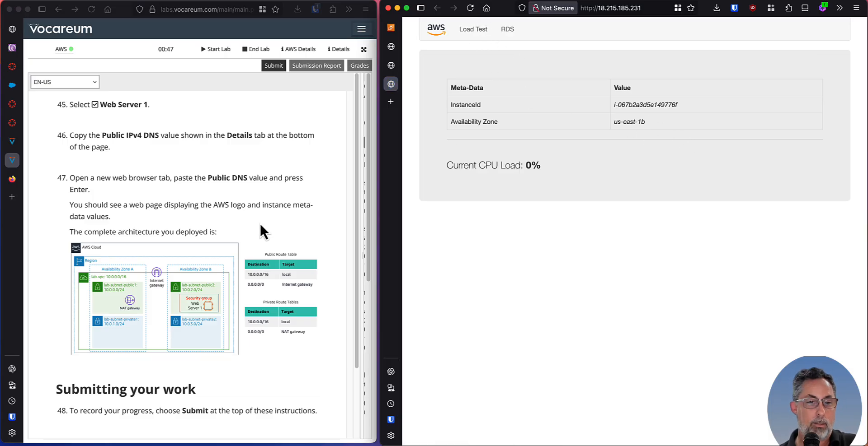
Read lab steps 46 to 49 in the Vocareum instructions, including the diagram of the deployed architecture.
click(165, 194)
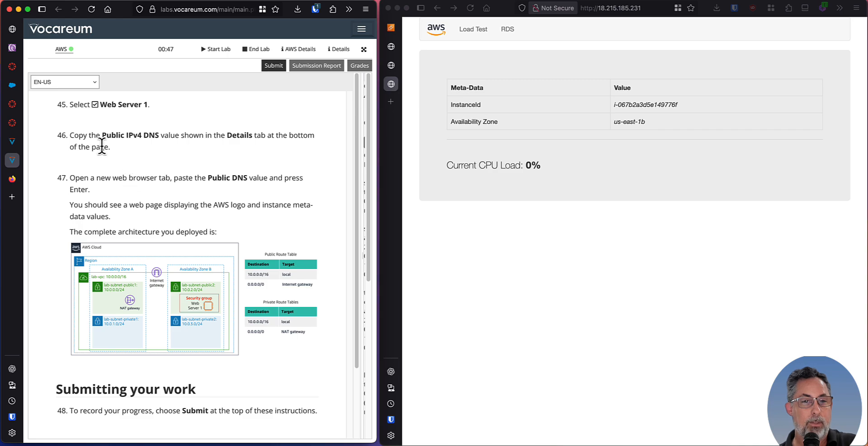
scroll(109, 194, down, 2)
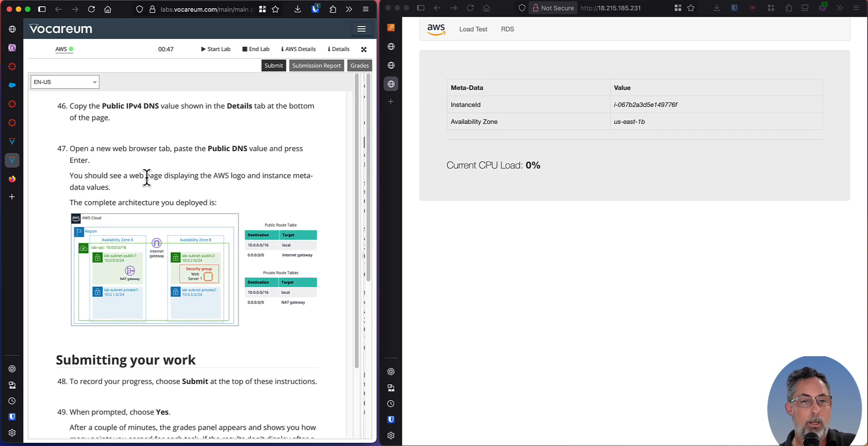
scroll(115, 156, down, 2)
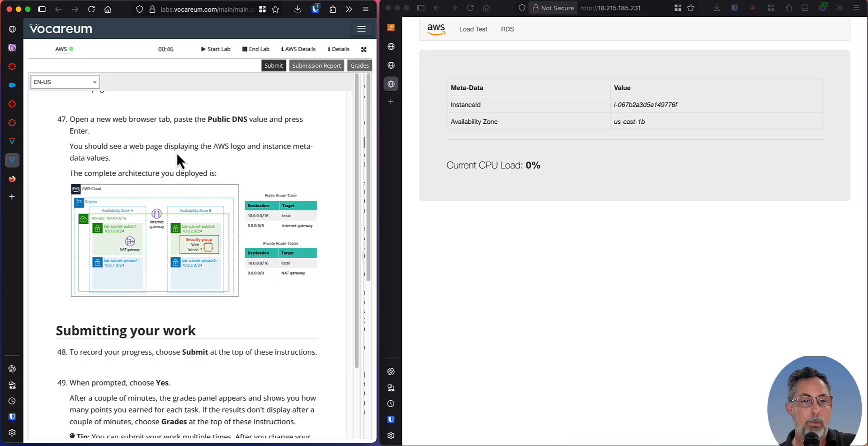
scroll(178, 158, down, 5)
scroll(233, 235, up, 3)
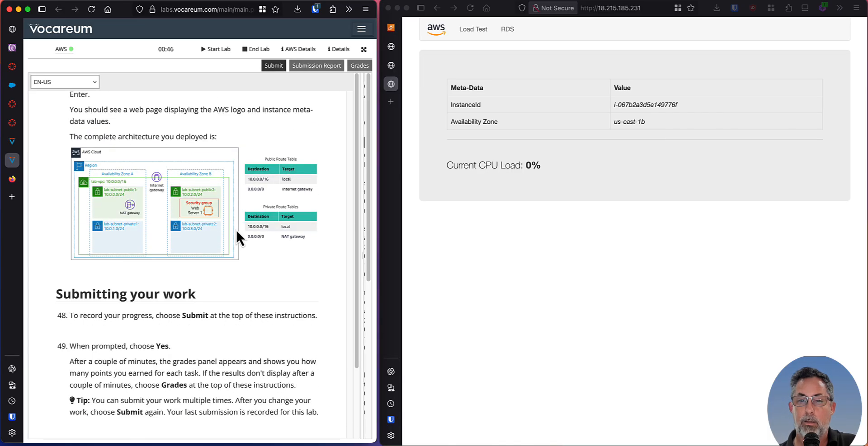
scroll(235, 229, up, 1)
Run the web server's Load Test, and return to the metadata page by removing load.php from the address.
click(594, 162)
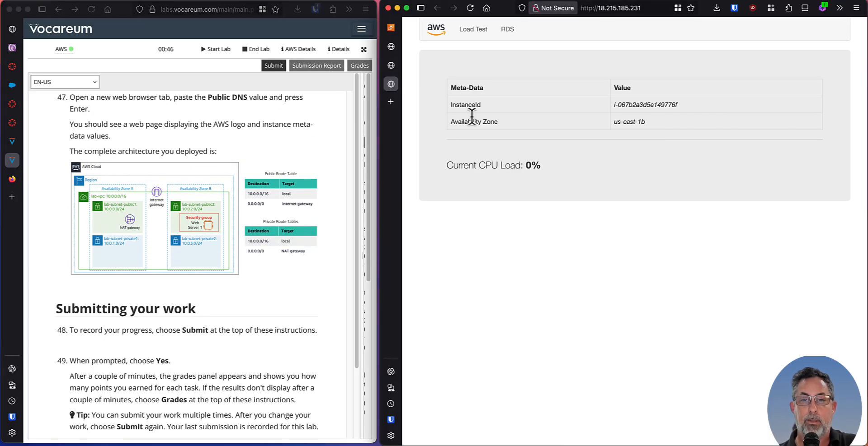
click(486, 40)
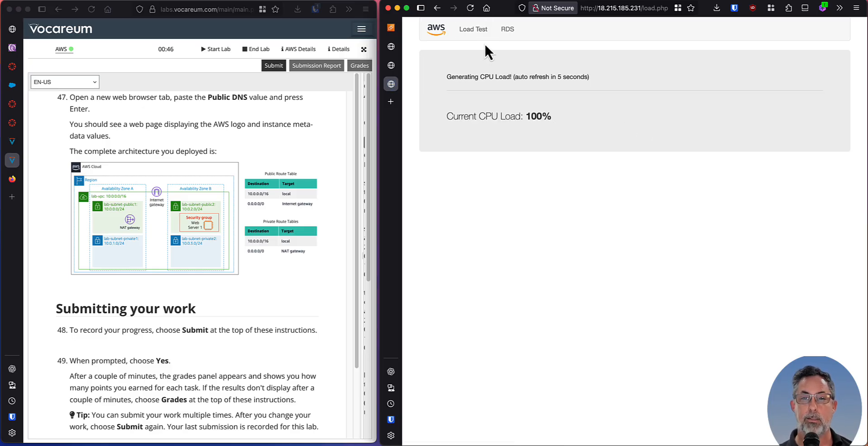
click(472, 9)
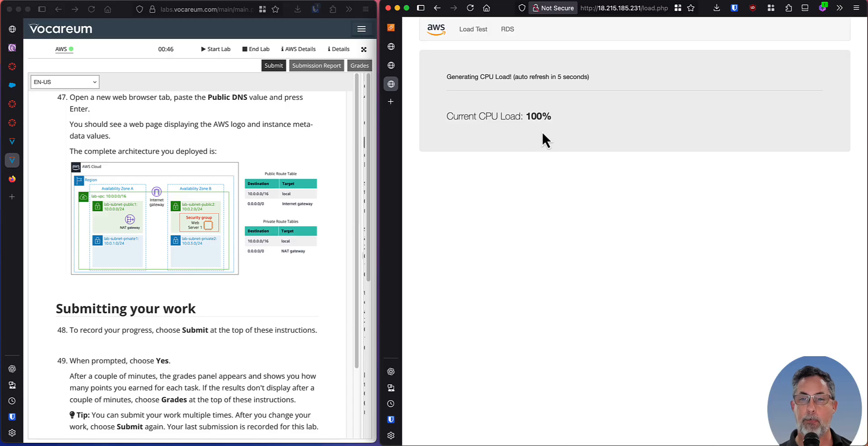
drag(668, 8, 641, 8)
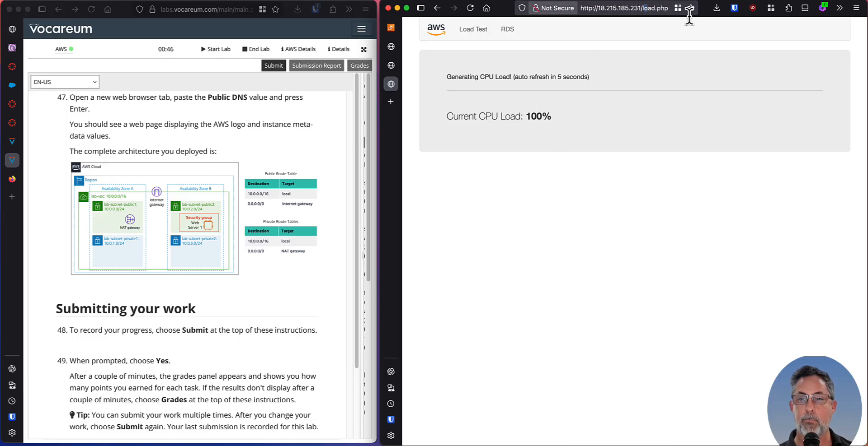
key(BackSpace)
key(Return)
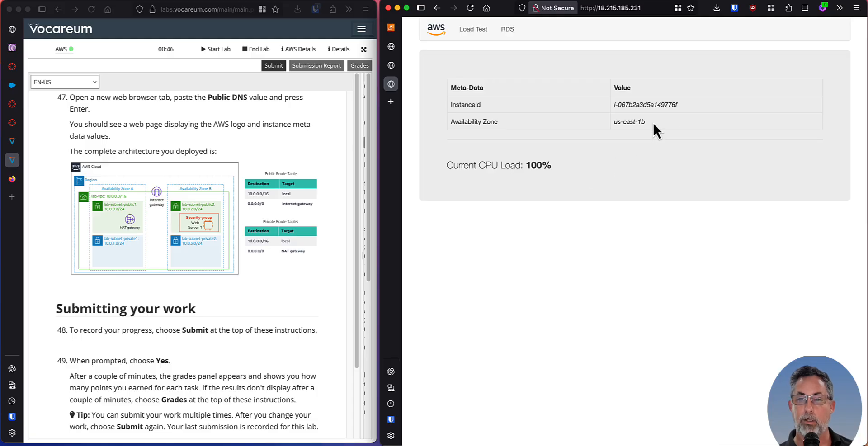
View the web server's RDS connection form and return to the site's home page.
click(507, 30)
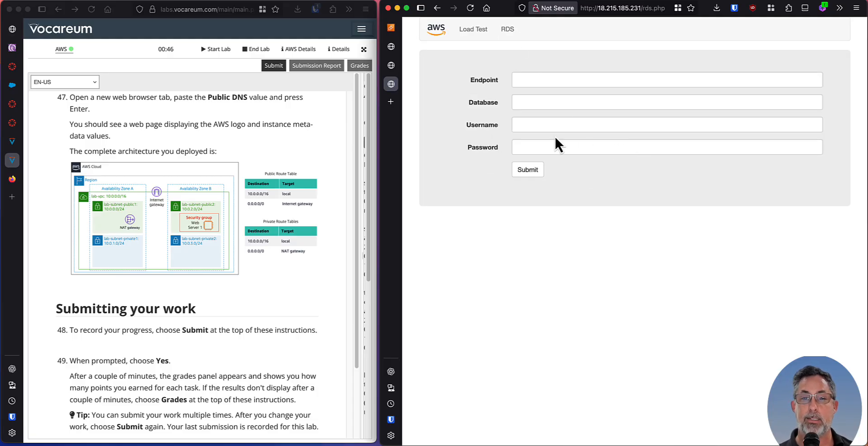
click(440, 32)
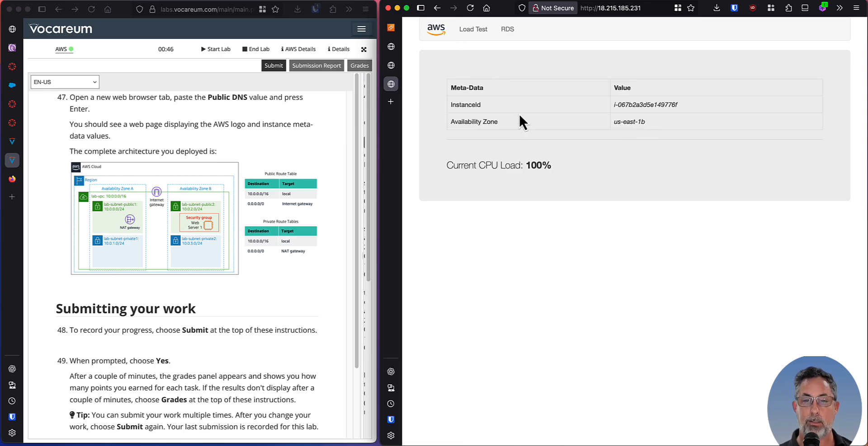
Read lab steps 48 to 52 in the Vocareum instructions on submitting the work and ending the lab.
click(216, 315)
scroll(215, 310, down, 2)
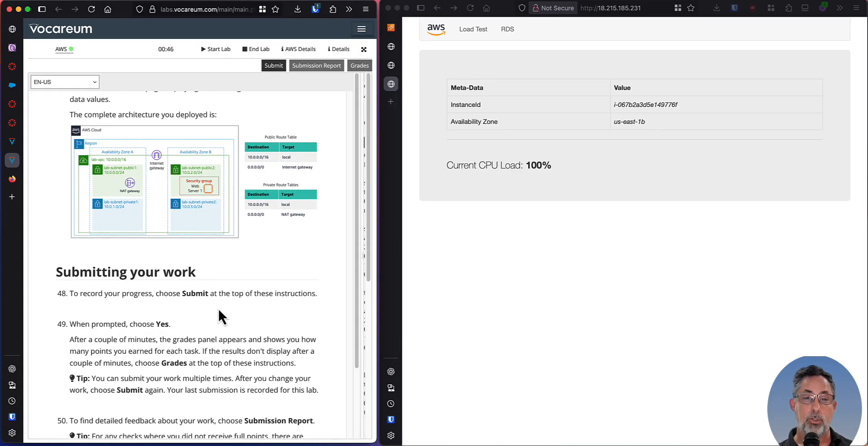
scroll(218, 308, down, 4)
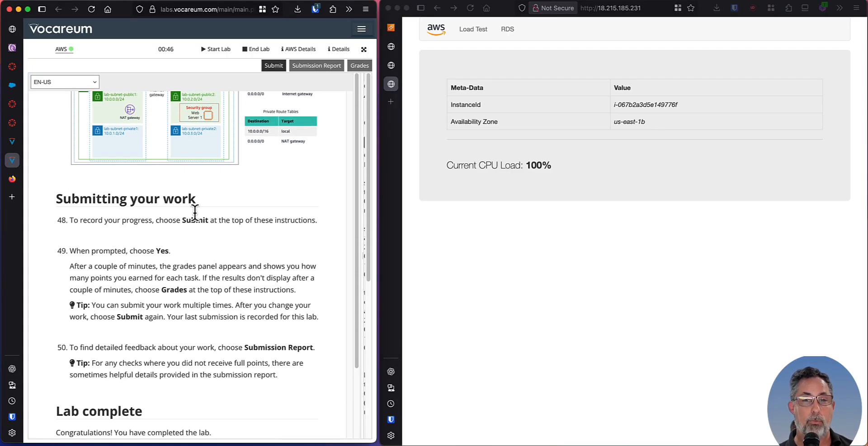
scroll(159, 306, down, 6)
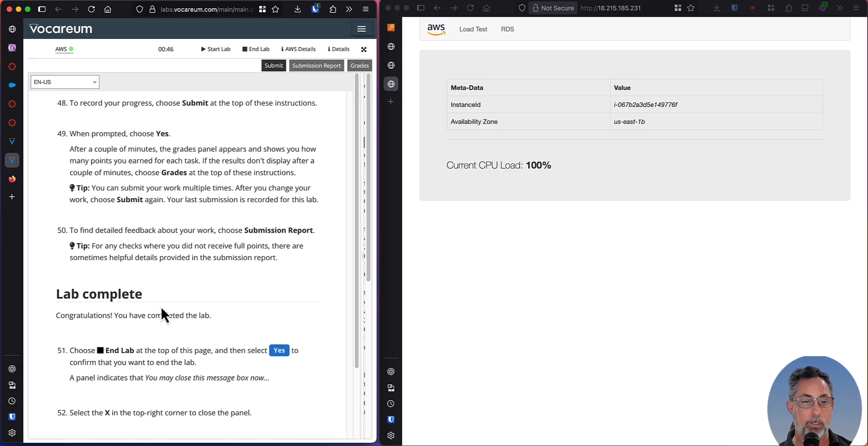
scroll(162, 305, down, 2)
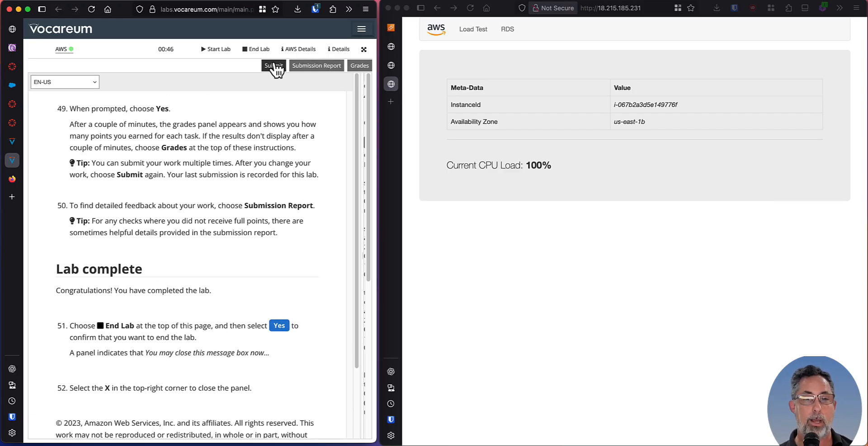
scroll(156, 209, down, 4)
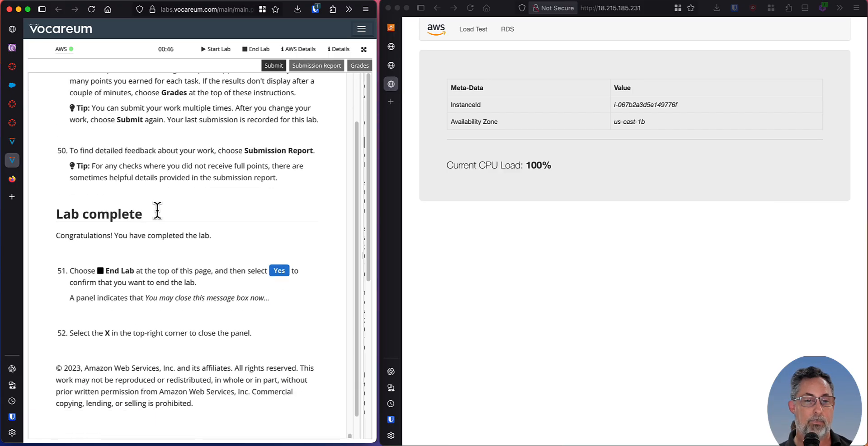